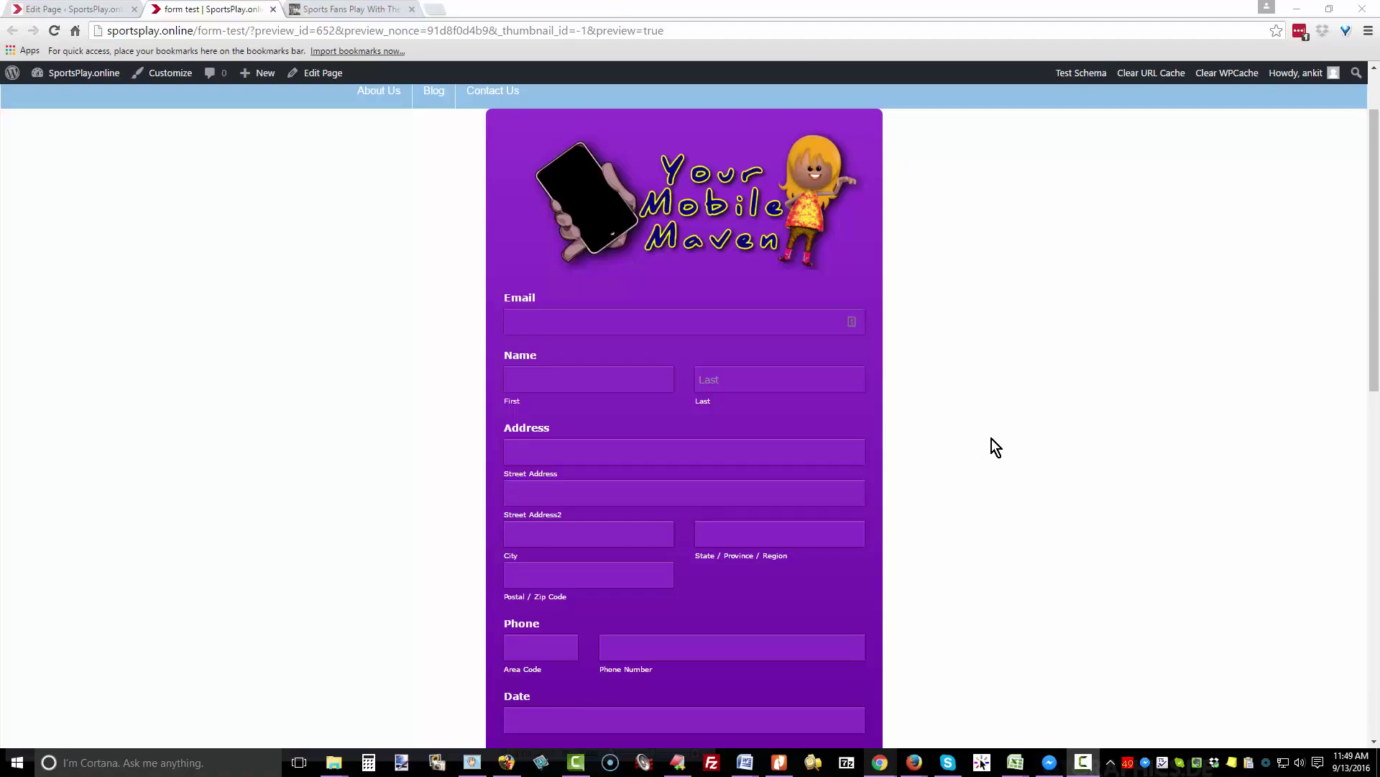
Step: Look through the finished sample form on the form test page, from its logo to the submit button
scroll(998, 443, down, 2)
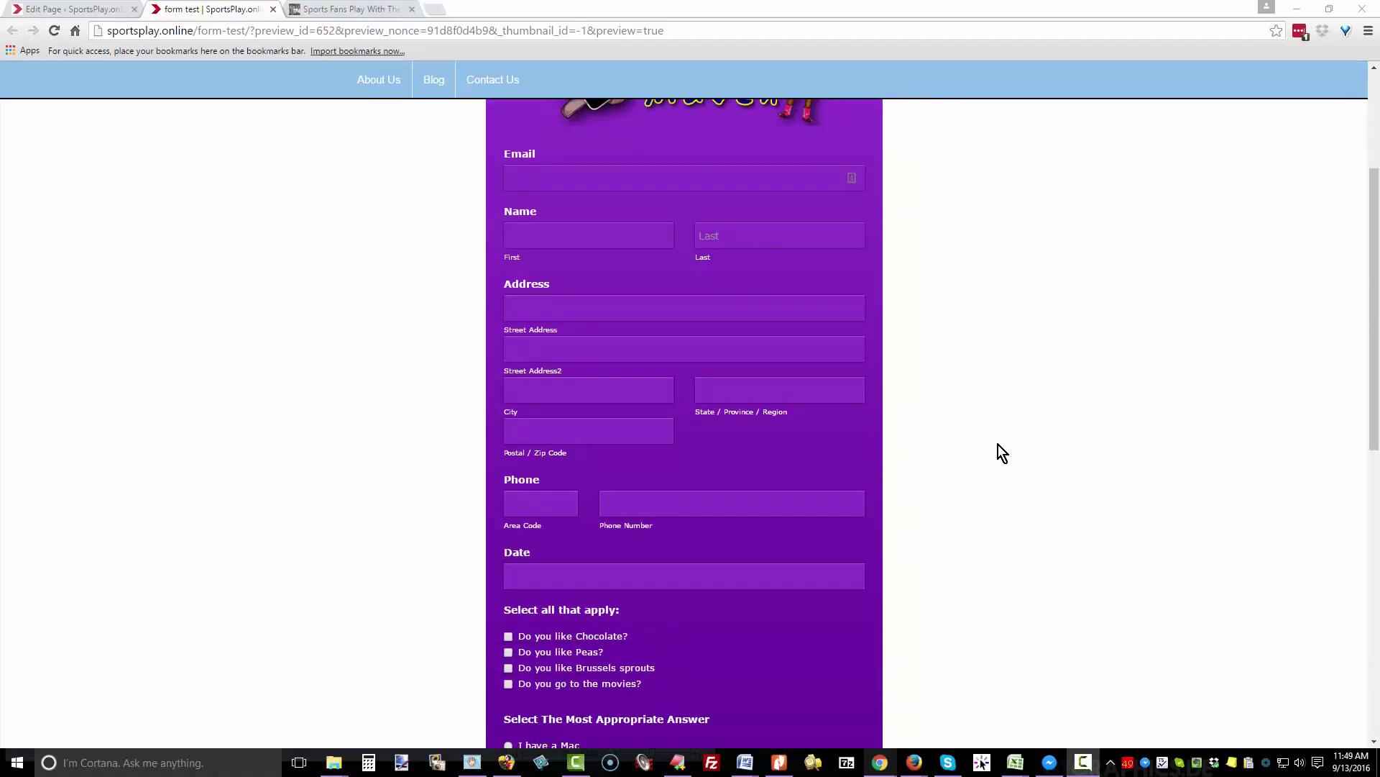
scroll(999, 444, down, 2)
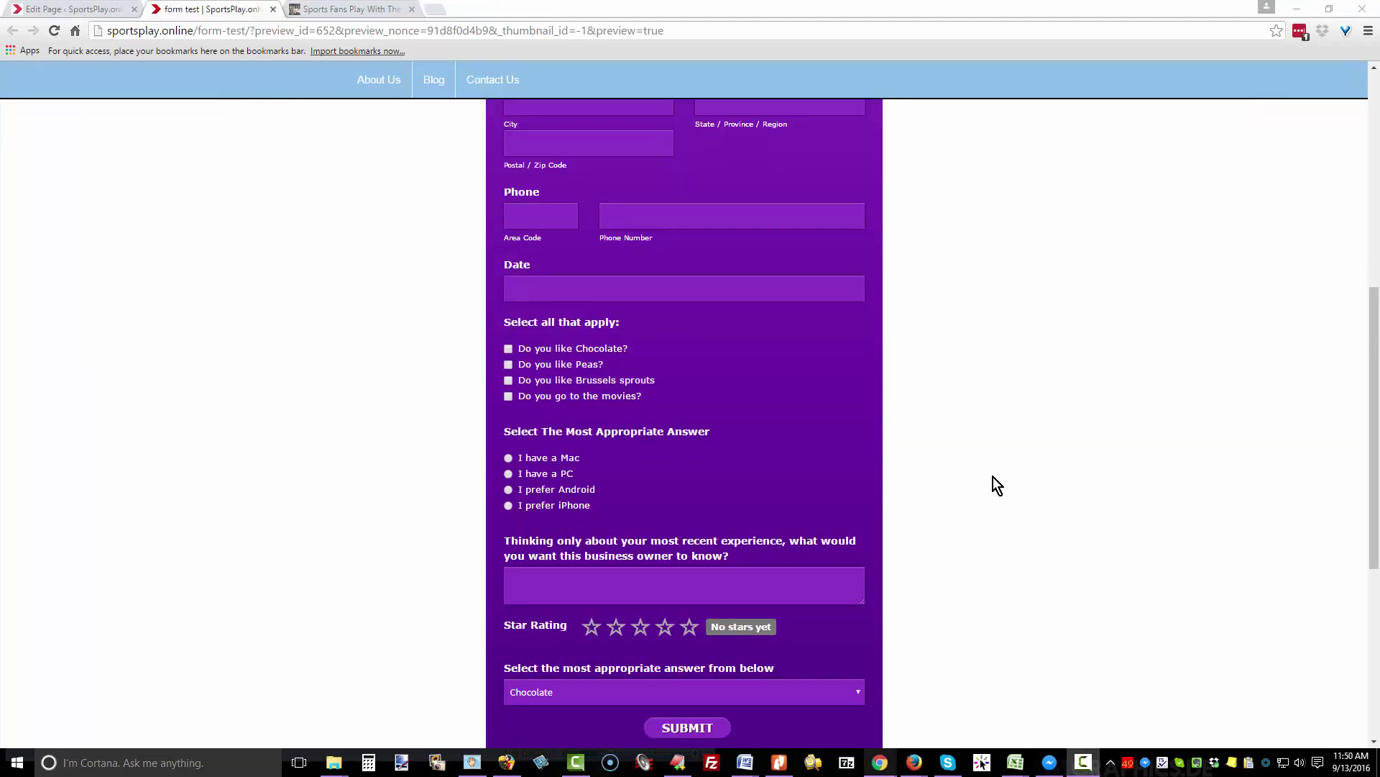
scroll(994, 477, up, 3)
scroll(1145, 494, up, 4)
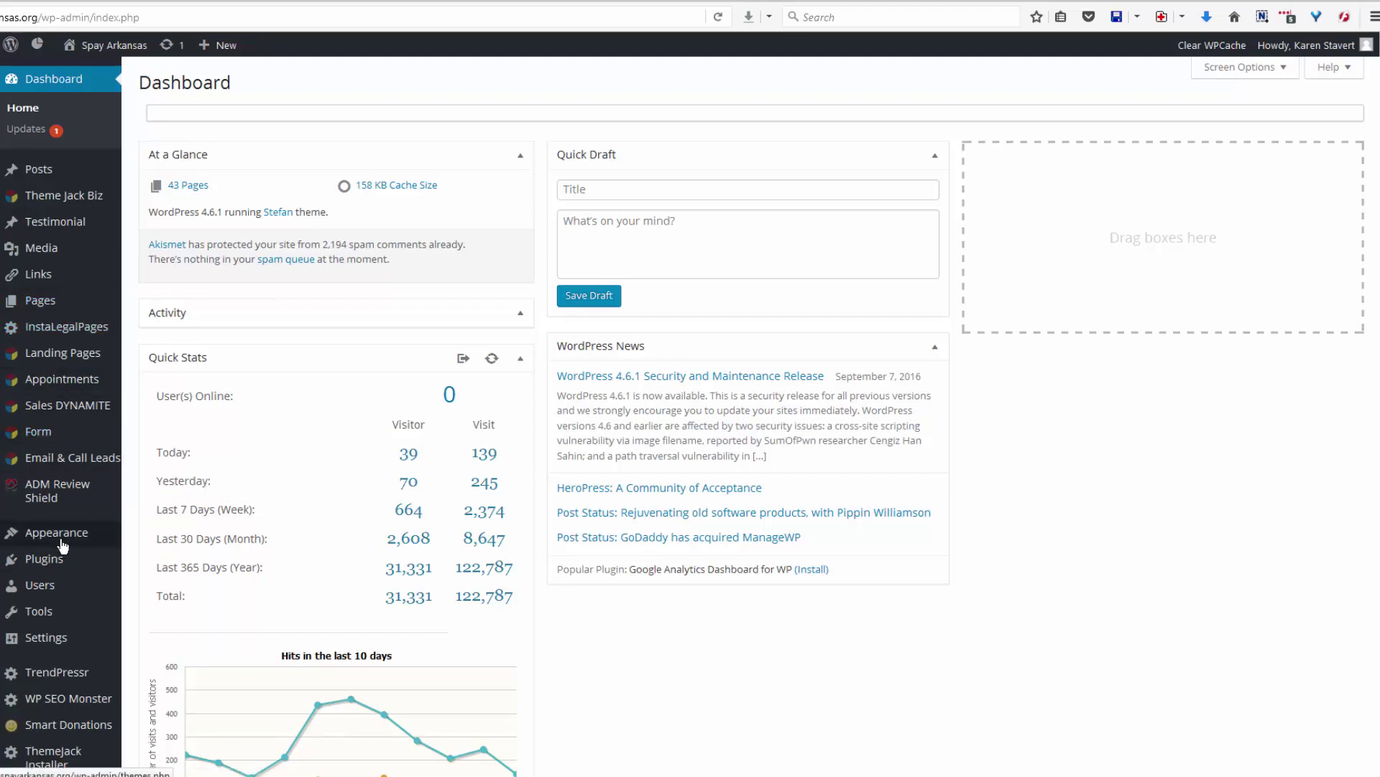
Step: Update the active Stefan theme to the new version from the installed themes
mouse_move(61, 539)
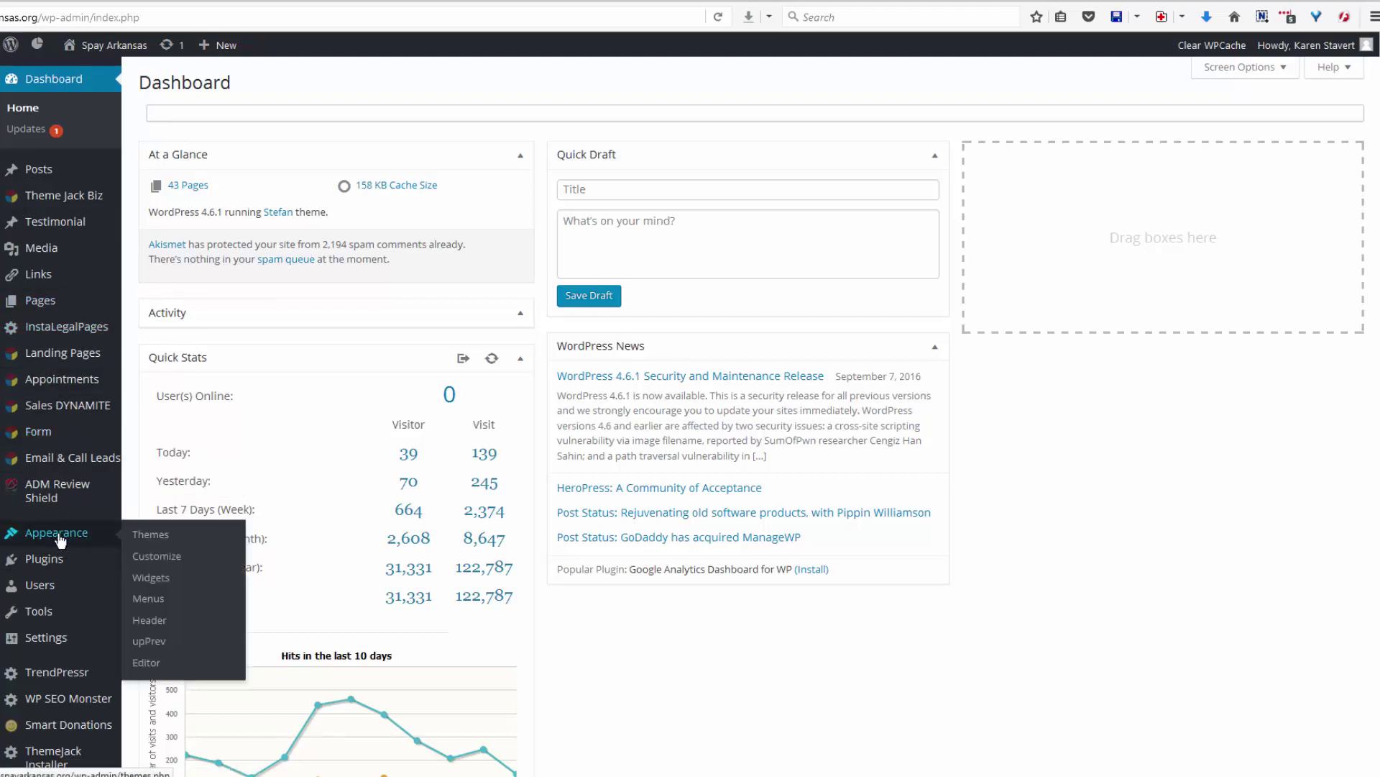
click(153, 542)
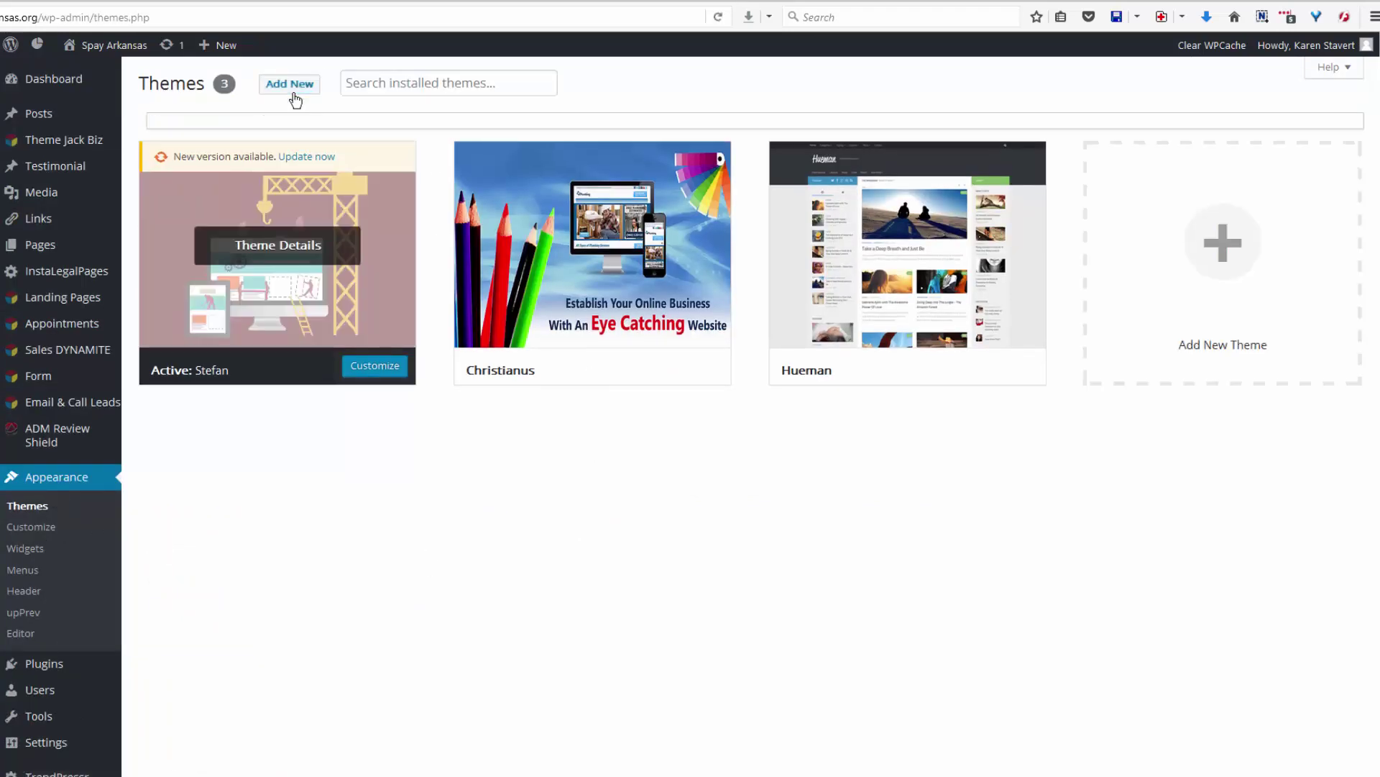
click(307, 157)
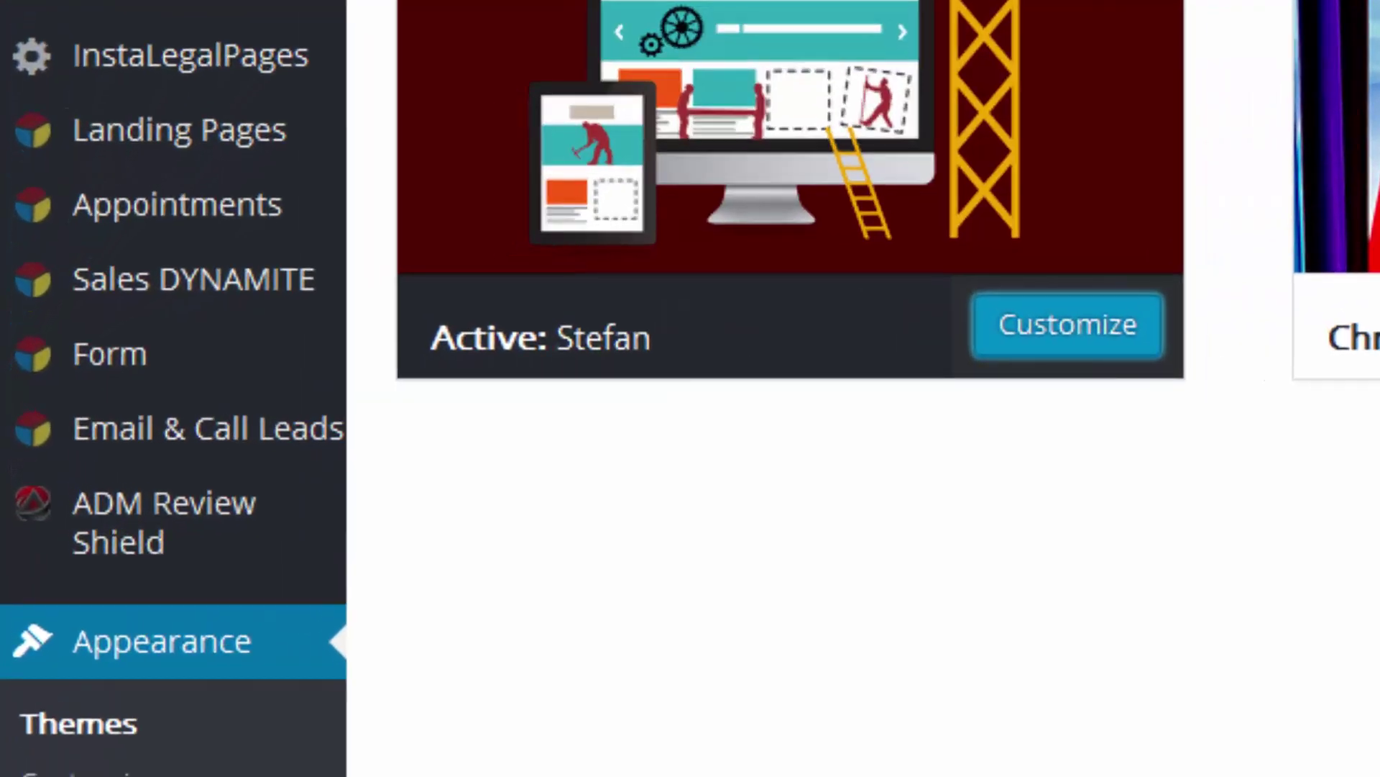
Step: Start a new form in the form builder and title it Form 2
mouse_move(64, 140)
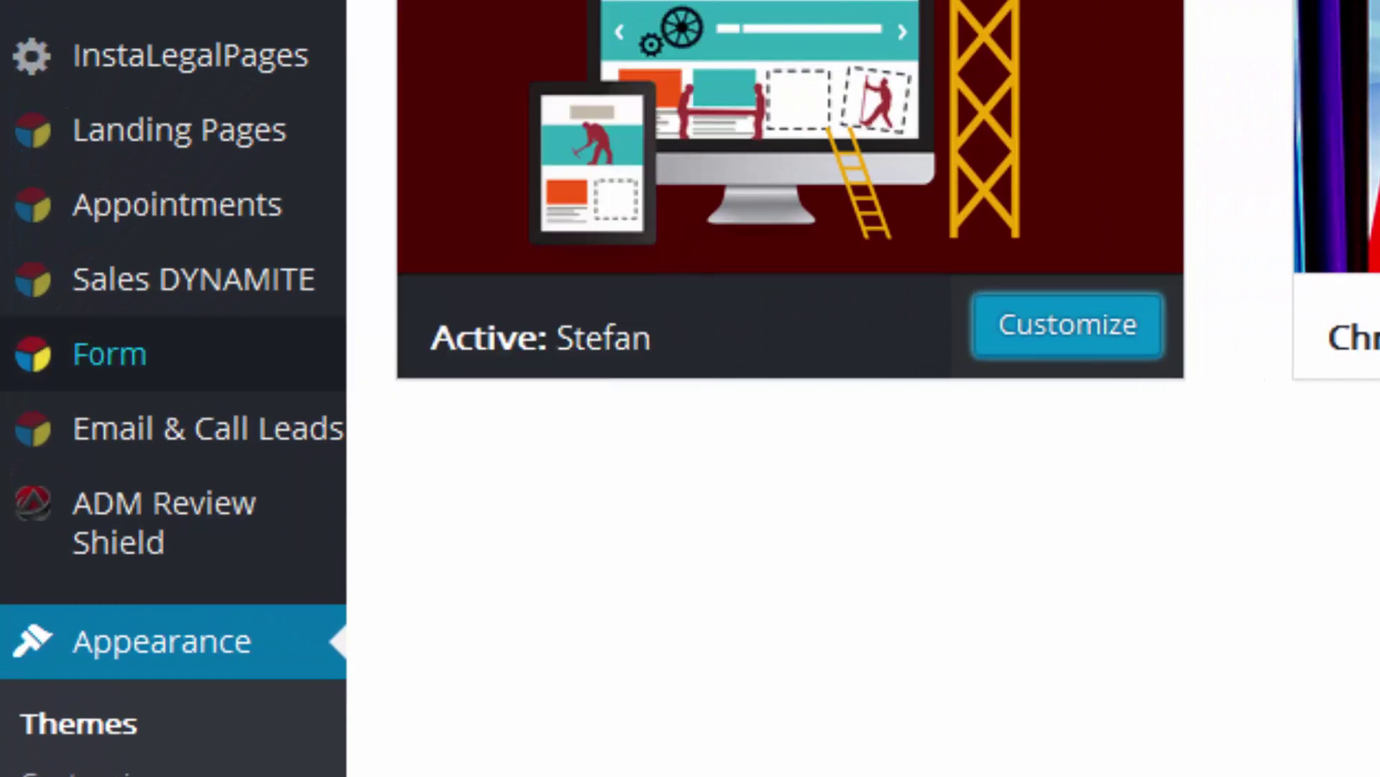
mouse_move(108, 353)
mouse_move(172, 354)
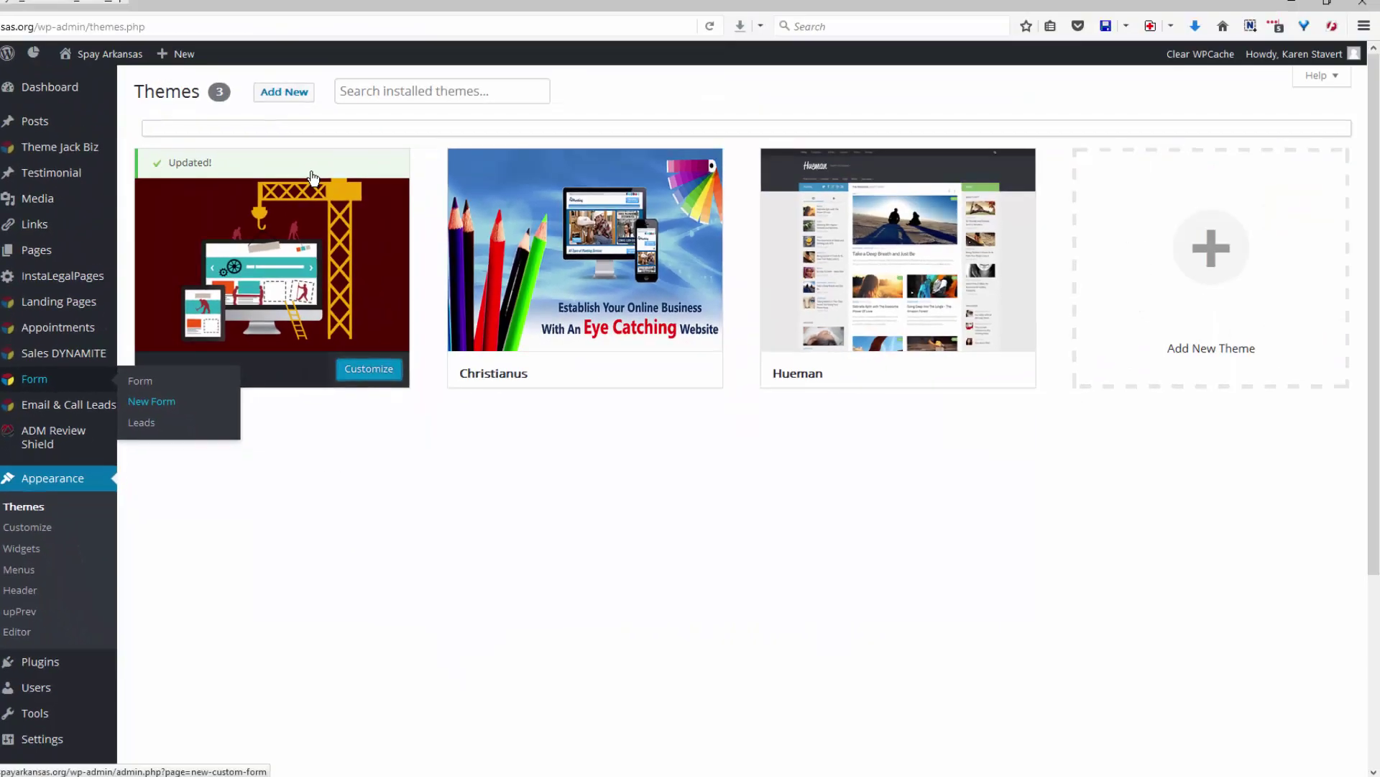
click(152, 401)
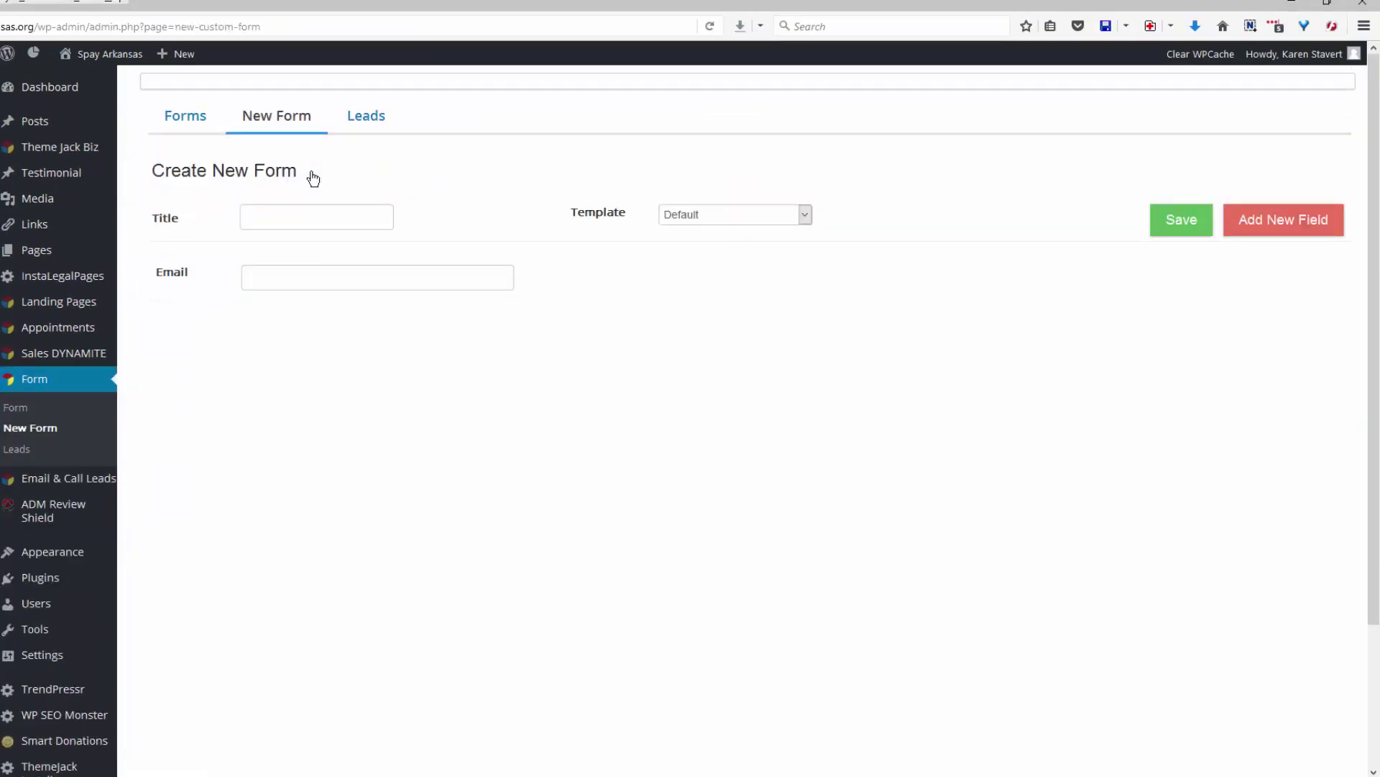
click(313, 179)
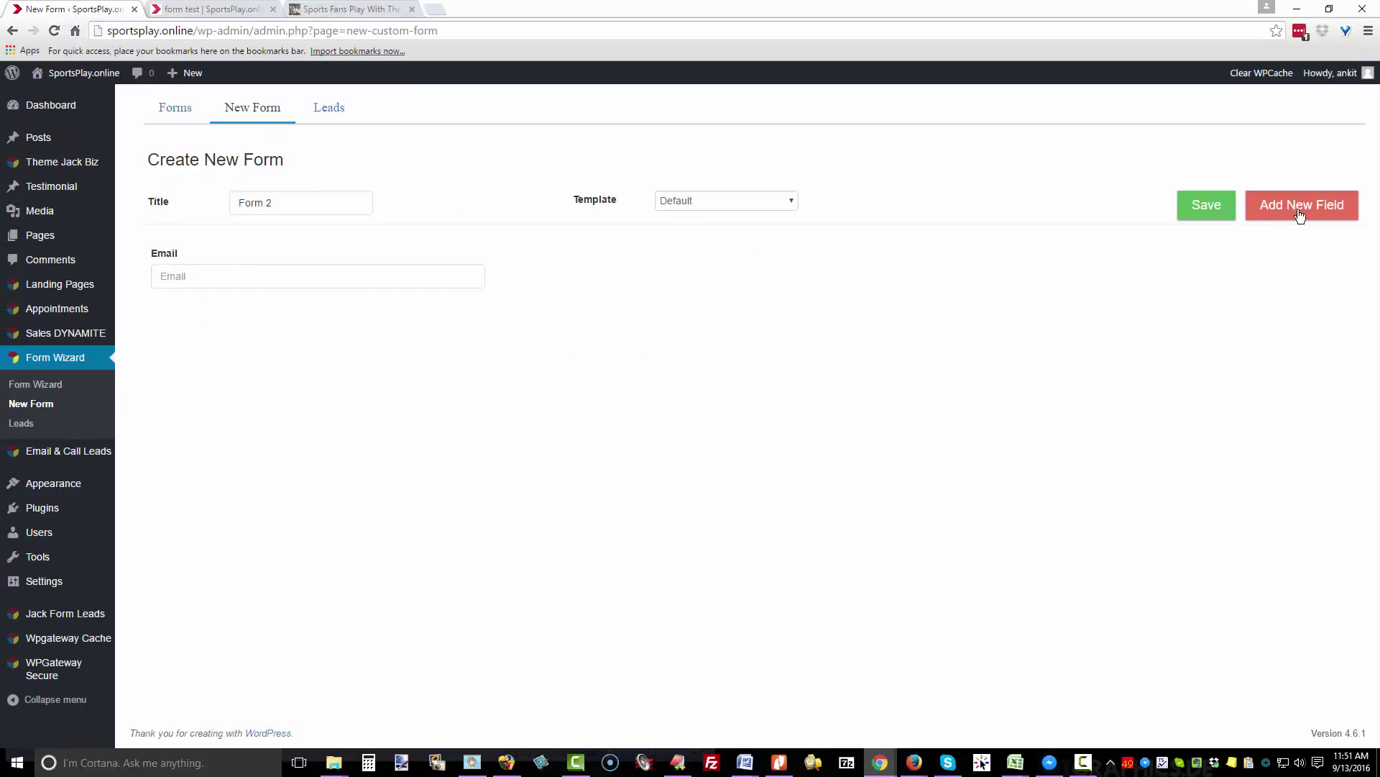
Step: Add a custom HTML field to the form containing MobileMavenLogo.png from the media library at full size, 630 × 244
click(1312, 209)
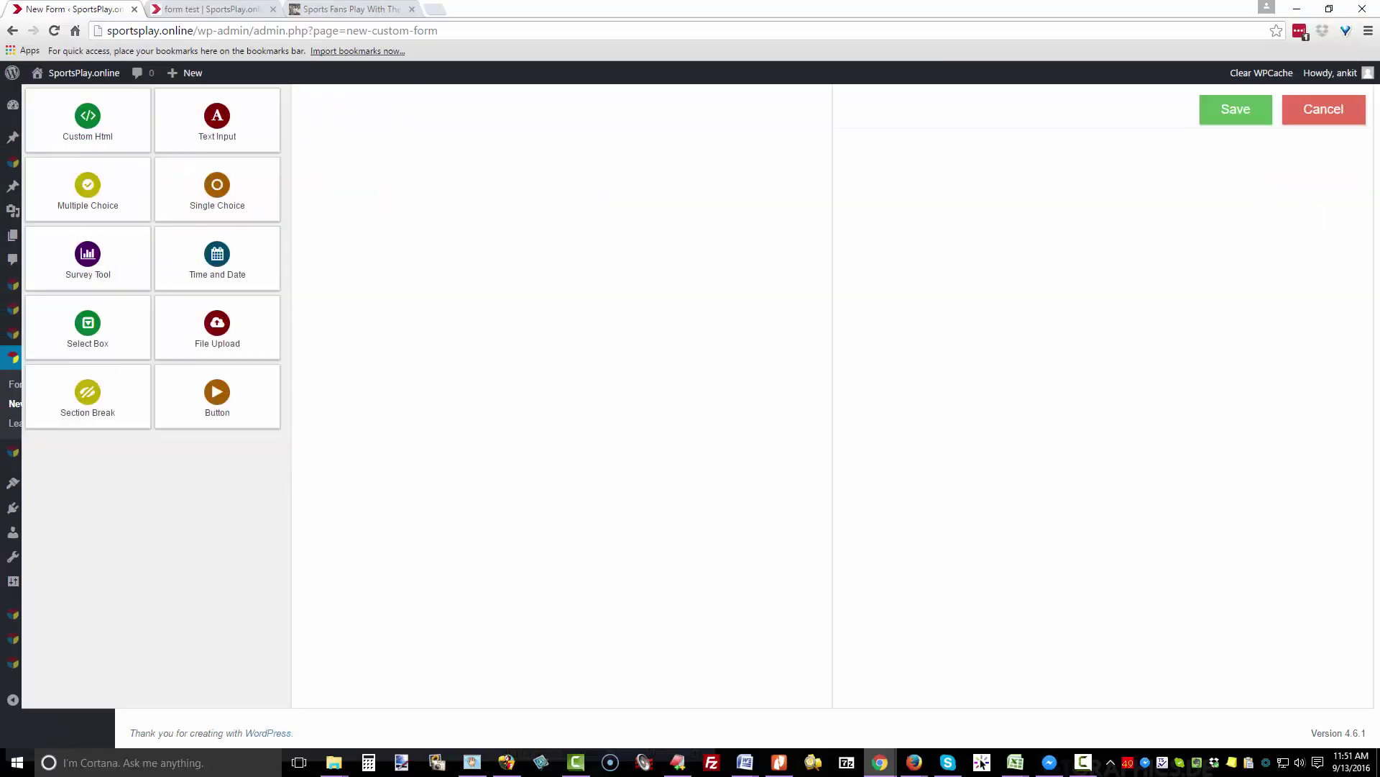
click(88, 119)
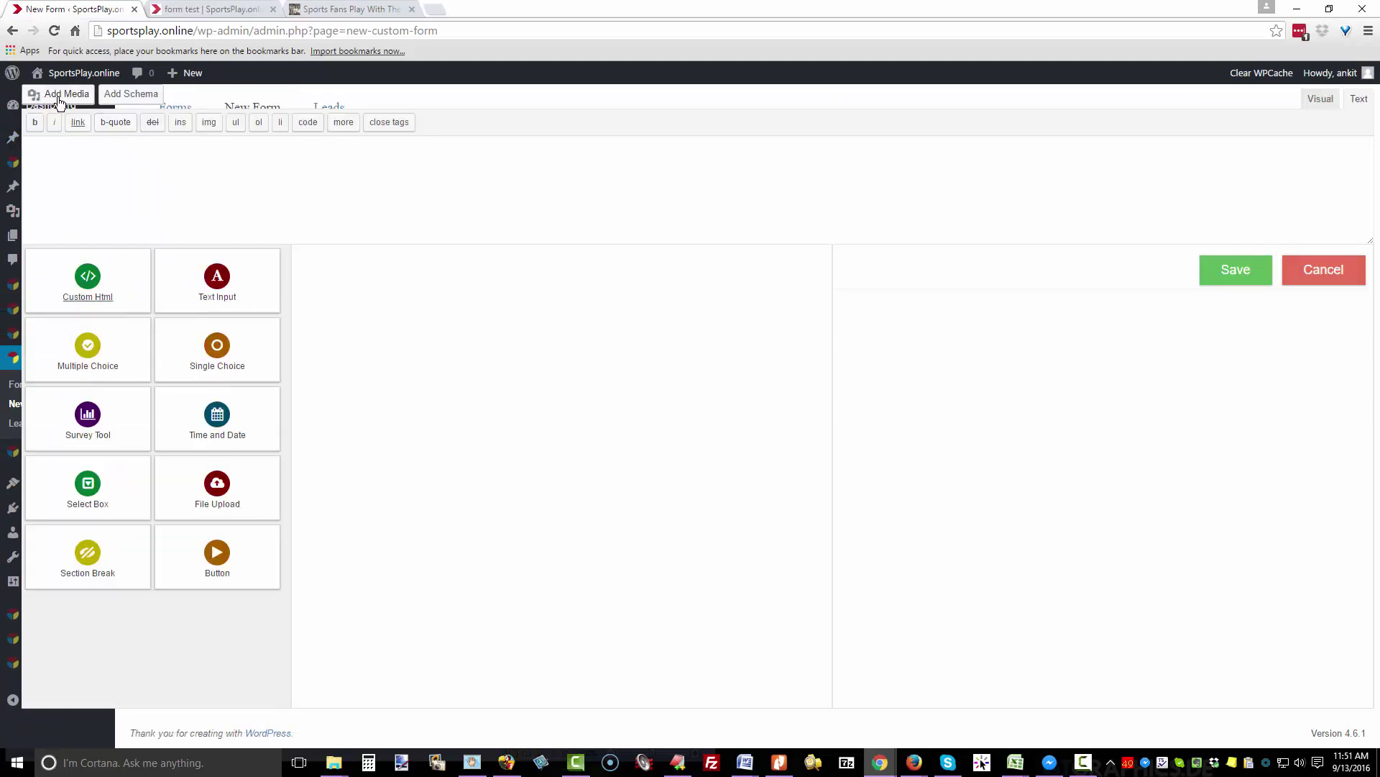
click(59, 97)
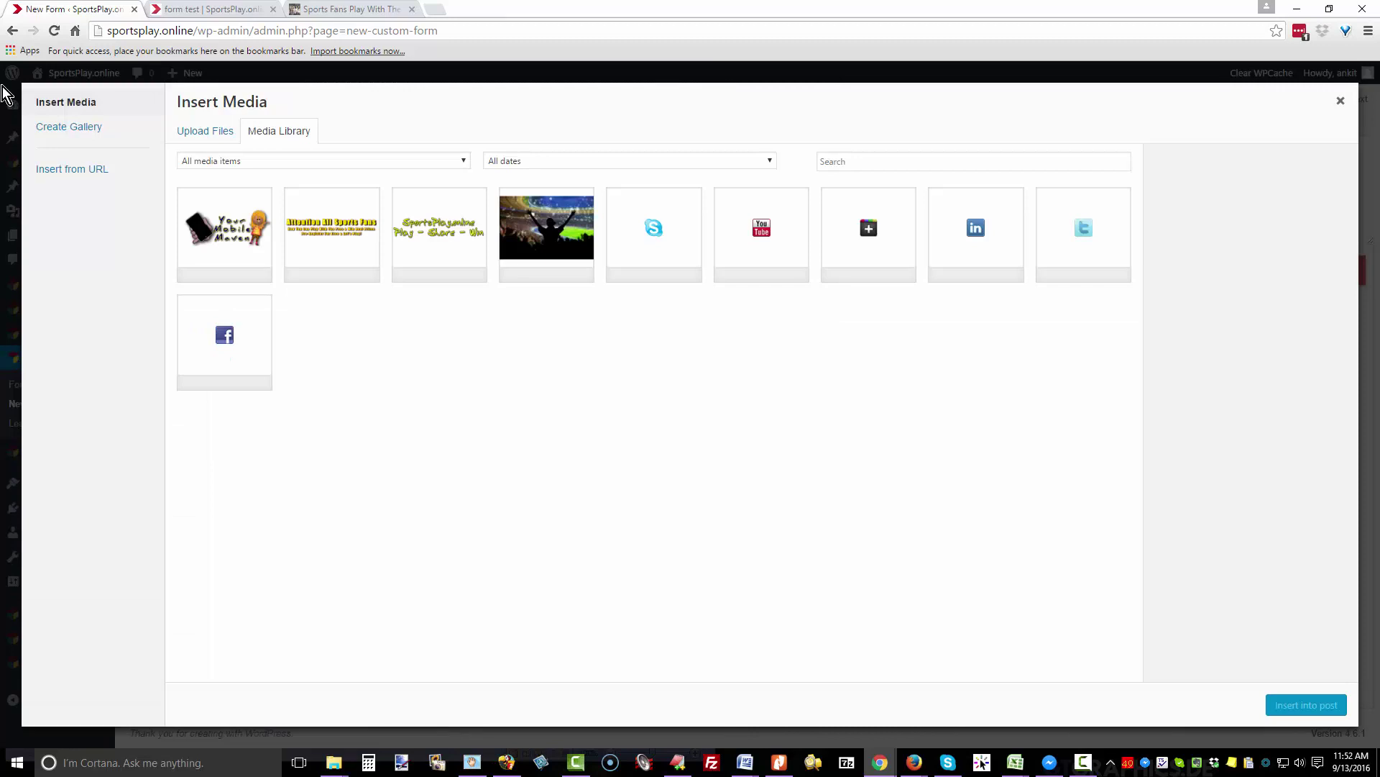
click(224, 235)
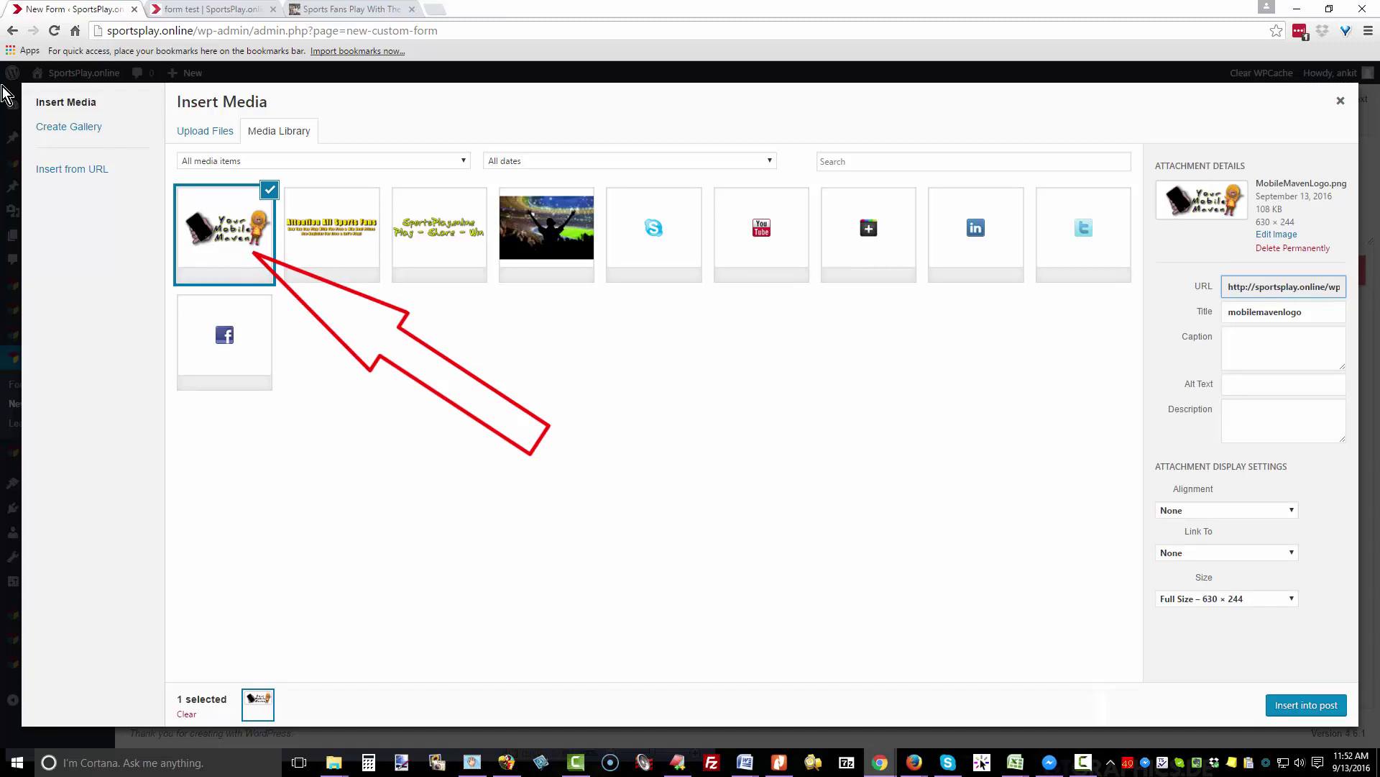
click(1227, 598)
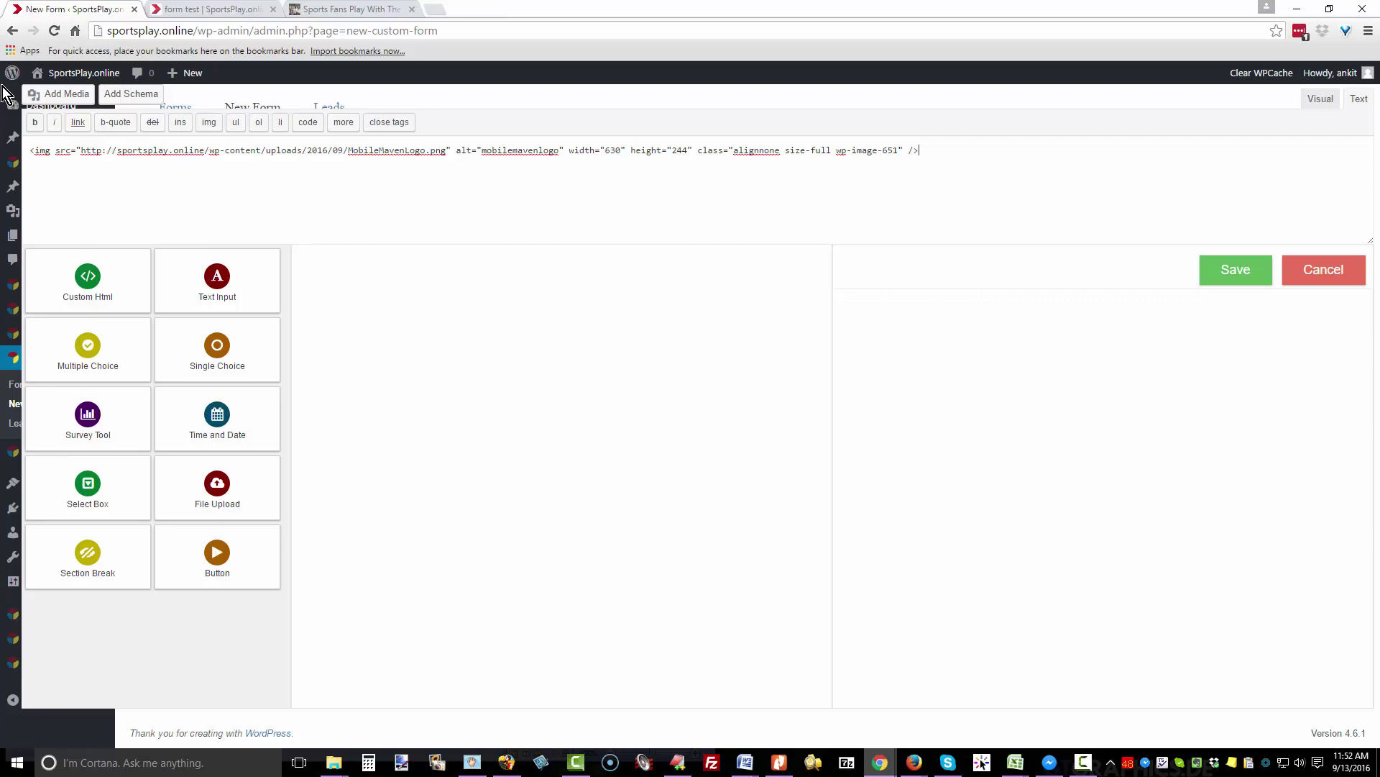
key(Tab)
key(Return)
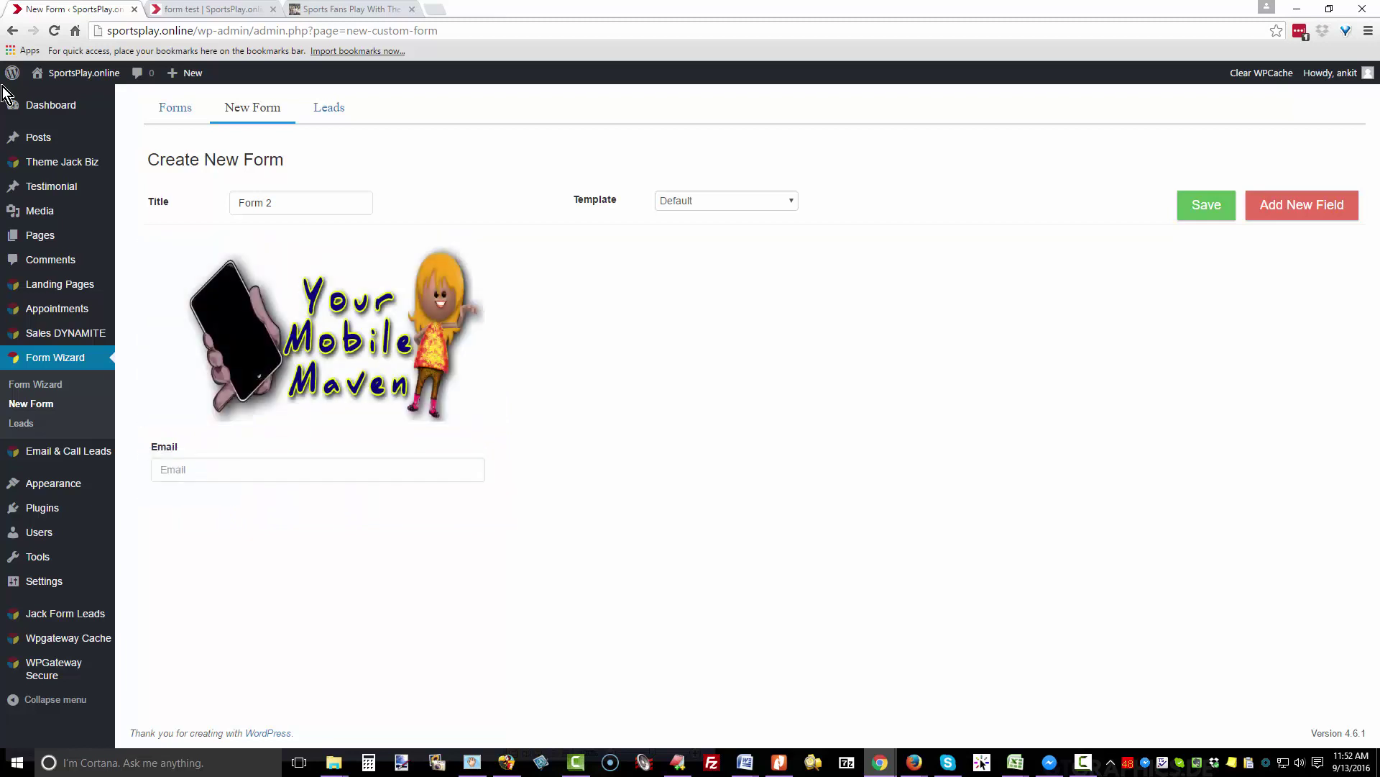
Step: Add a Name text input field with its label on top and move it above the Email field
click(1302, 205)
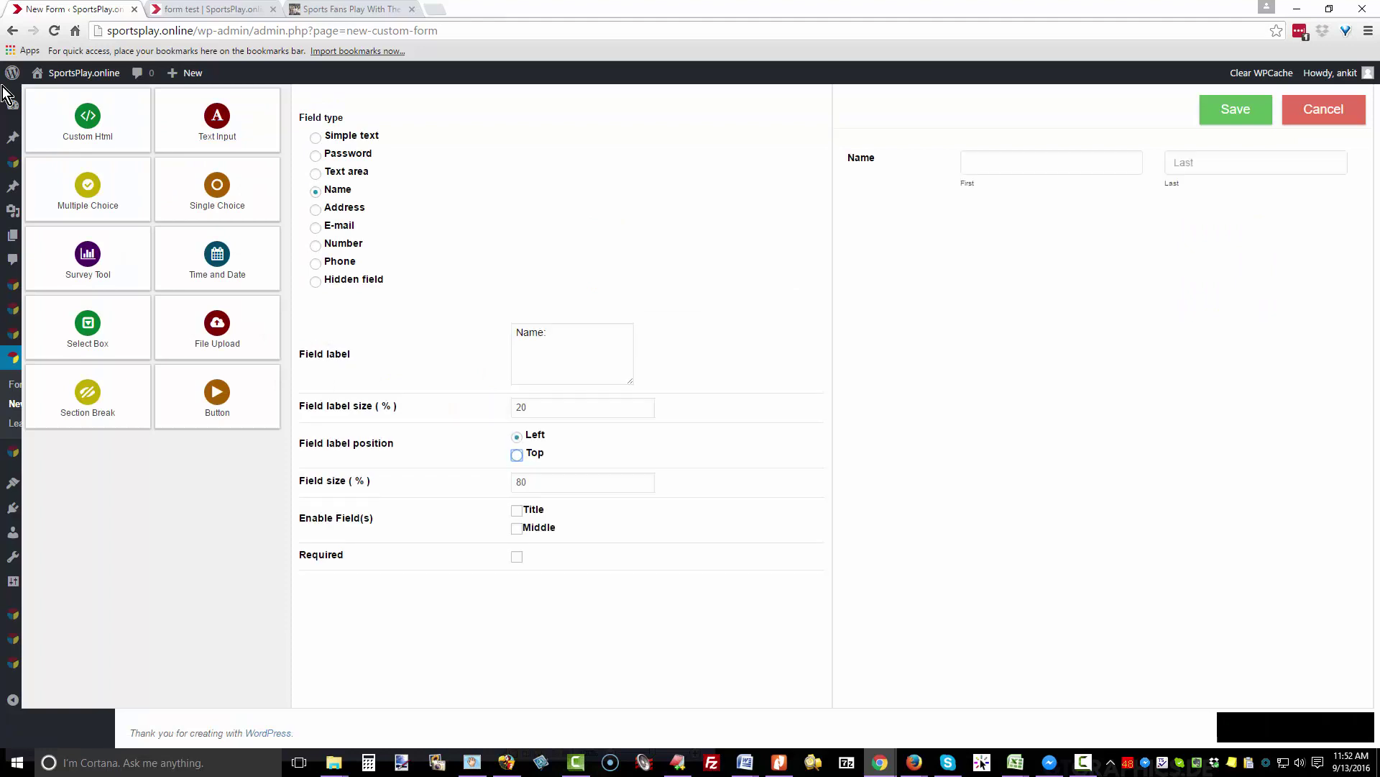
click(517, 456)
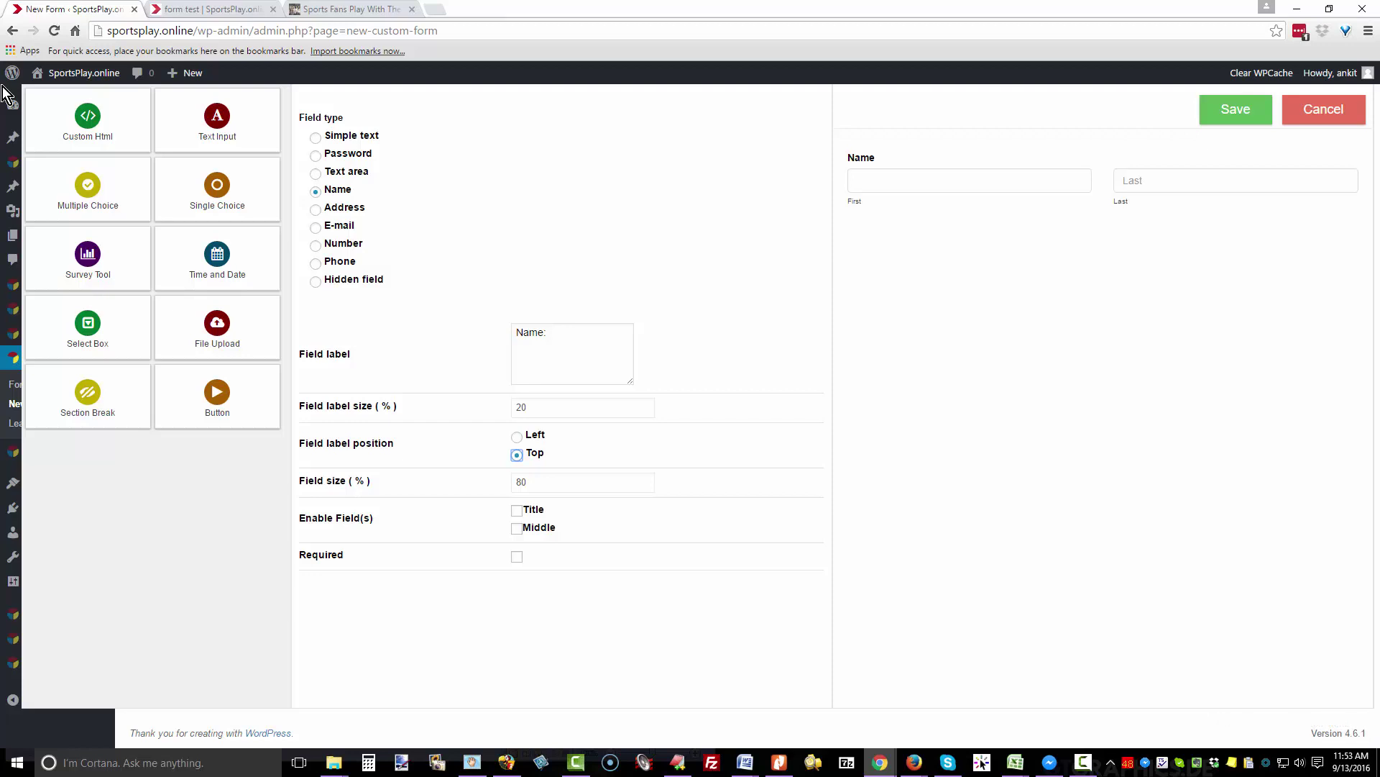
click(1236, 110)
mouse_move(313, 539)
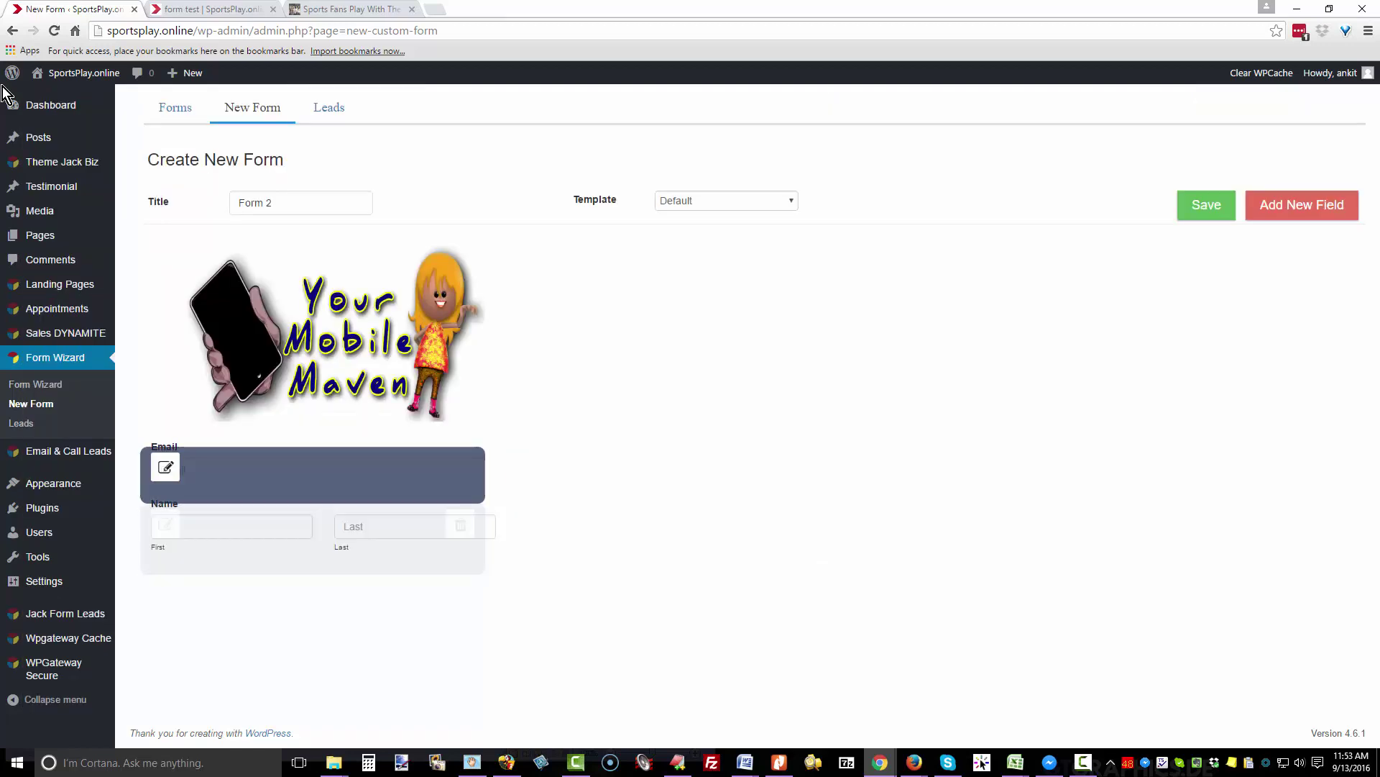
mouse_move(312, 474)
mouse_down()
mouse_move(320, 576)
mouse_move(318, 547)
mouse_up()
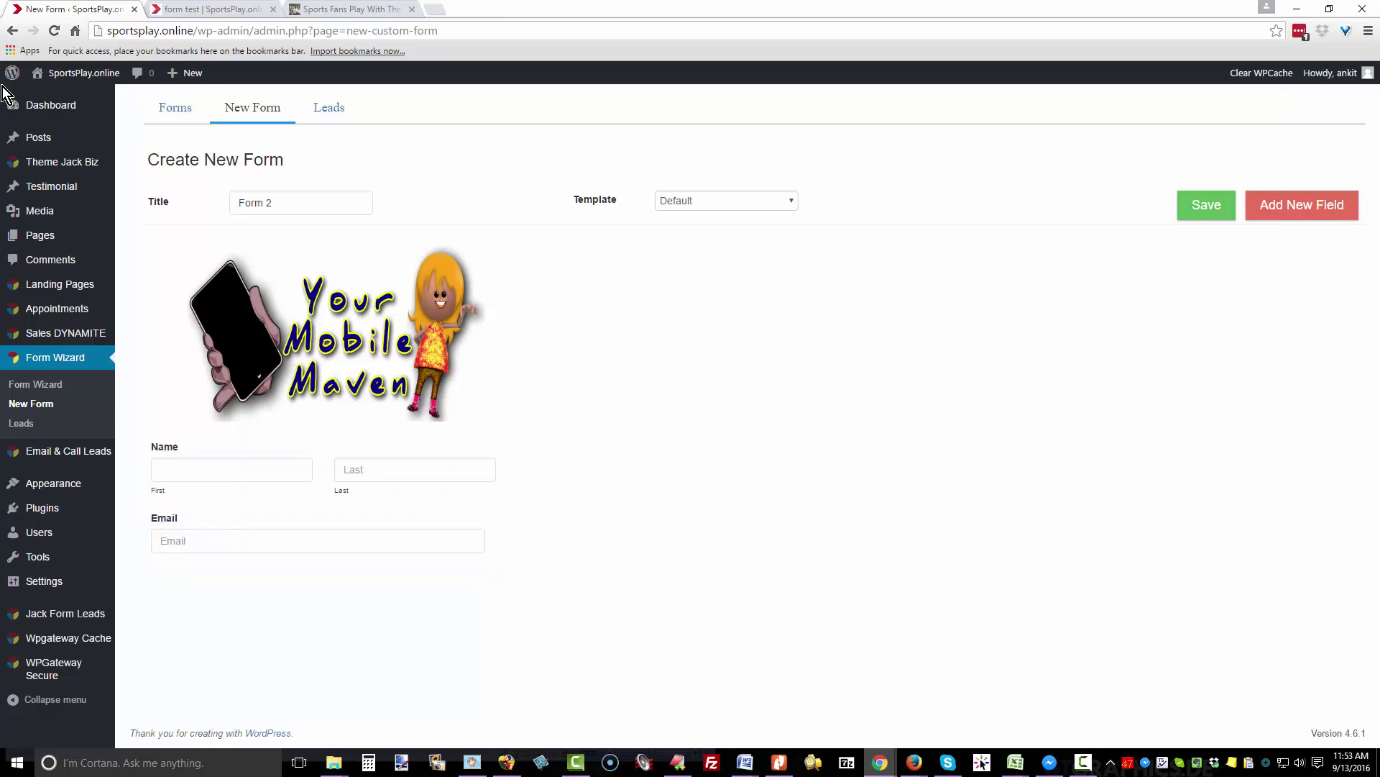
Step: Add an Address text input field to the form with its label on top
click(1302, 205)
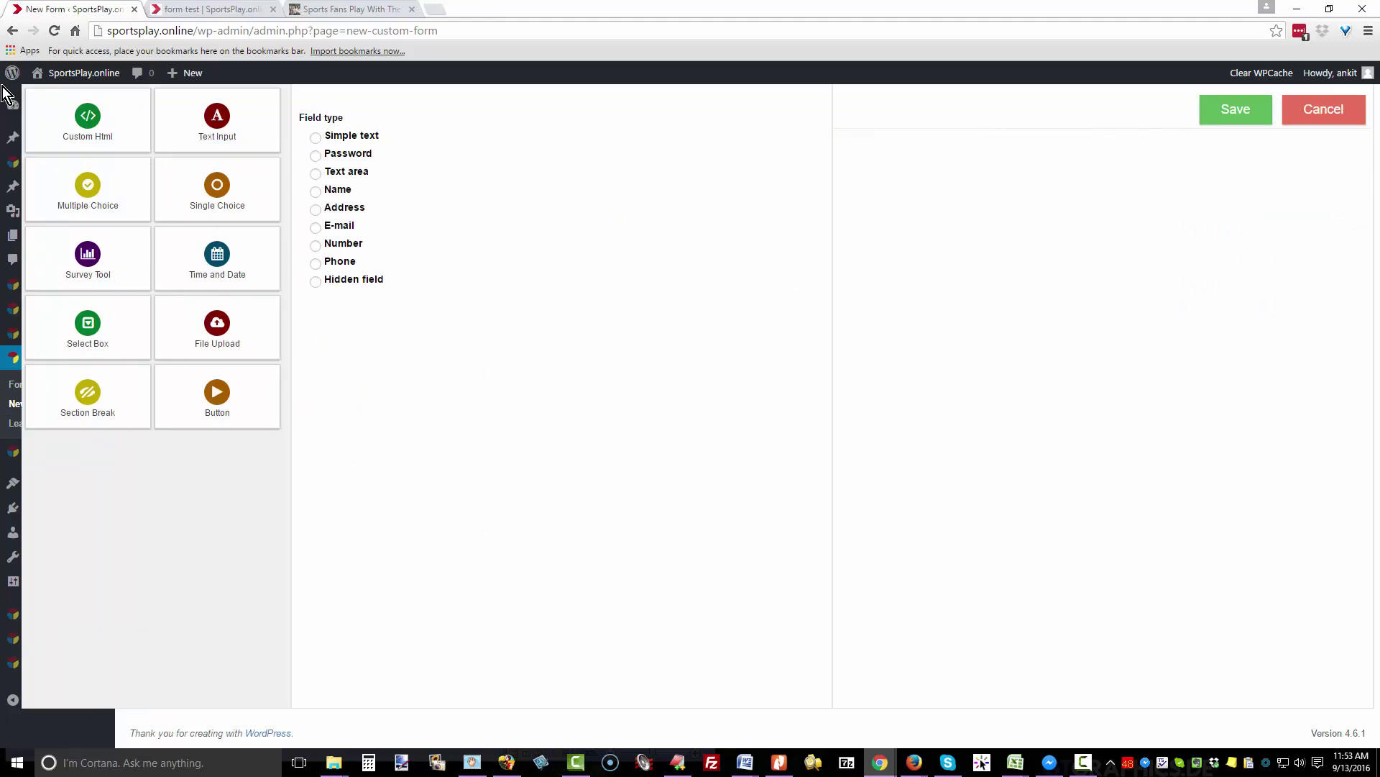
click(316, 210)
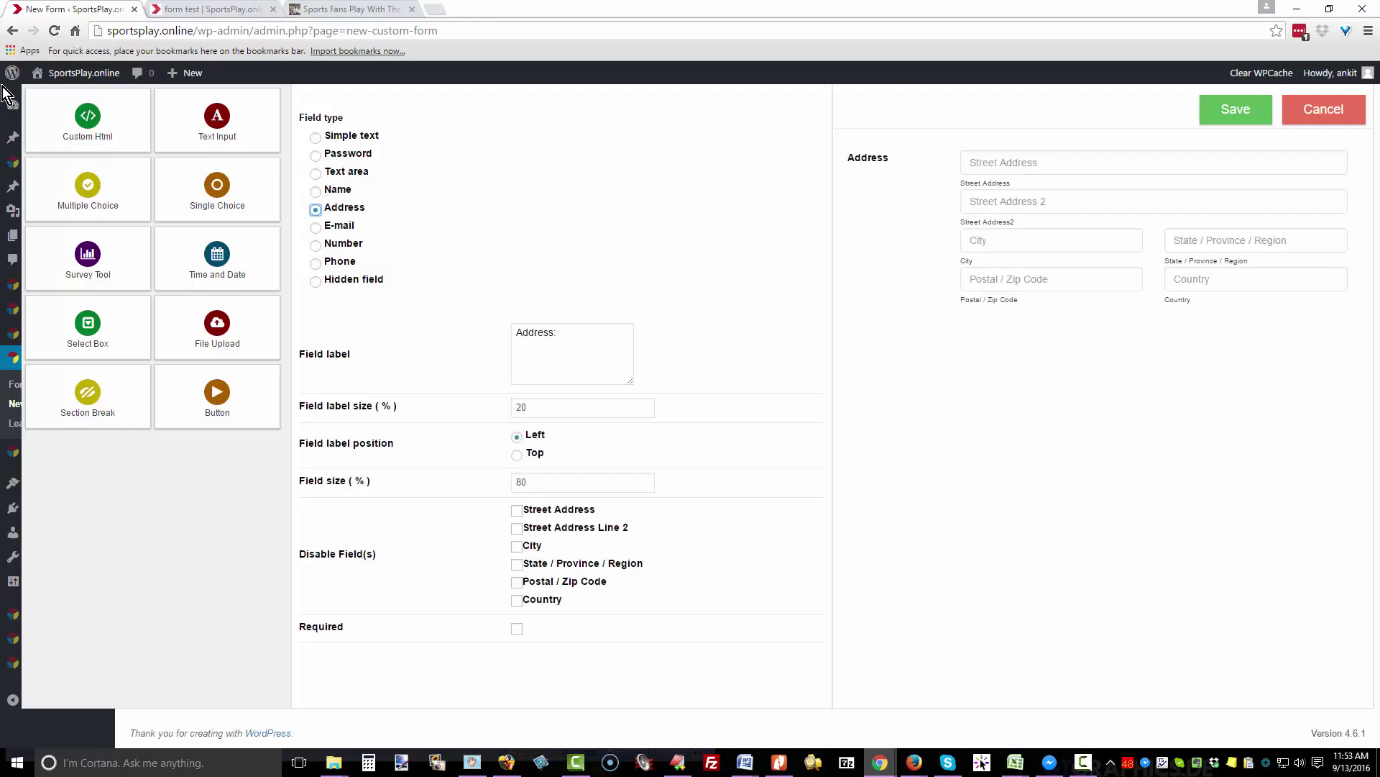
click(517, 455)
key(space)
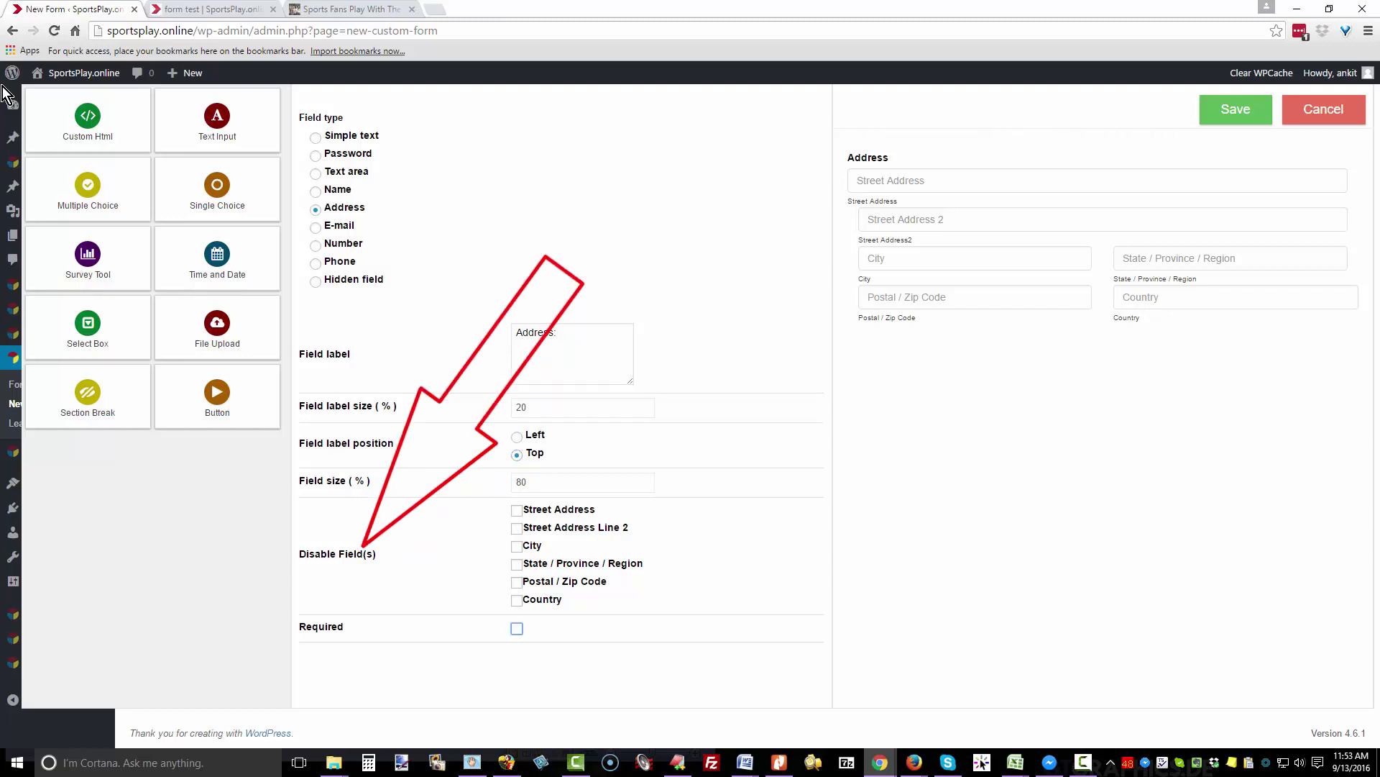
key(space)
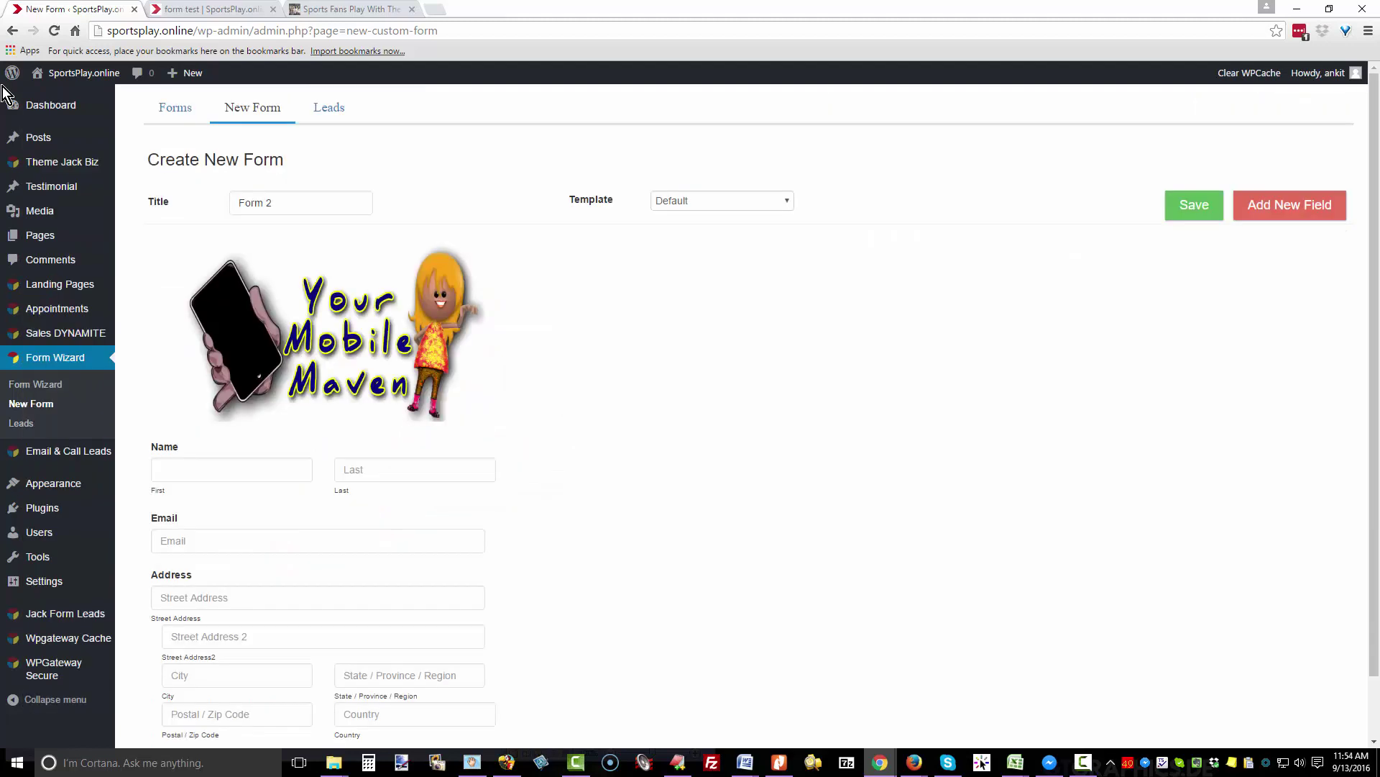
Step: Add a required Phone text input field labelled "cell phone number:" with the label on top
key(Return)
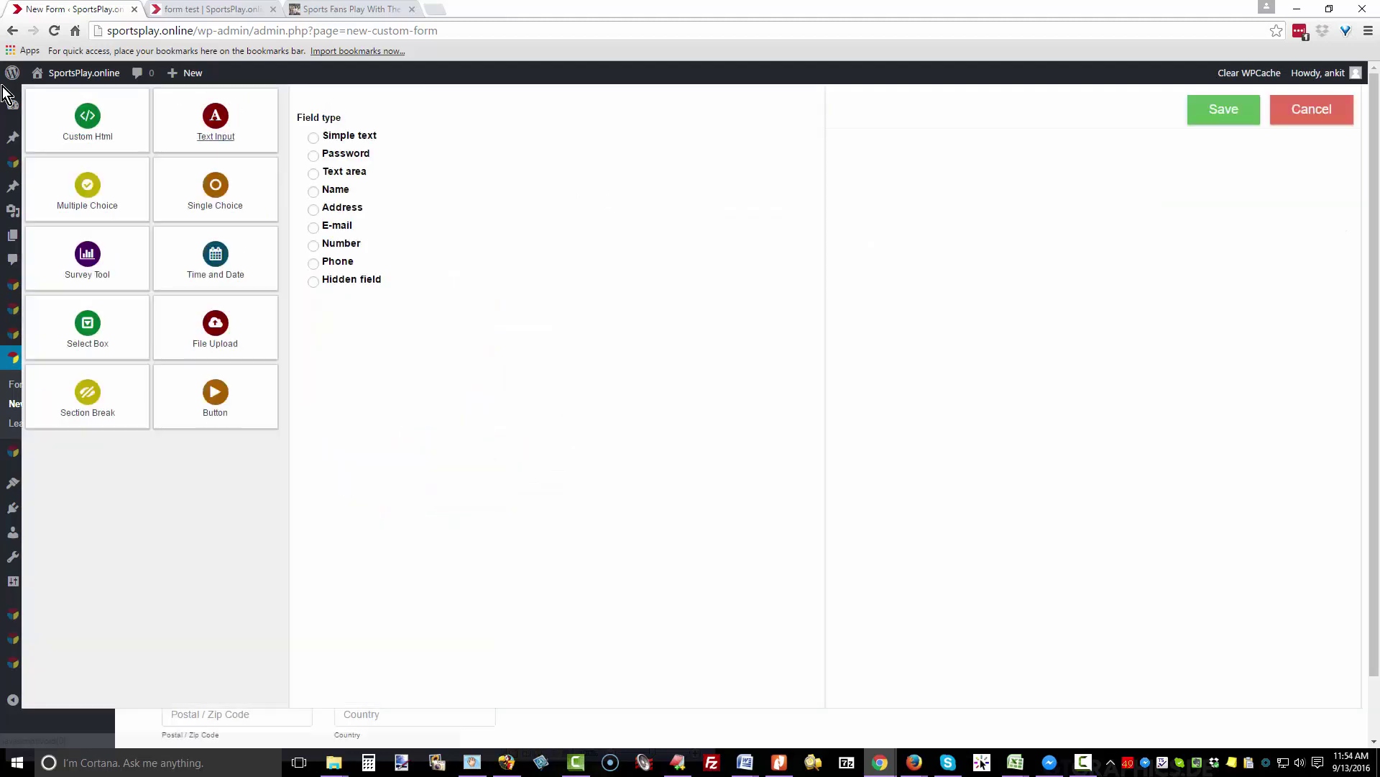
click(313, 264)
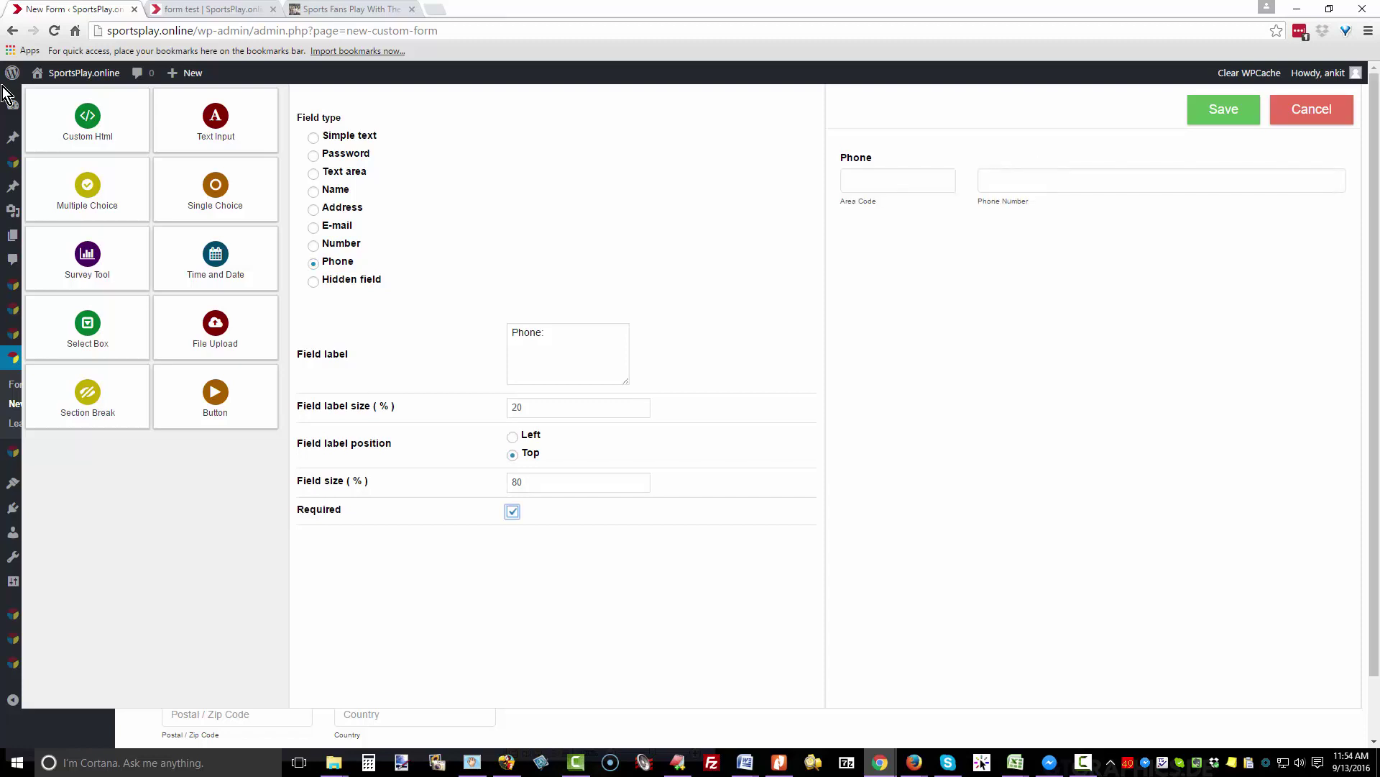
text(cell ph)
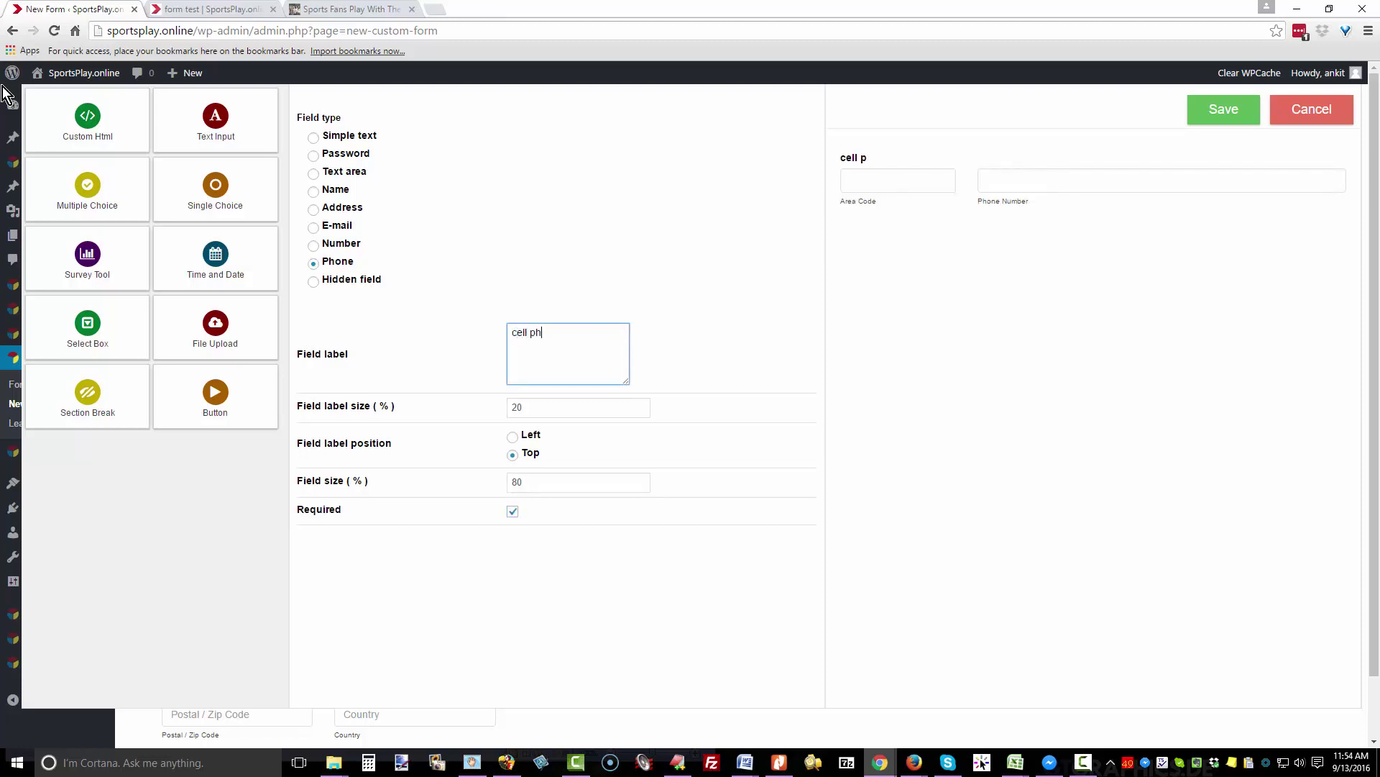
text(one number:)
click(1224, 109)
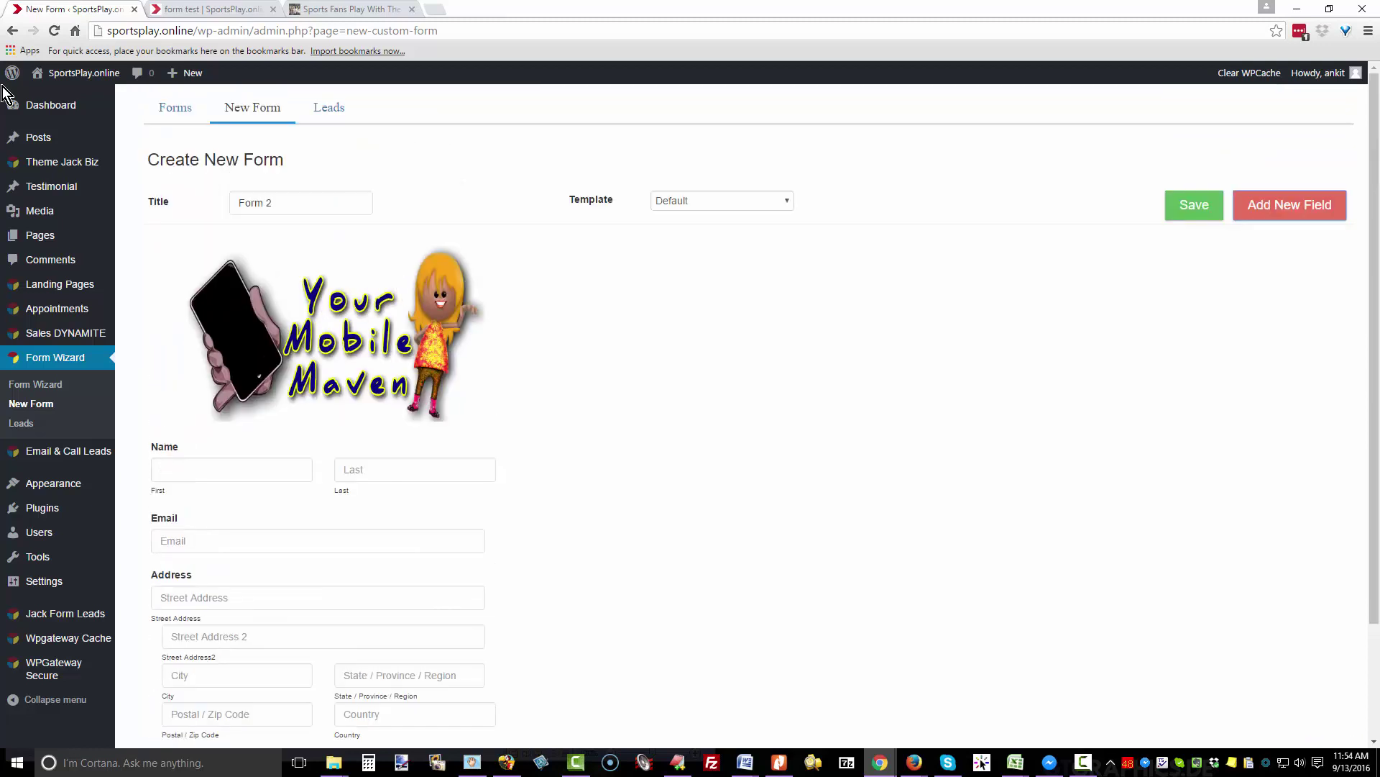
Step: Set up a required single choice field with a top label, horizontal layout and four options
click(1290, 205)
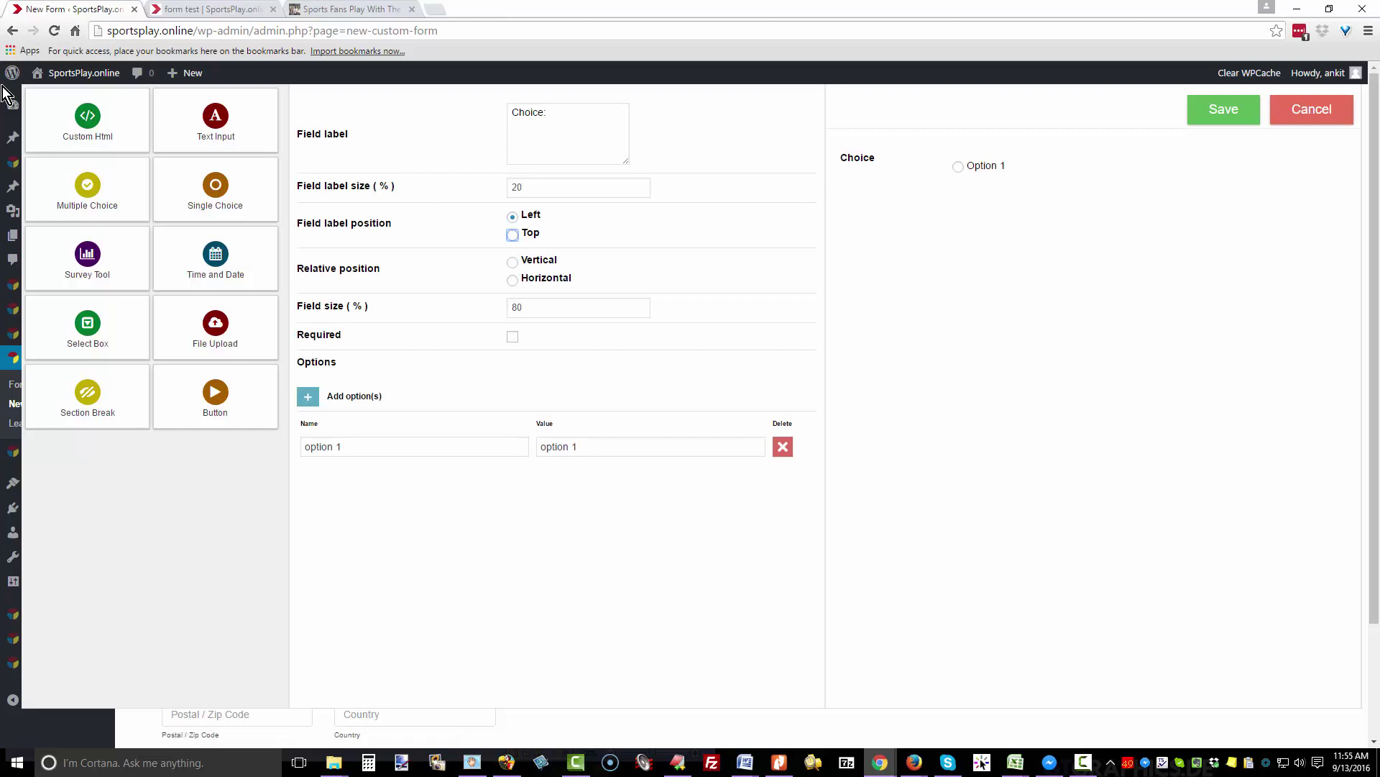
click(512, 235)
key(Tab)
key(Tab)
key(space)
key(Tab)
click(308, 396)
click(307, 396)
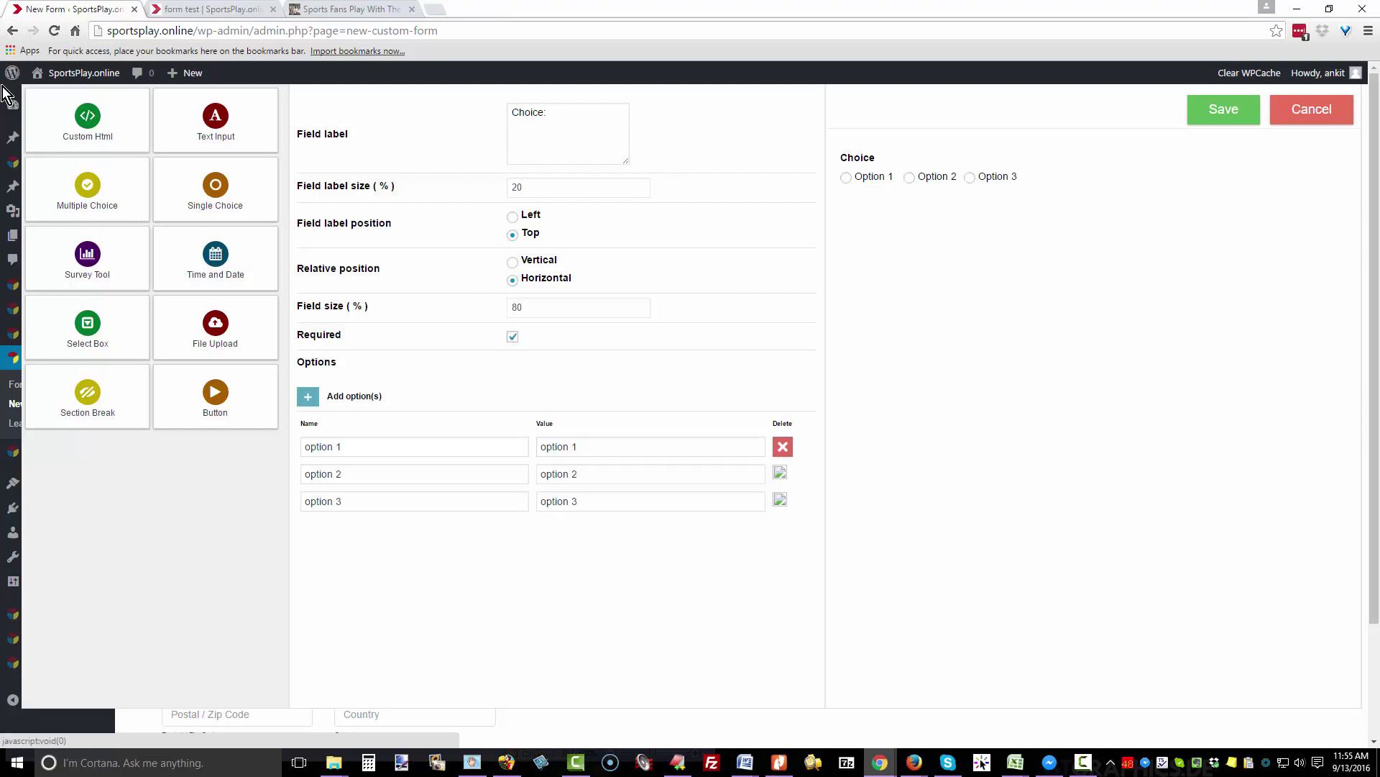
key(Return)
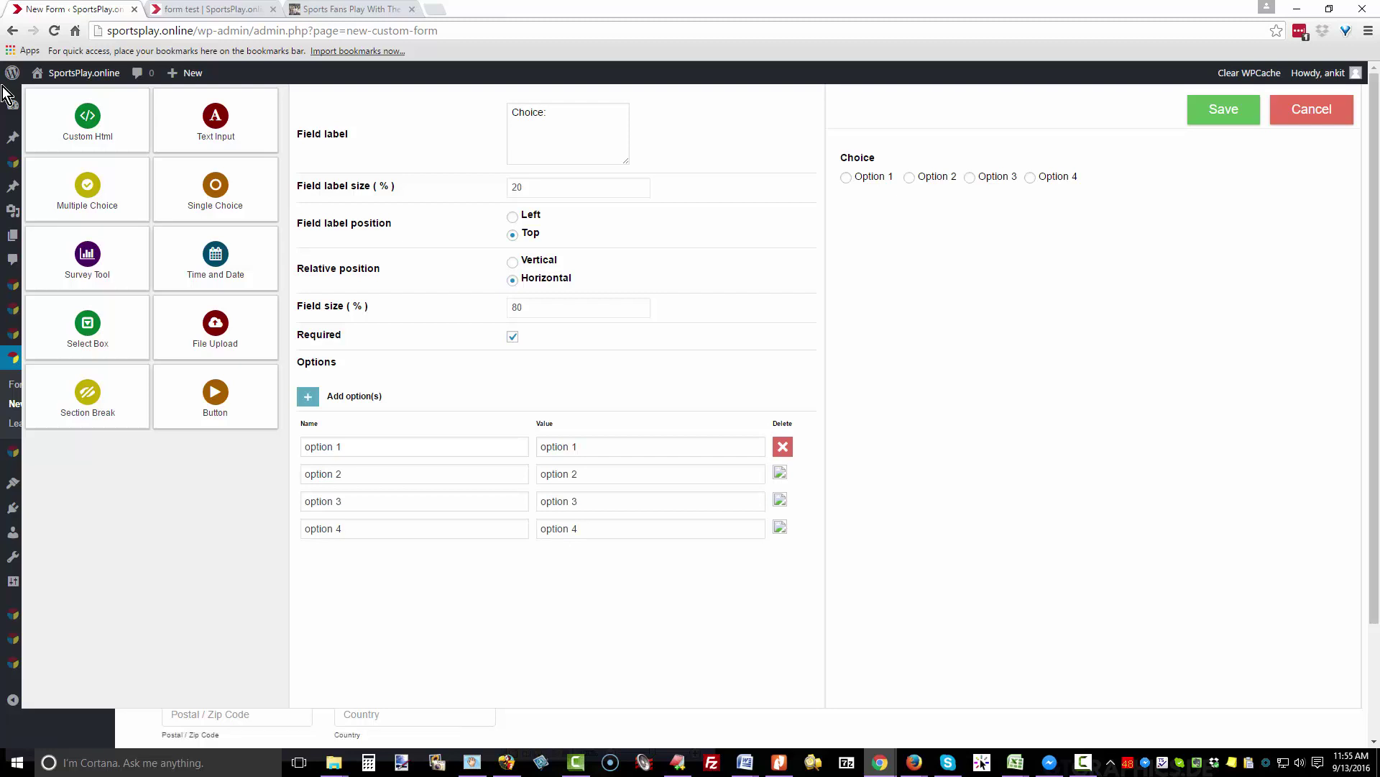
Step: Label the single choice field "Pick the most appropriate:" and save it to the form
key(Tab)
key(shift+Left)
key(shift+Left)
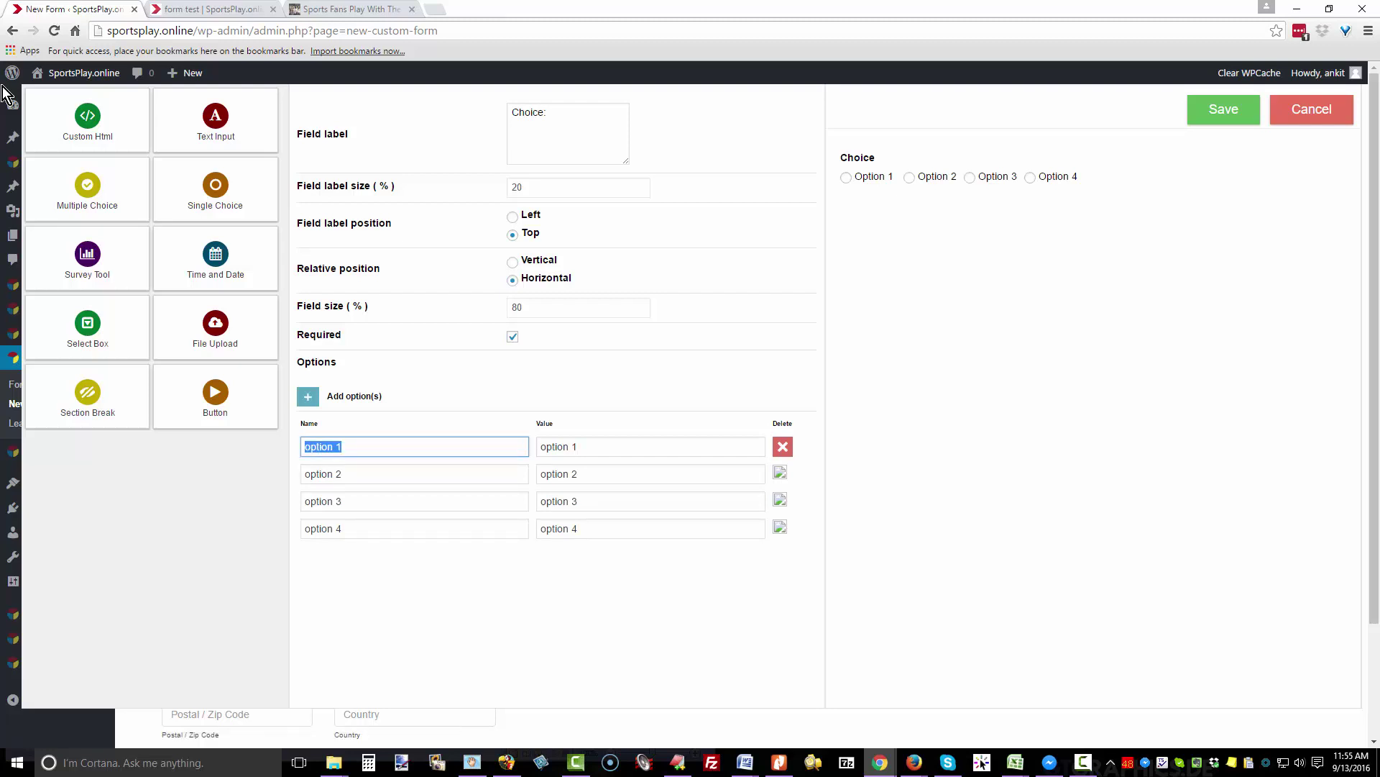
drag(548, 113, 510, 113)
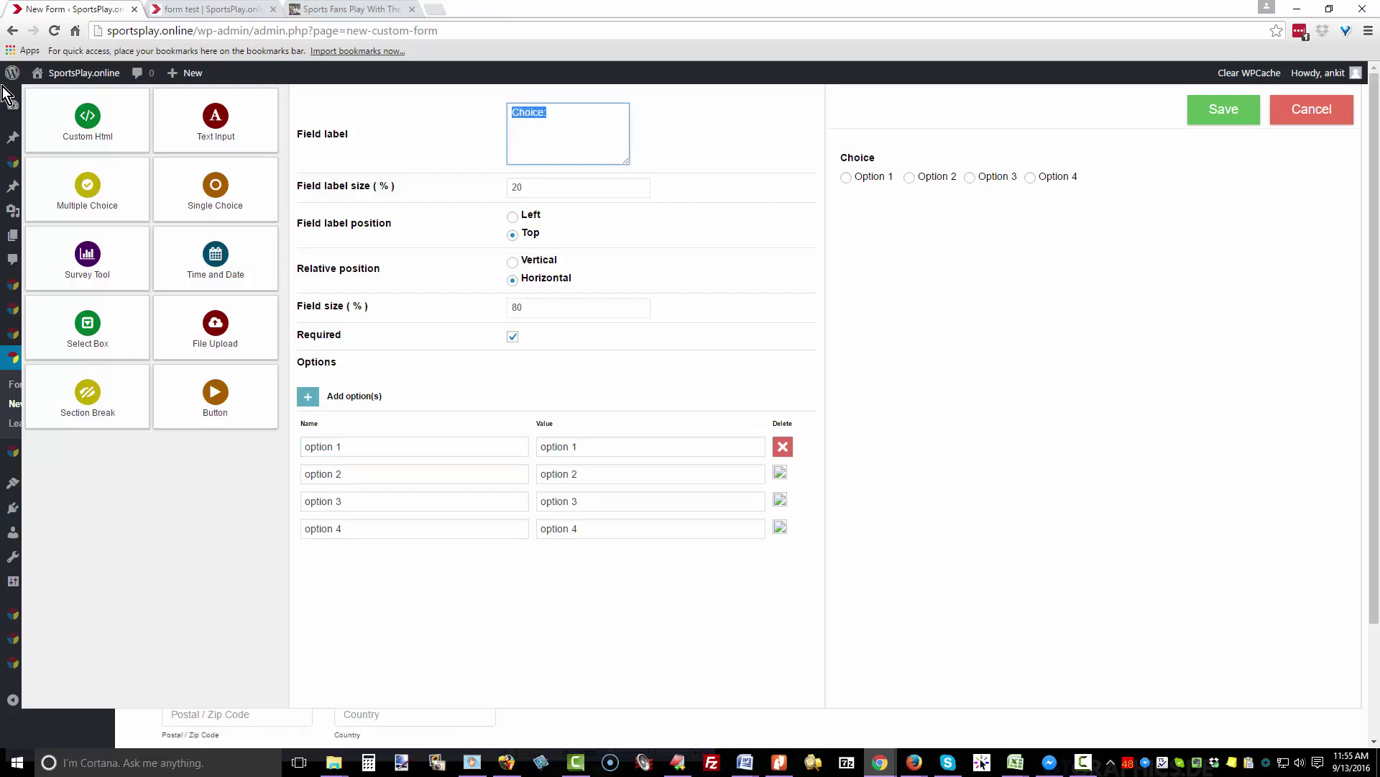
text(Pick the most appropri)
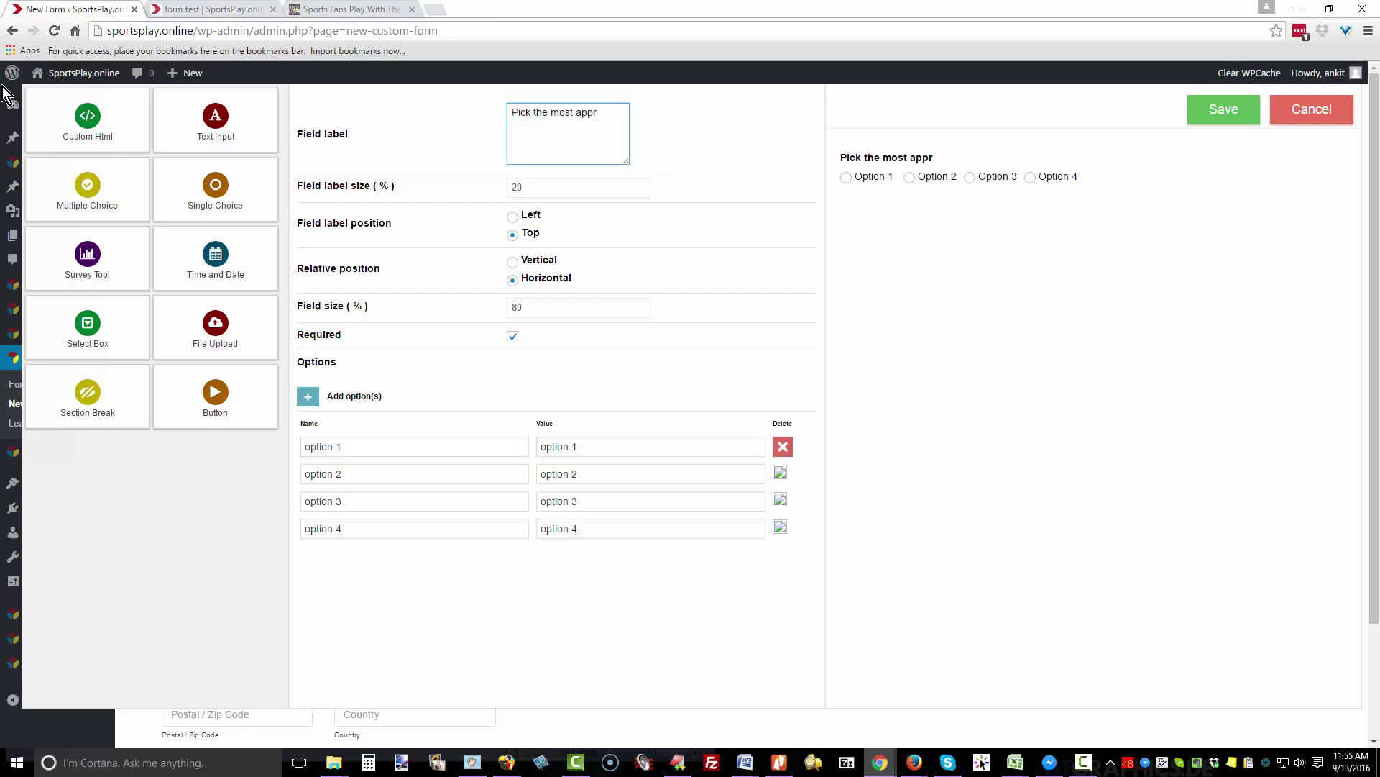
text(ate:)
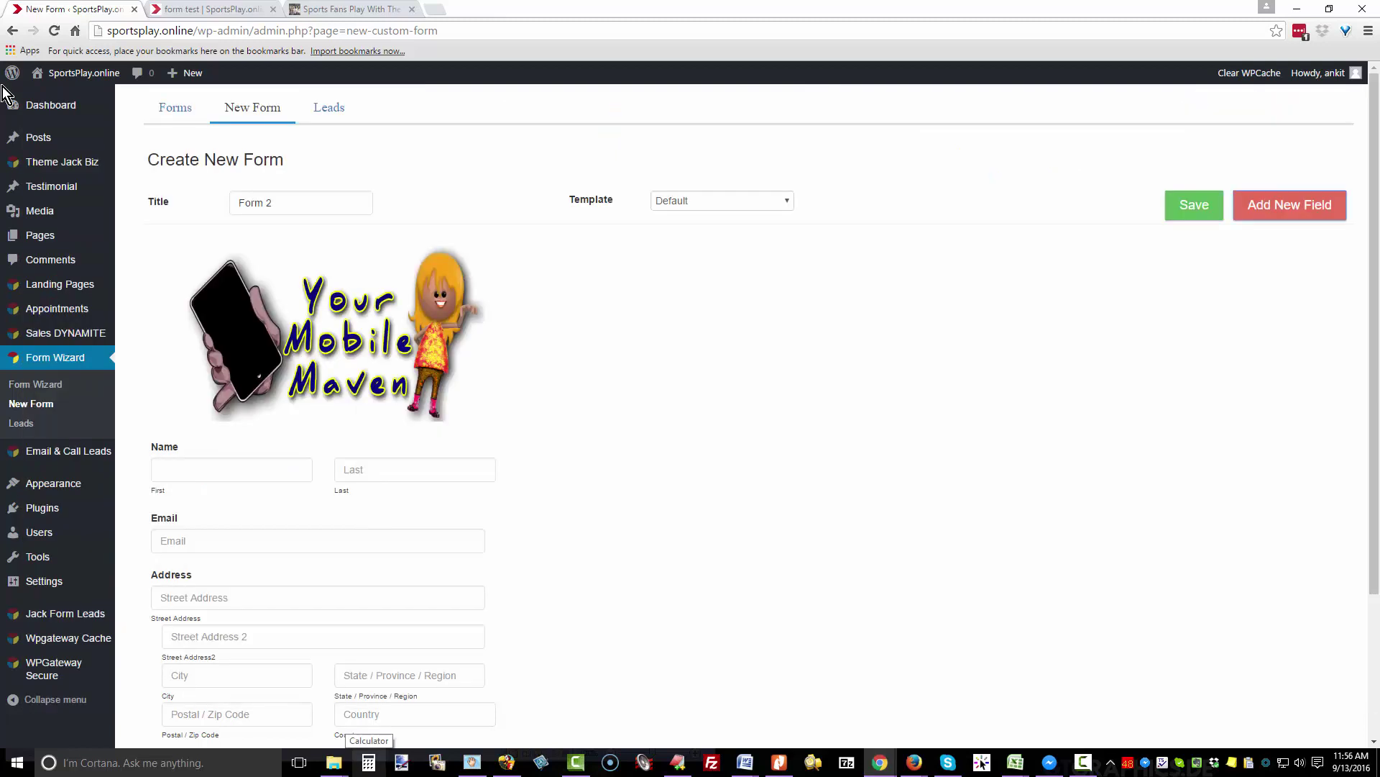
Step: Start a Date Picker field labelled "What day would you like to connect" with its label on top
key(Return)
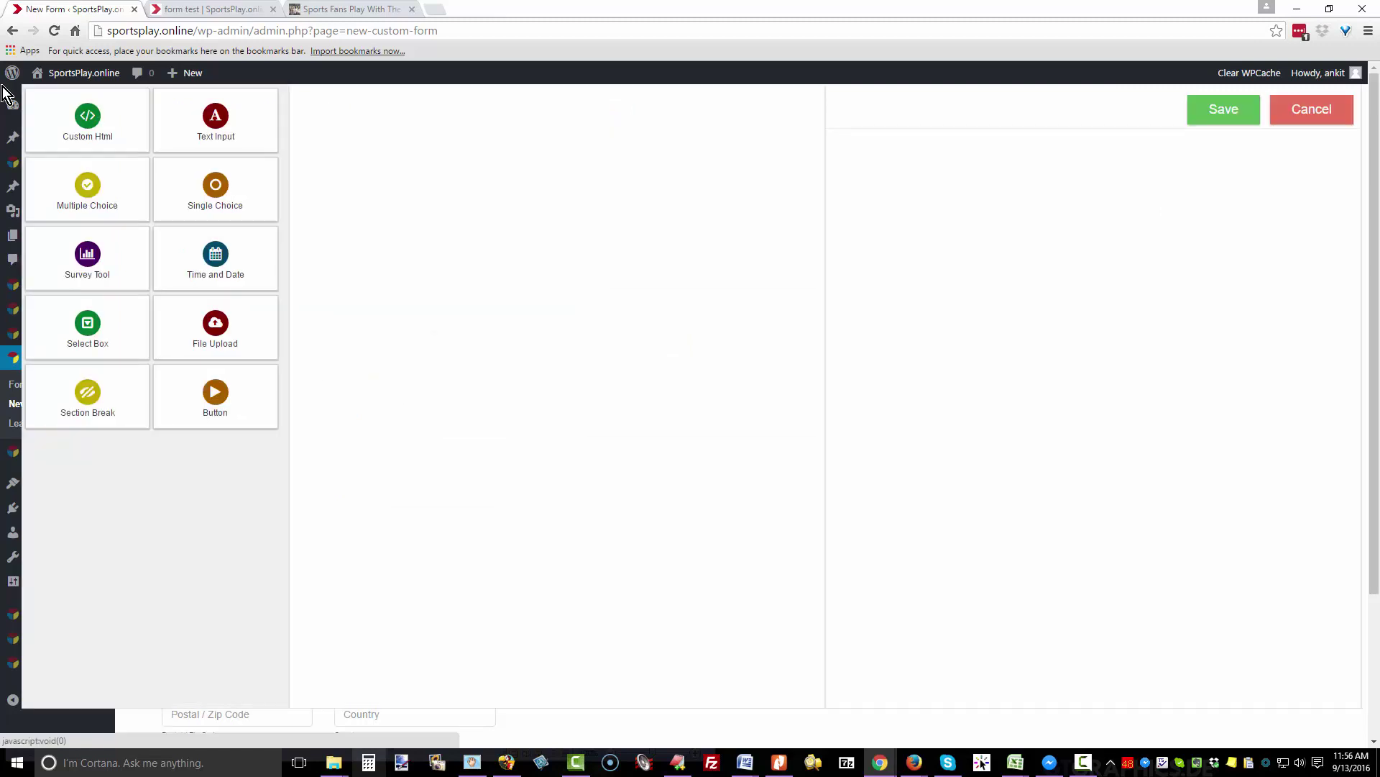
key(Return)
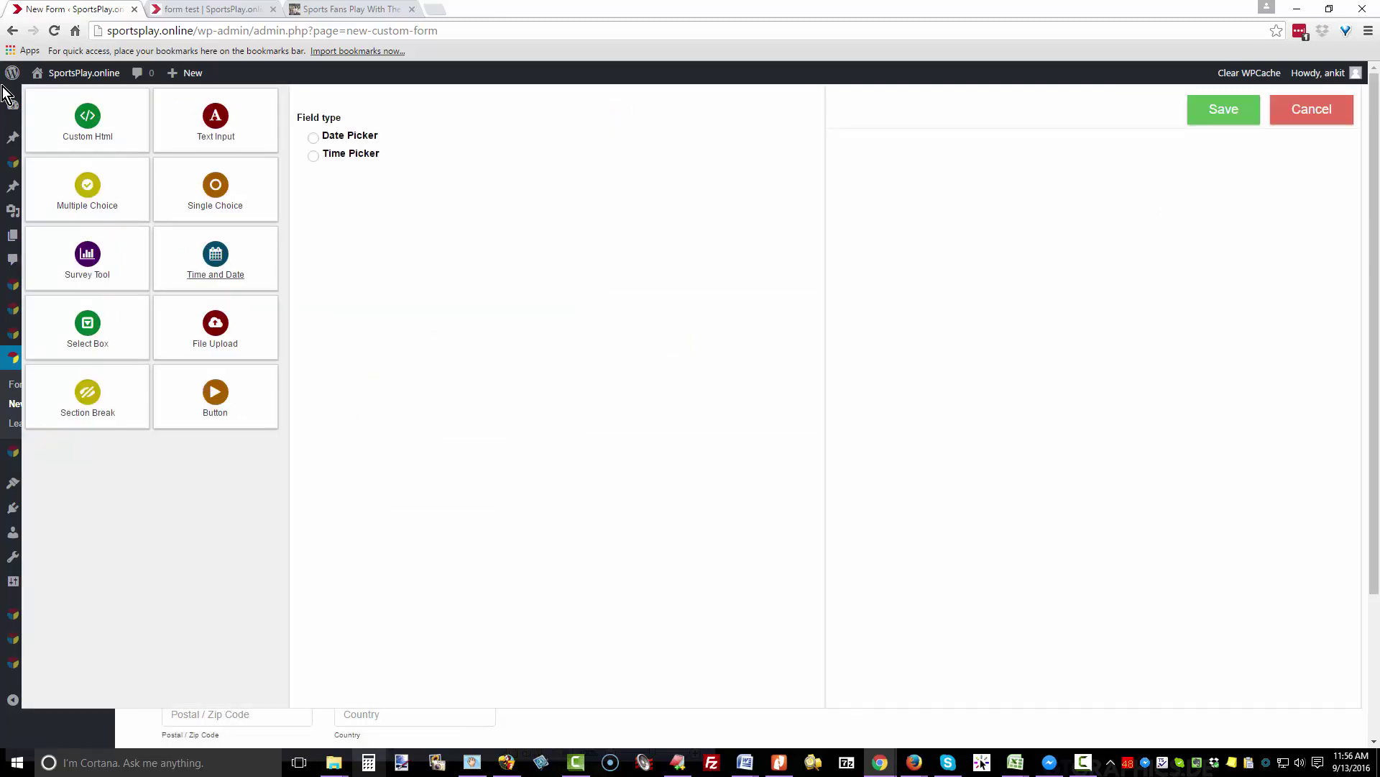
key(Tab)
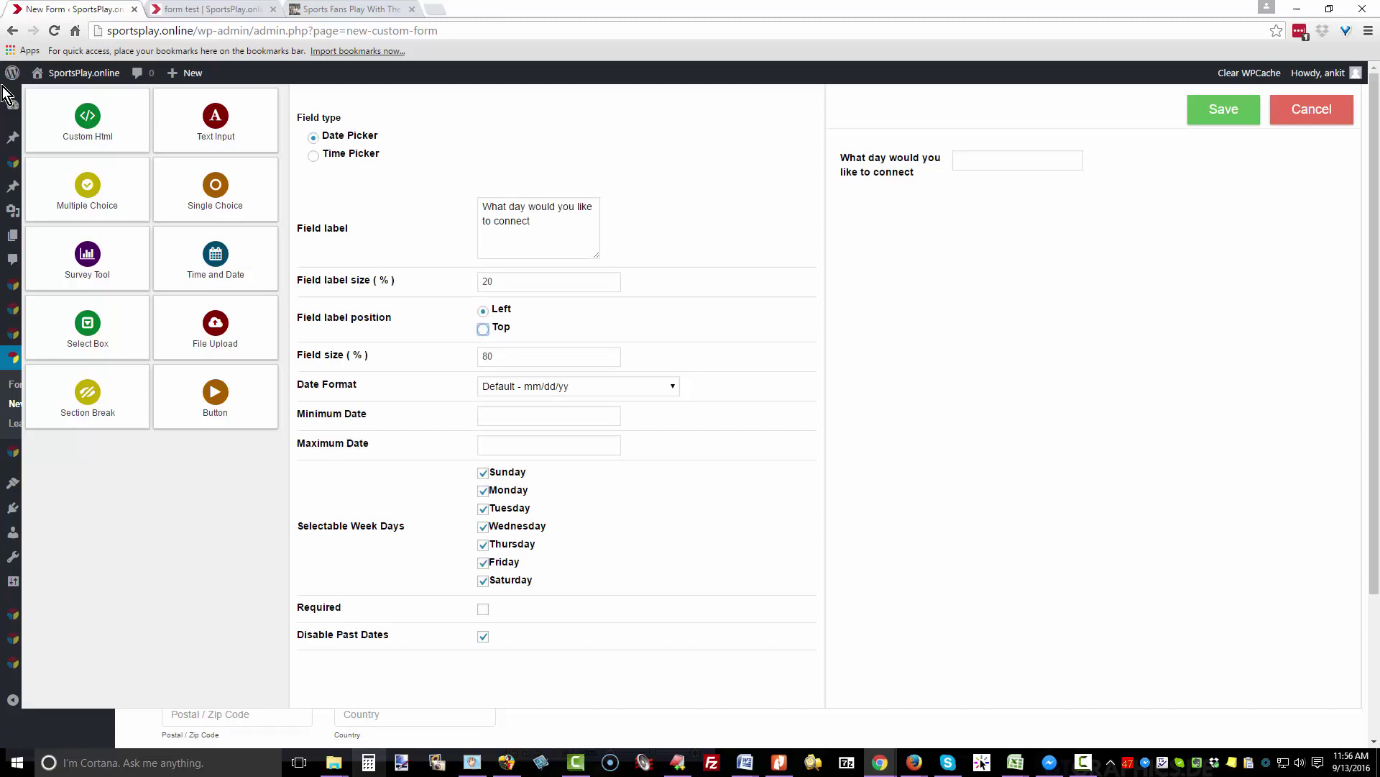
key(space)
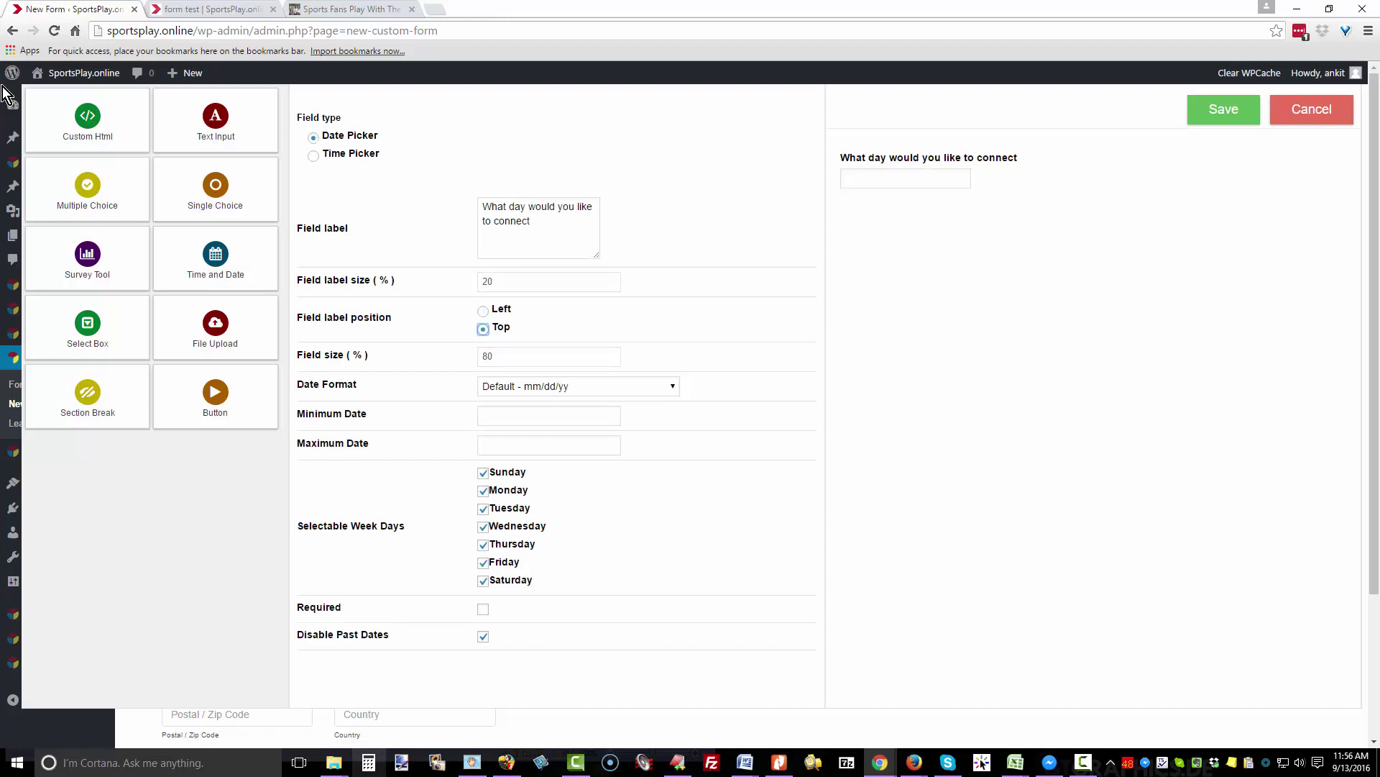
Step: Exclude Sunday, Wednesday and Saturday from the date picker's selectable week days and make the field required
key(Tab)
key(Tab)
key(Tab)
key(Tab)
key(Tab)
key(space)
key(Tab)
key(Tab)
key(Tab)
key(space)
key(Tab)
key(Tab)
key(Tab)
key(space)
key(Tab)
key(space)
Step: Limit the date picker to September 15, 2016 through September 30, 2016 and save the field
click(549, 415)
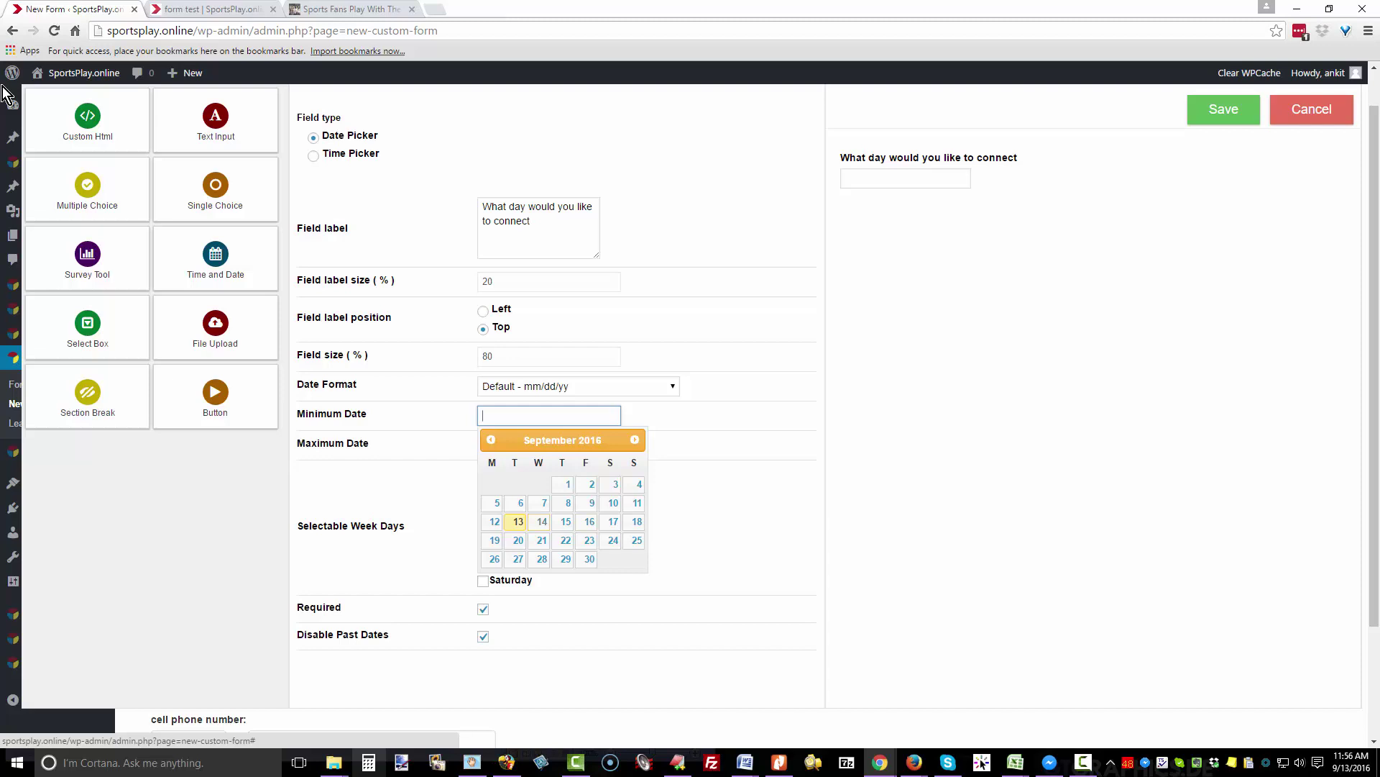
key(Return)
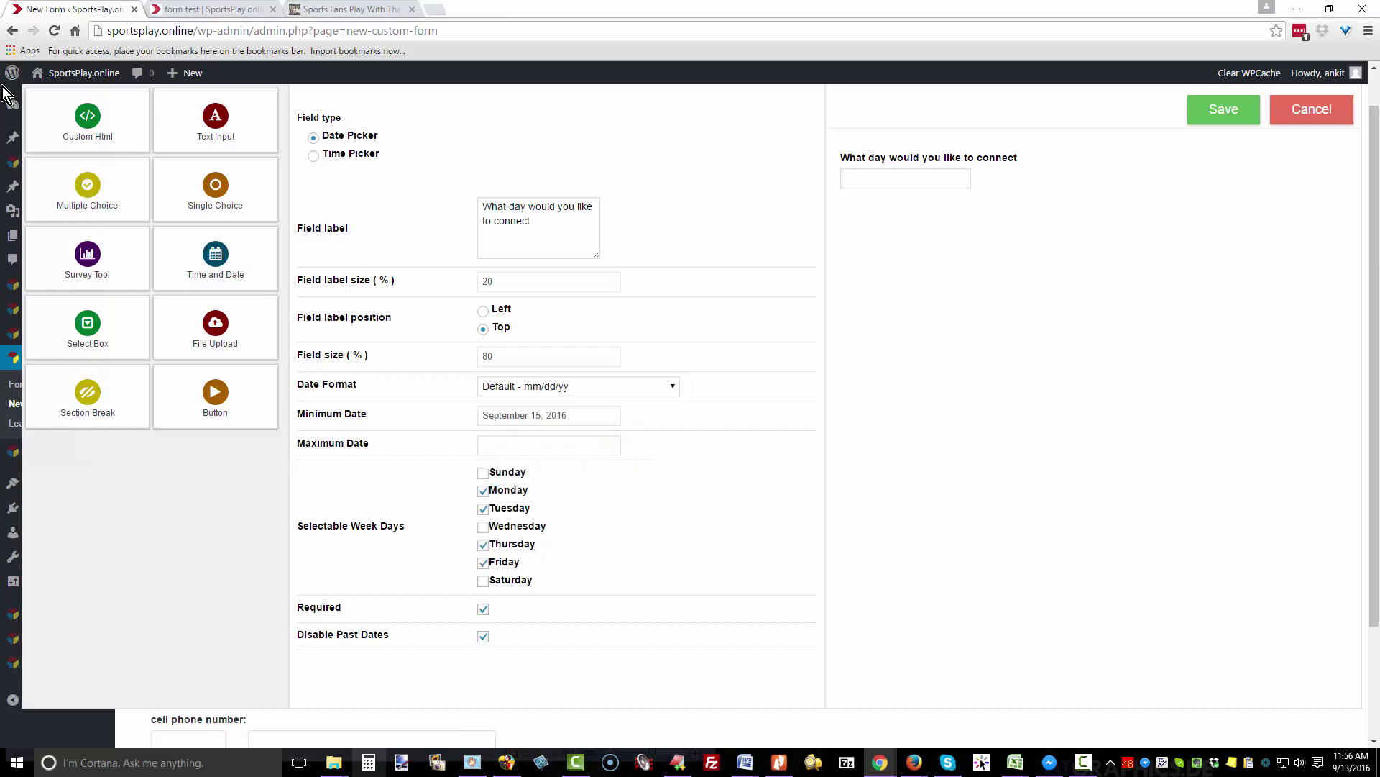
key(Tab)
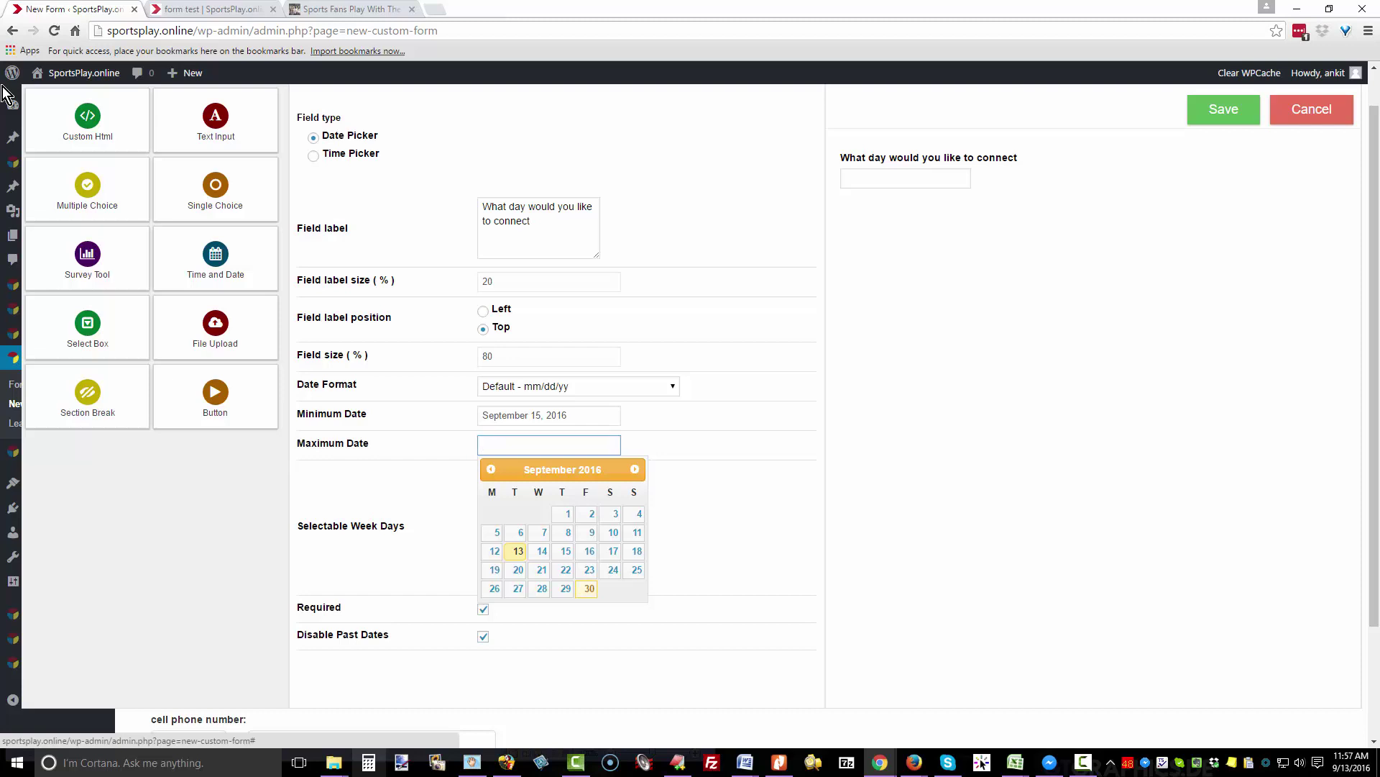
click(589, 588)
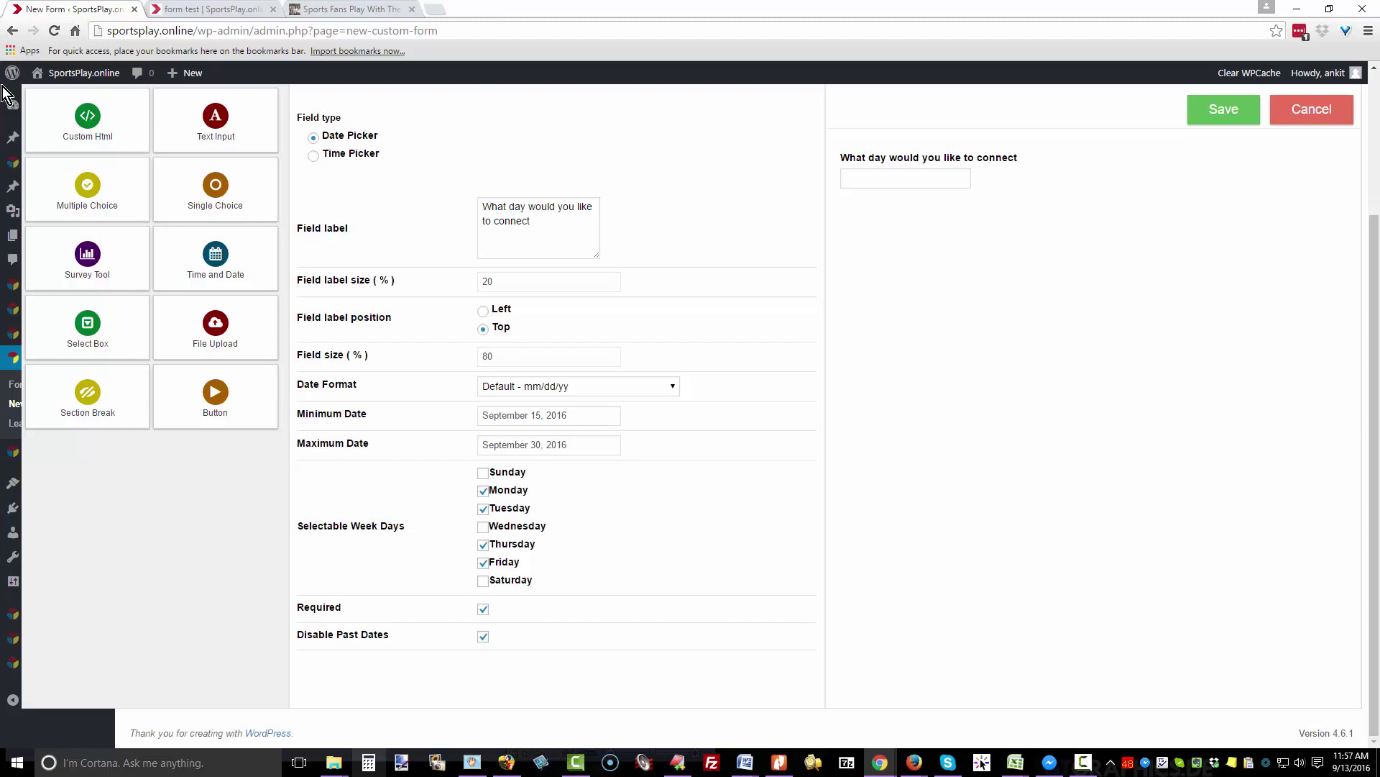
click(1224, 109)
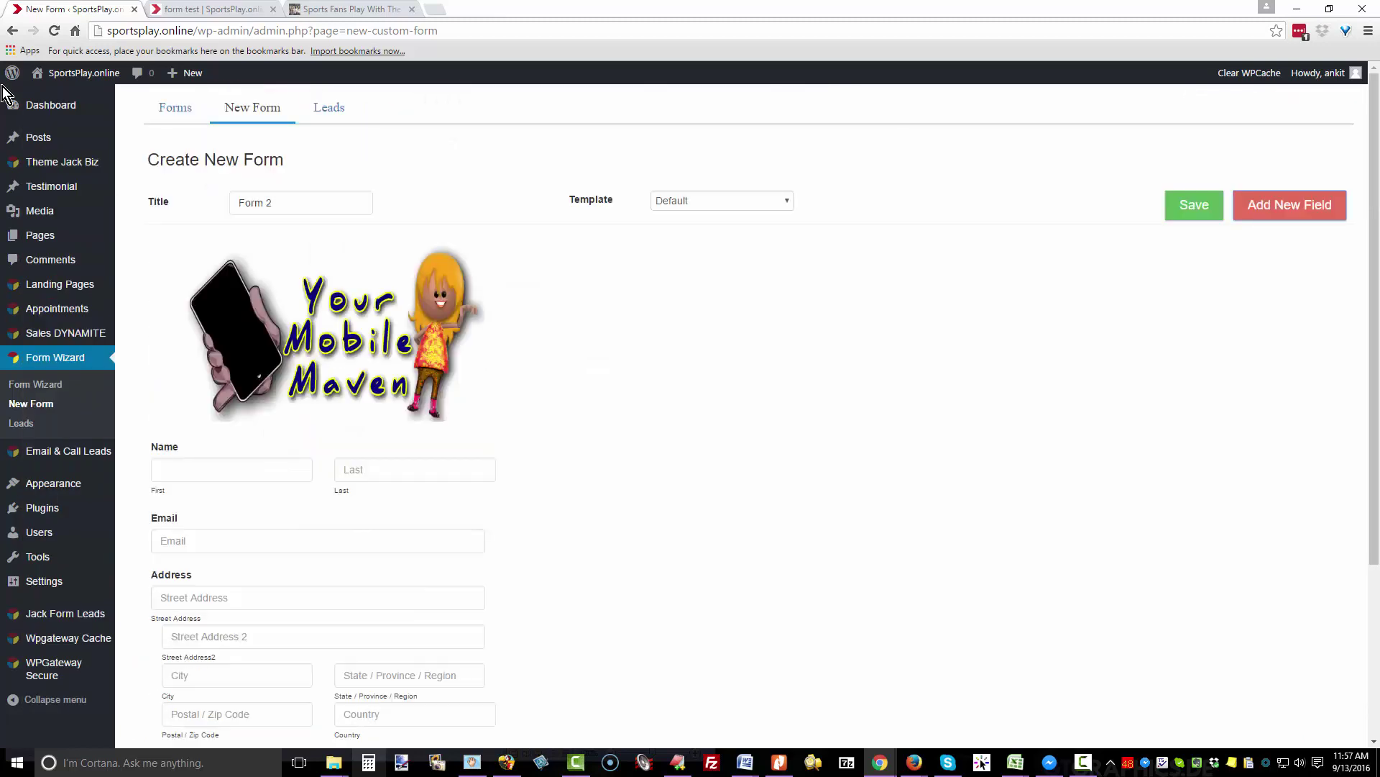
Step: Add a horizontal multiple choice field "which products best server your needs:" with options PC, Mac, iPhone, Android, flip phone, DSL and dial up
click(1289, 205)
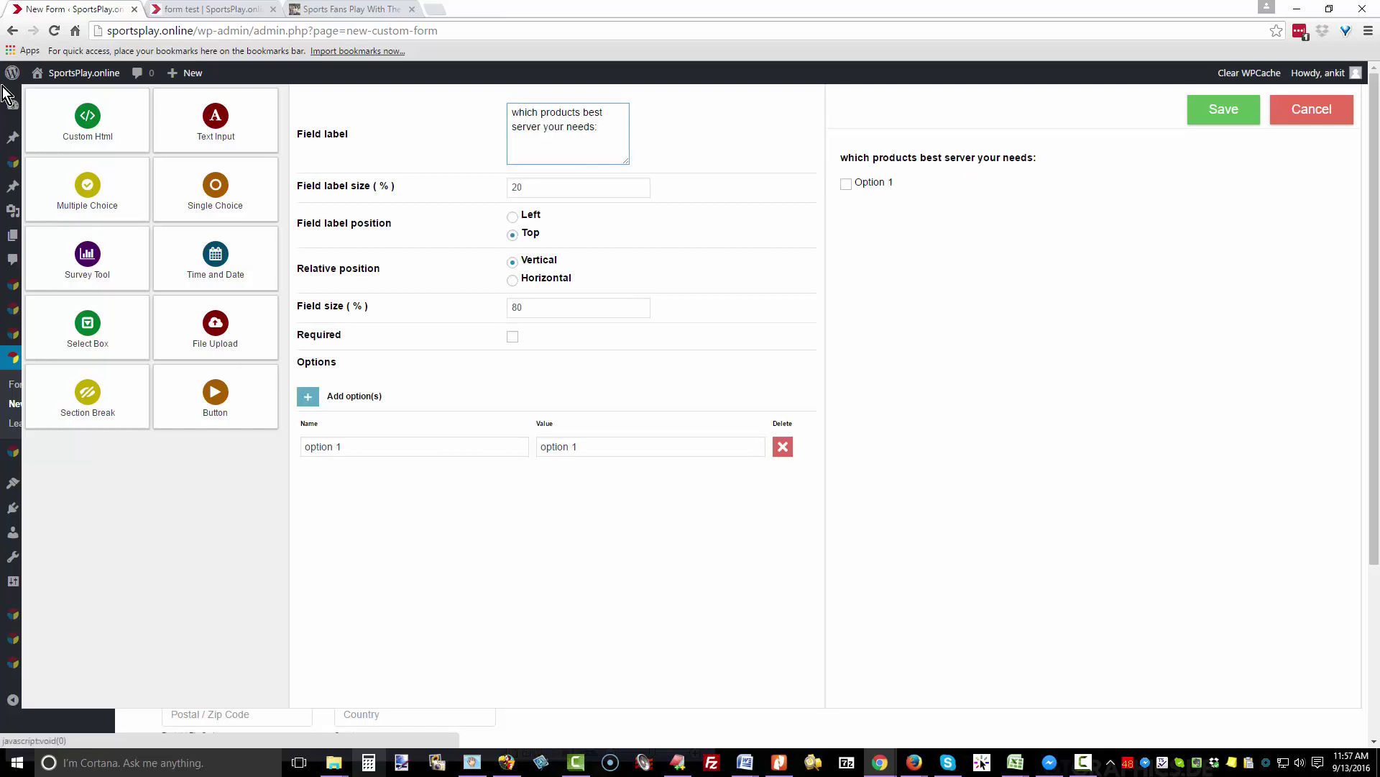
click(308, 396)
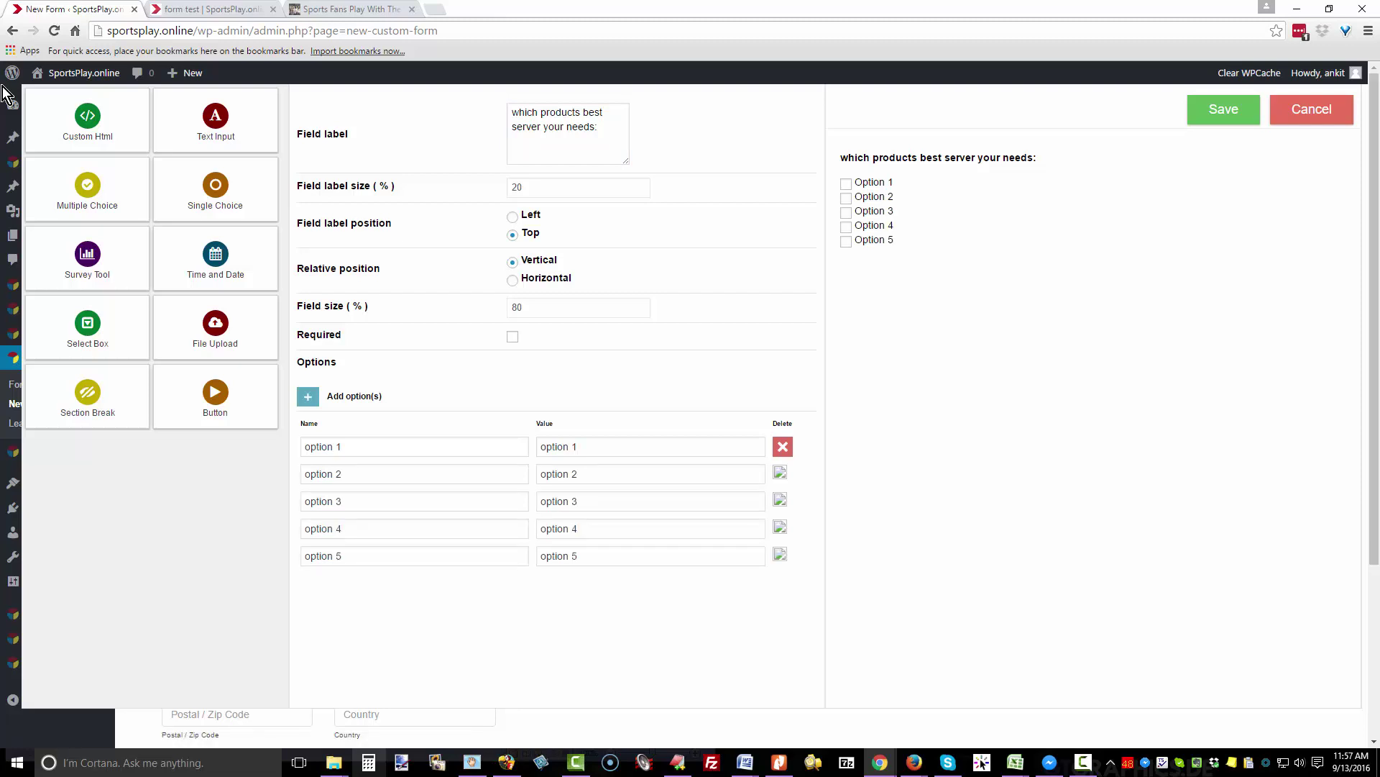
key(space)
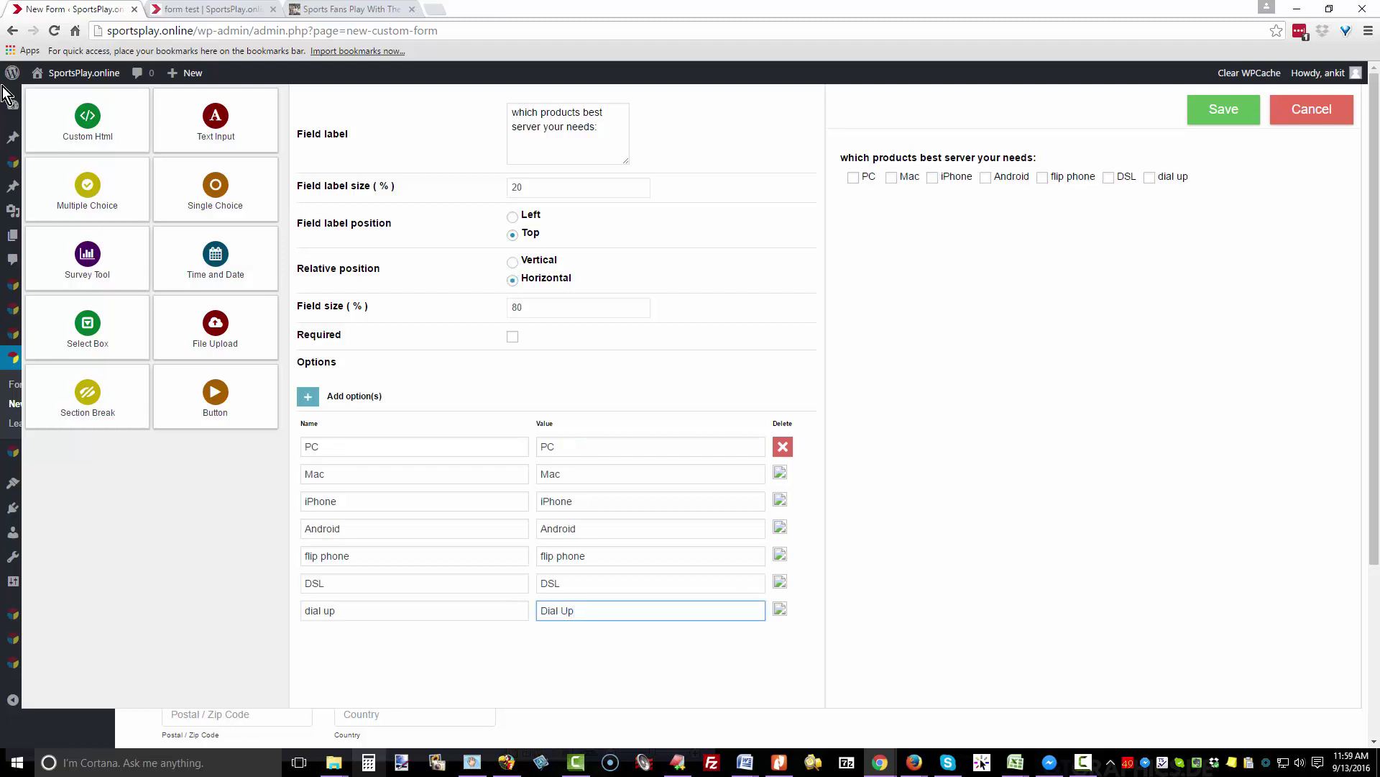
key(Tab)
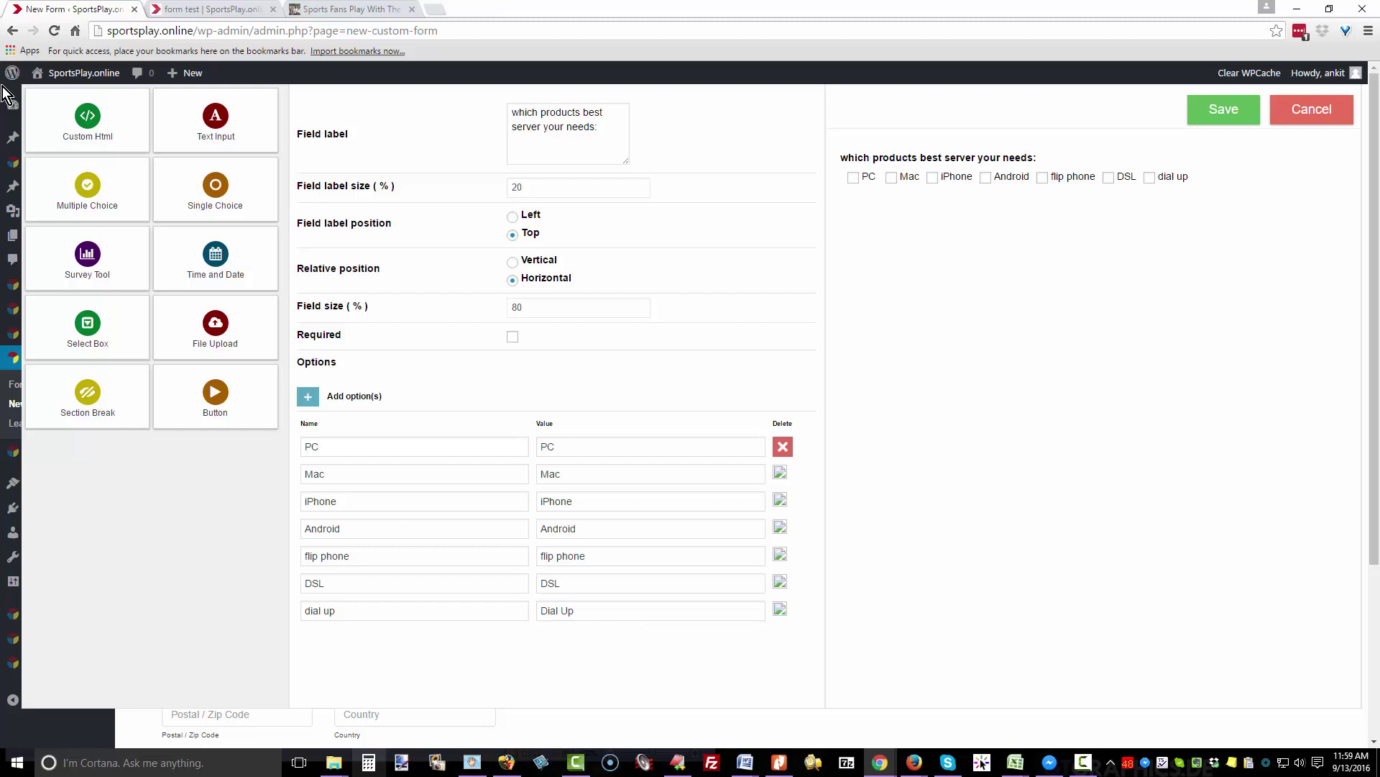
key(Return)
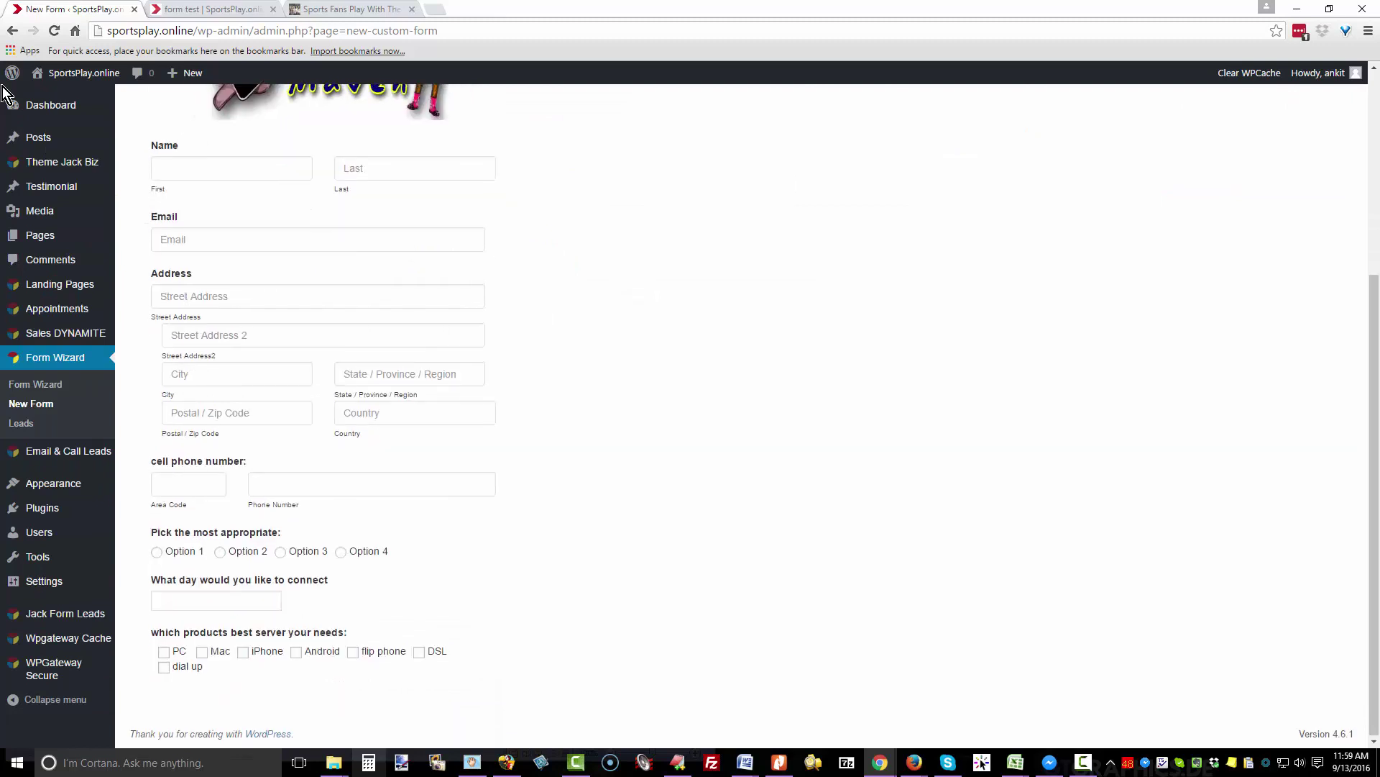
Step: Add a required Star Rating survey field to the form with its label on top
scroll(3, 86, up, 5)
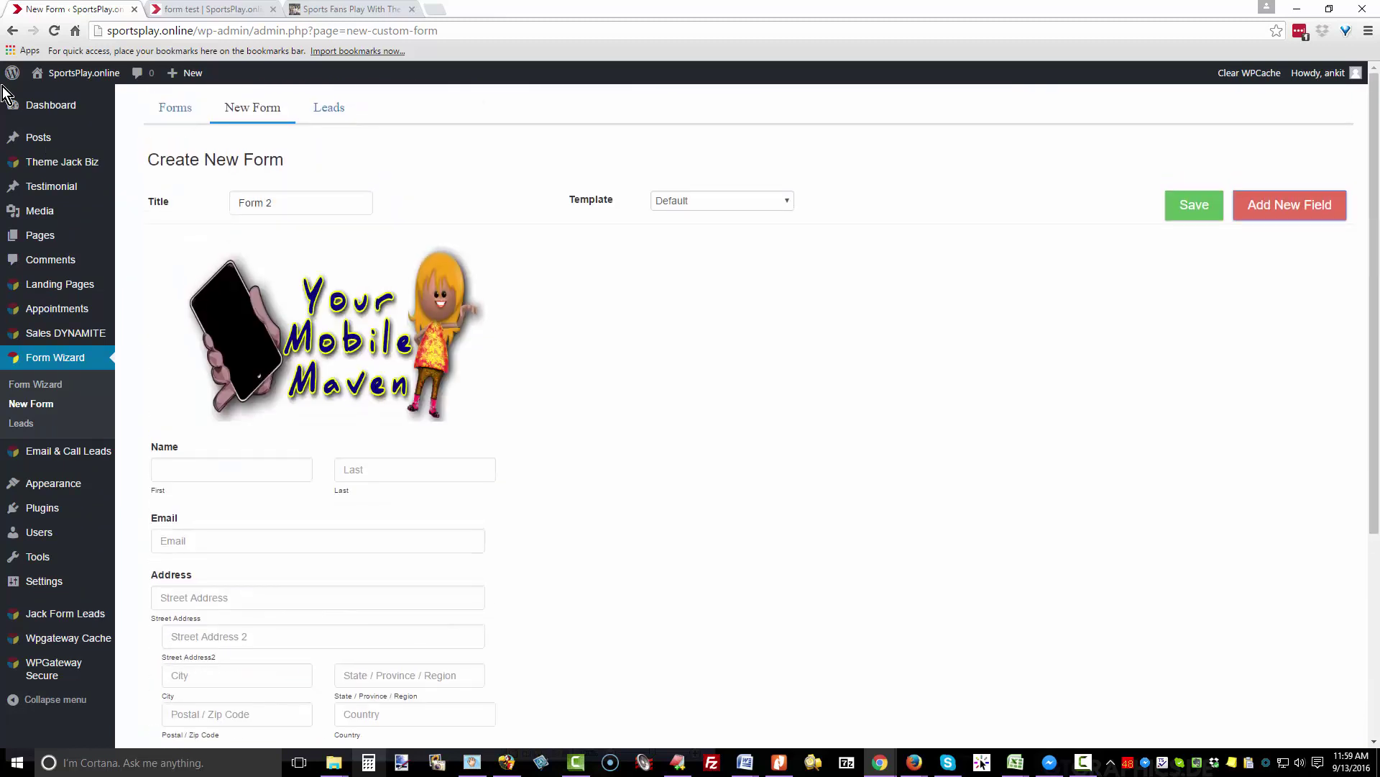
click(1290, 206)
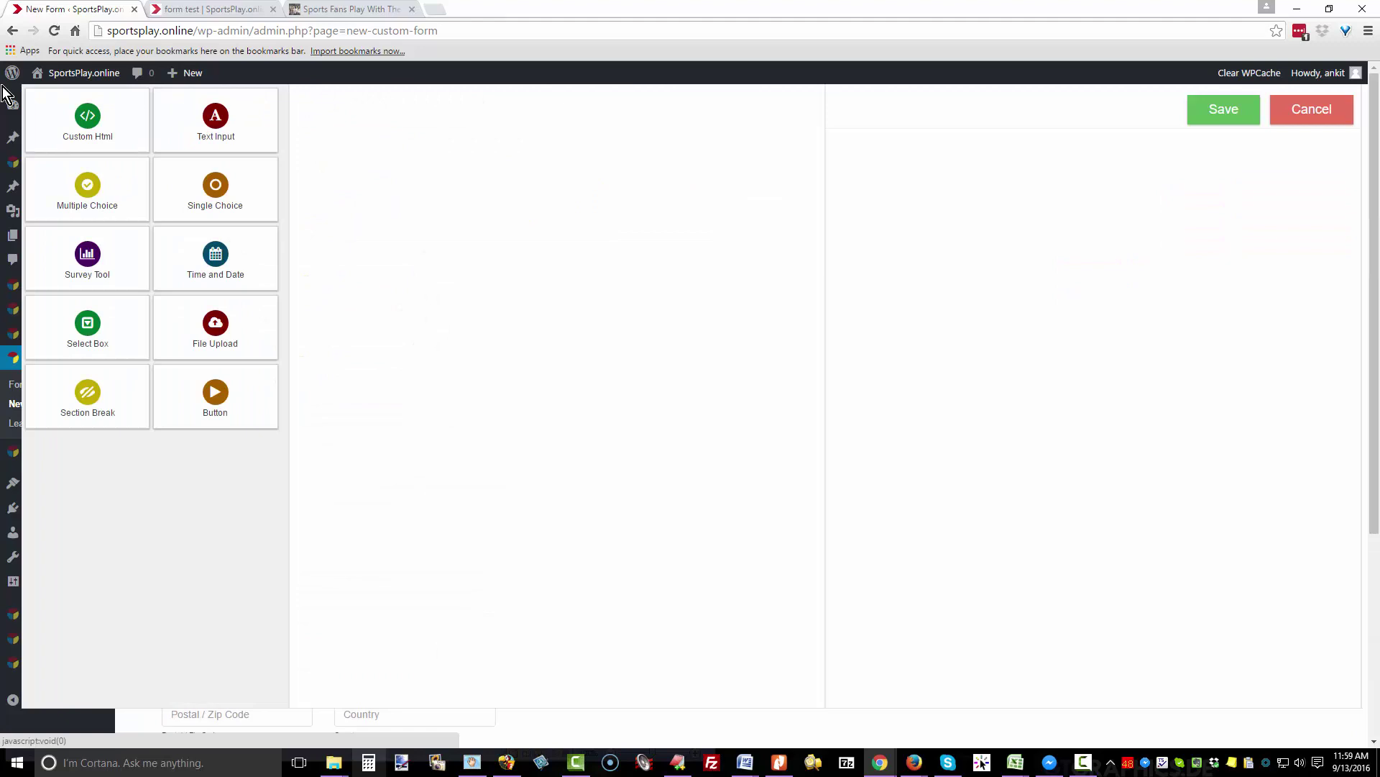
click(87, 260)
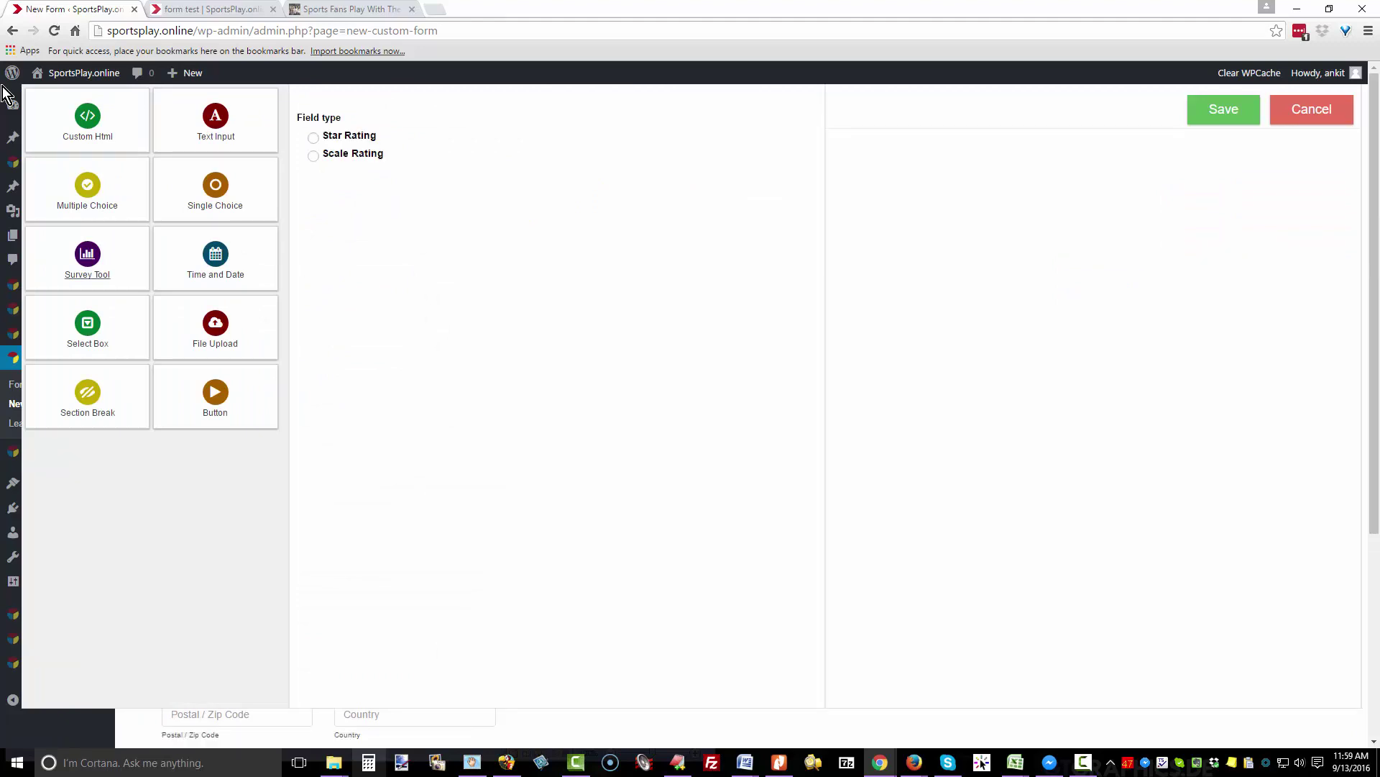
click(314, 138)
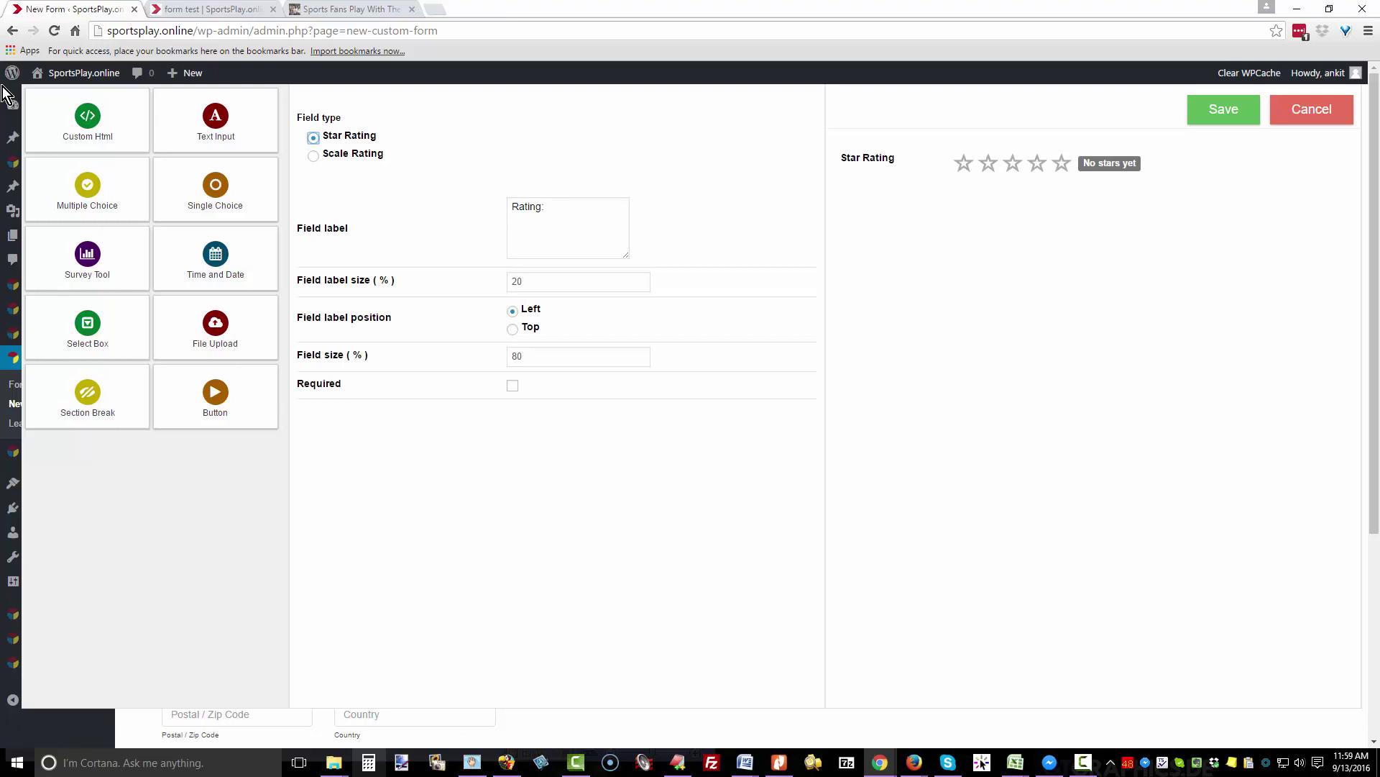
key(Tab)
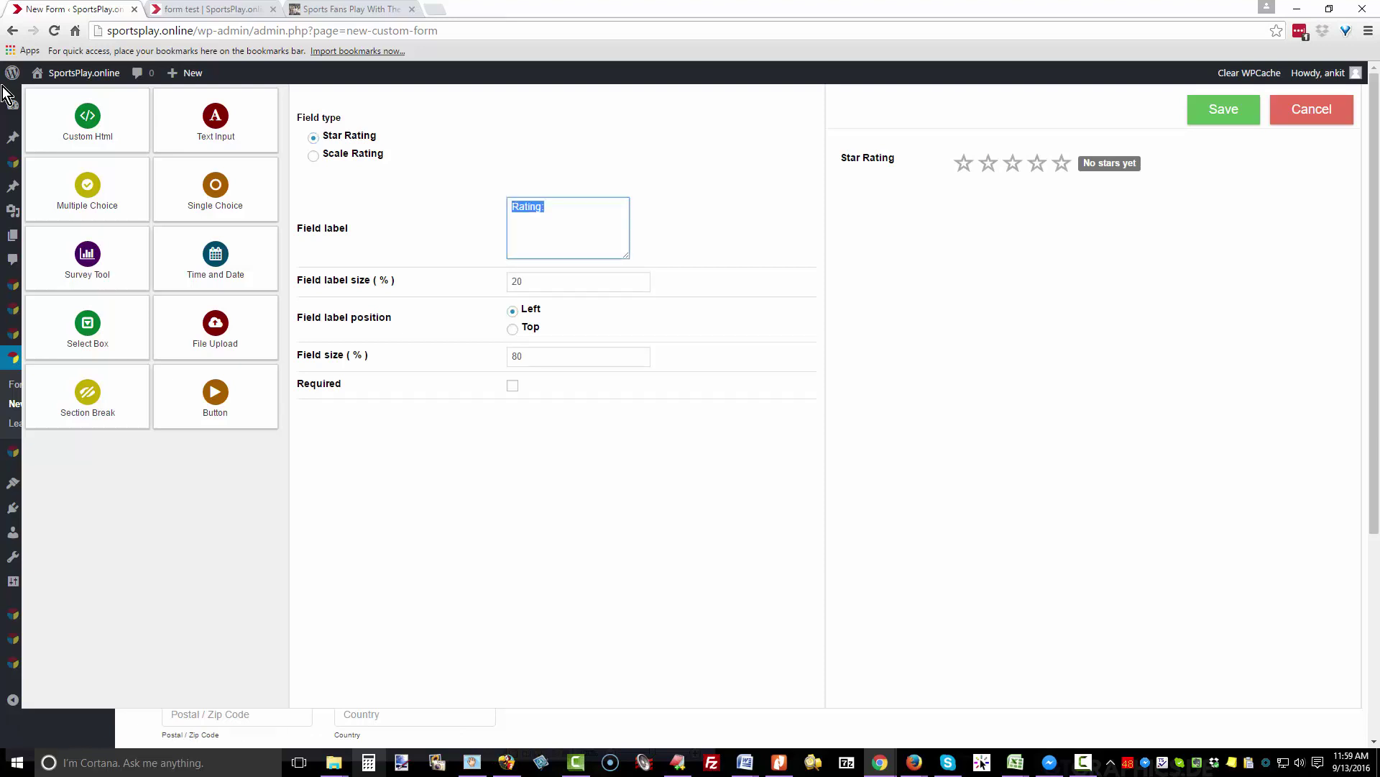
click(513, 329)
key(space)
key(Tab)
key(space)
key(Tab)
key(Return)
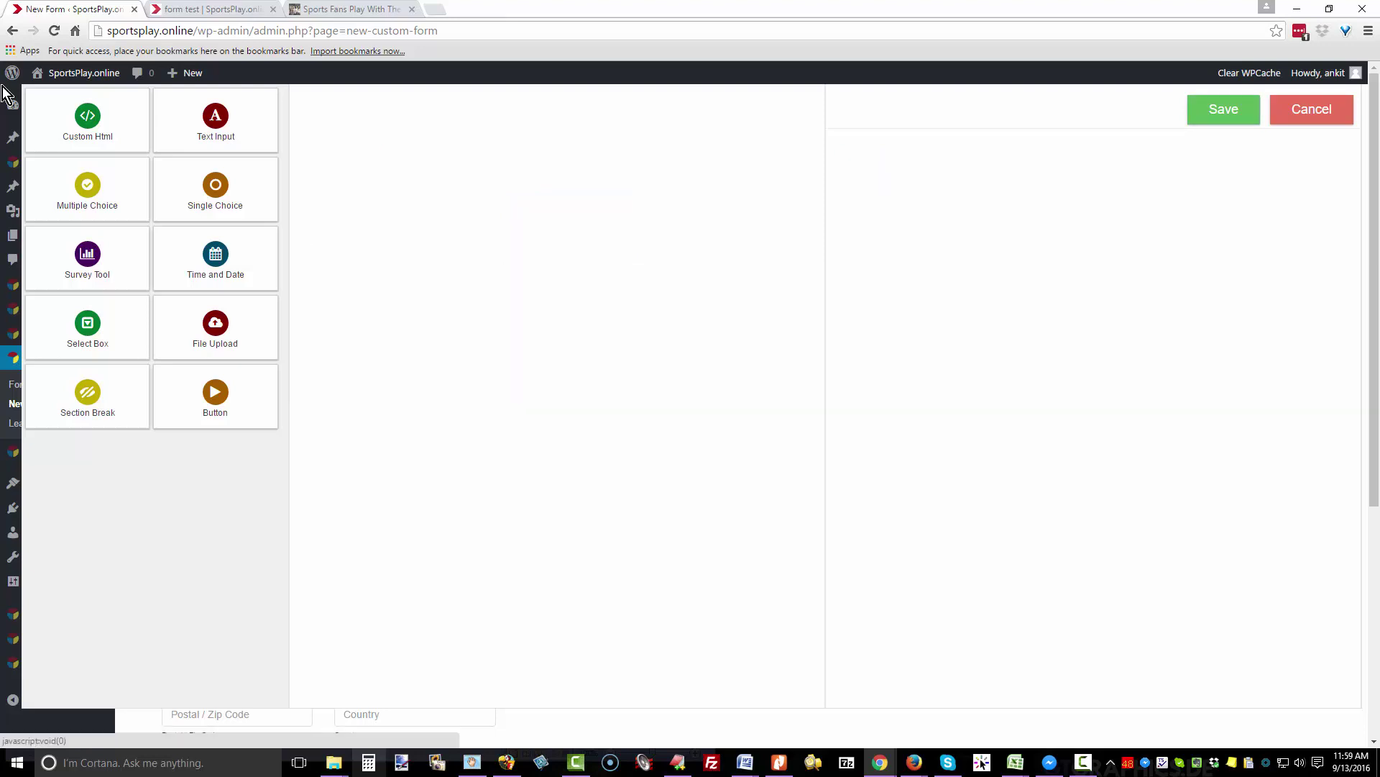
Step: Start a Text area field with a top label reading "Considering your last interaction with this business, what do you want them to know?"
key(Return)
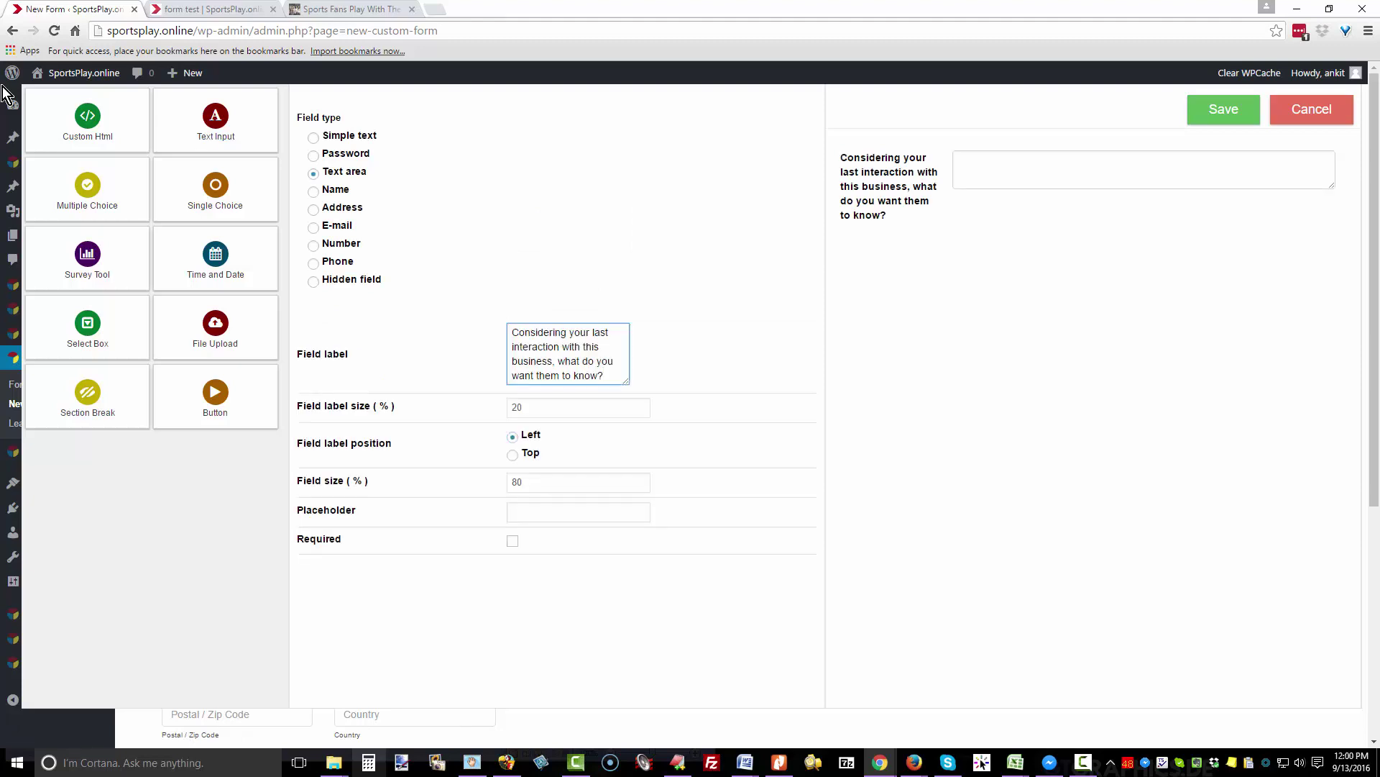
key(Tab)
key(Tab)
key(Tab)
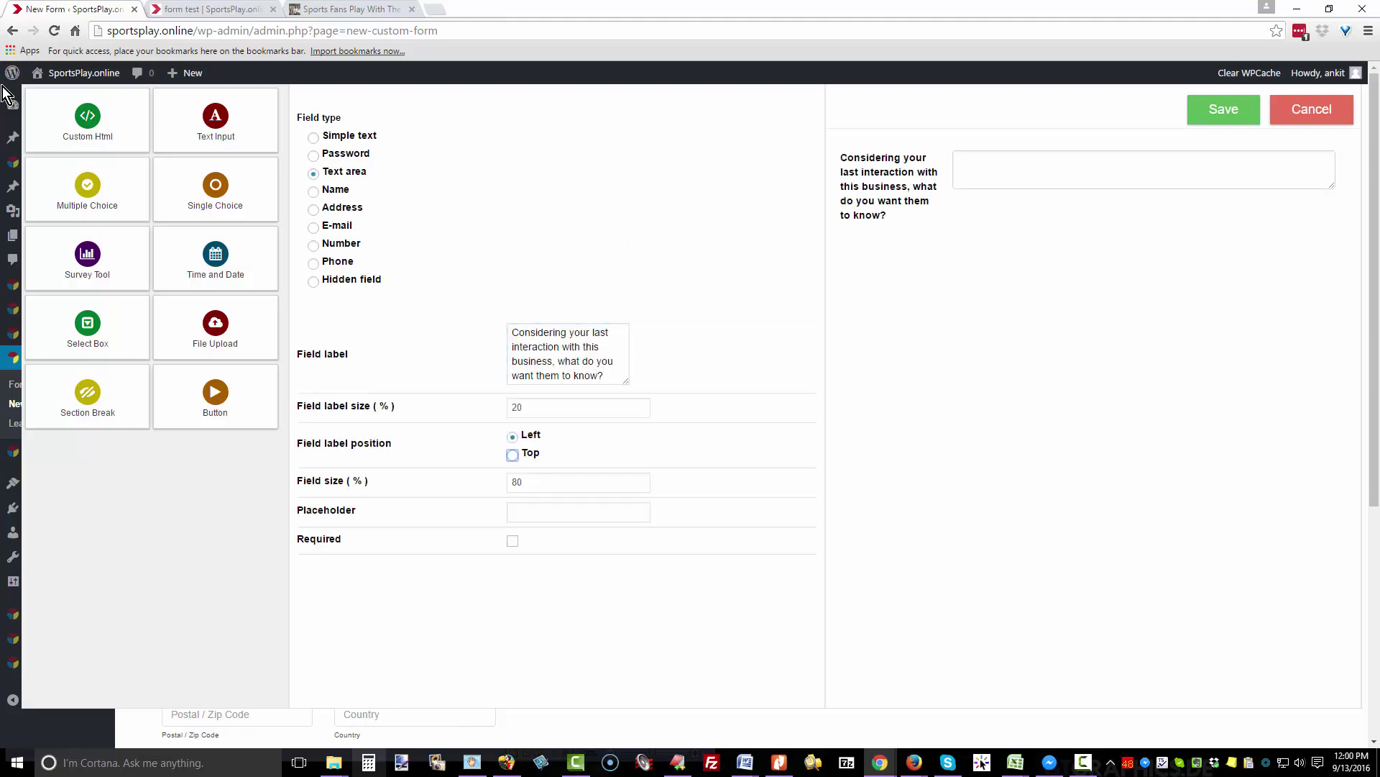
key(space)
Step: Set the text area's placeholder to "What do you want the business owner to know" and save the field
key(Tab)
key(Tab)
text(What do you want the business owner to know)
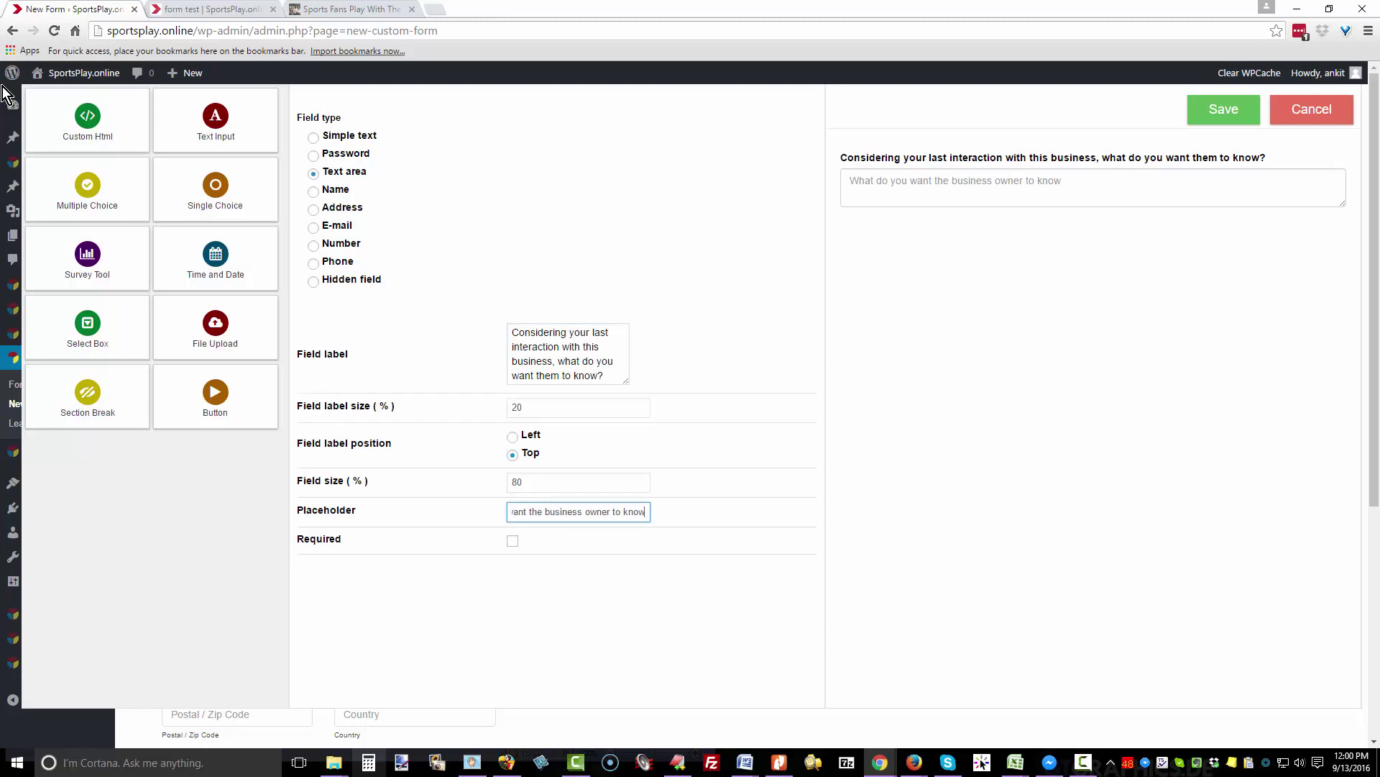
key(Tab)
key(Return)
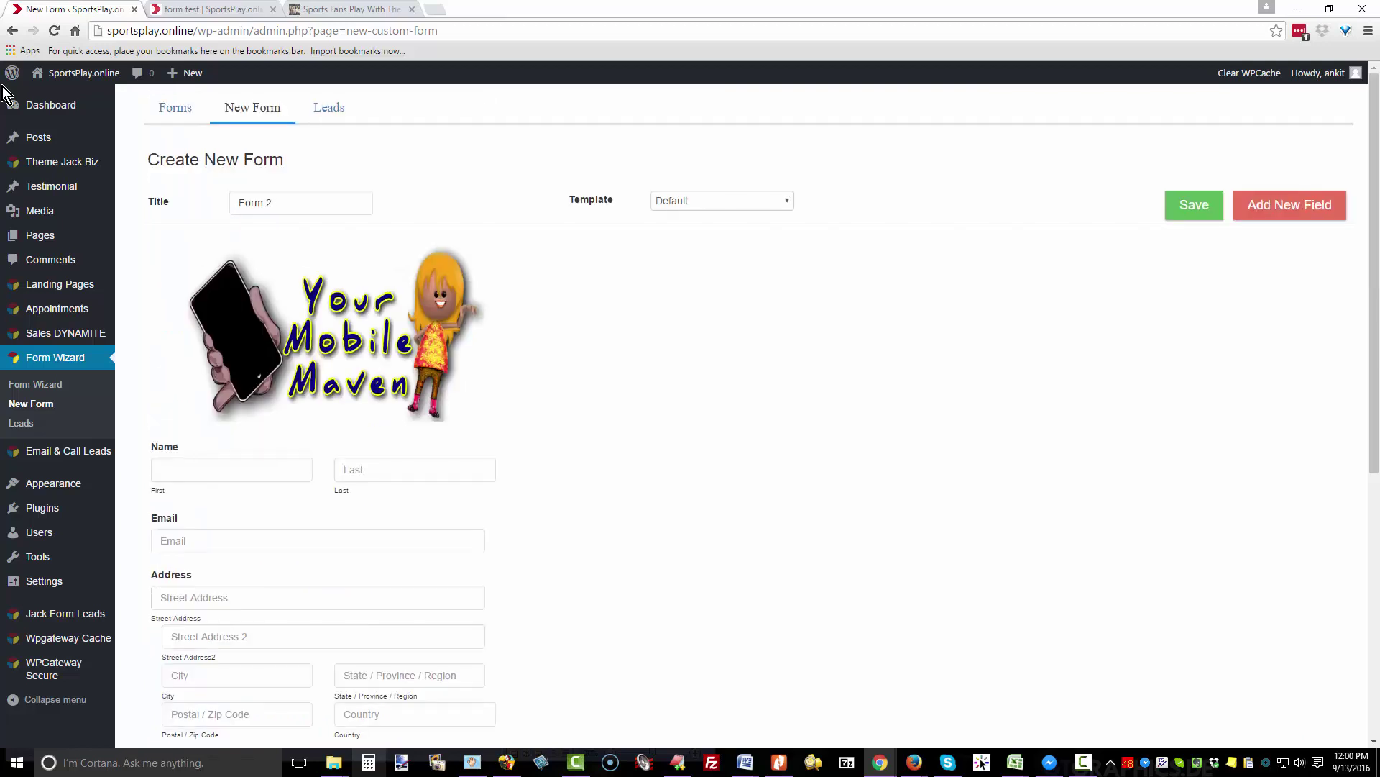
Step: Start a required select box field labelled "Which option do you prefer?" with its label on top
click(1290, 205)
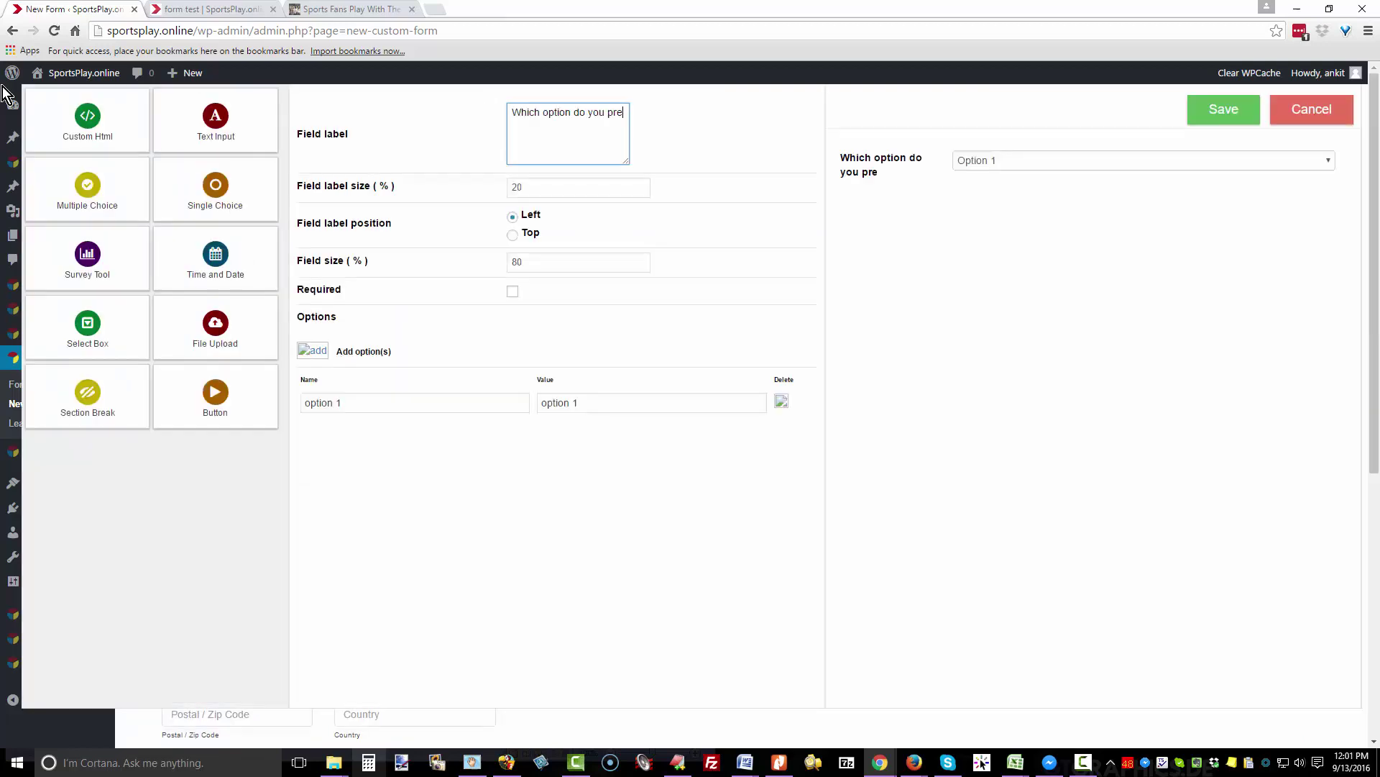
text(fer?)
click(513, 235)
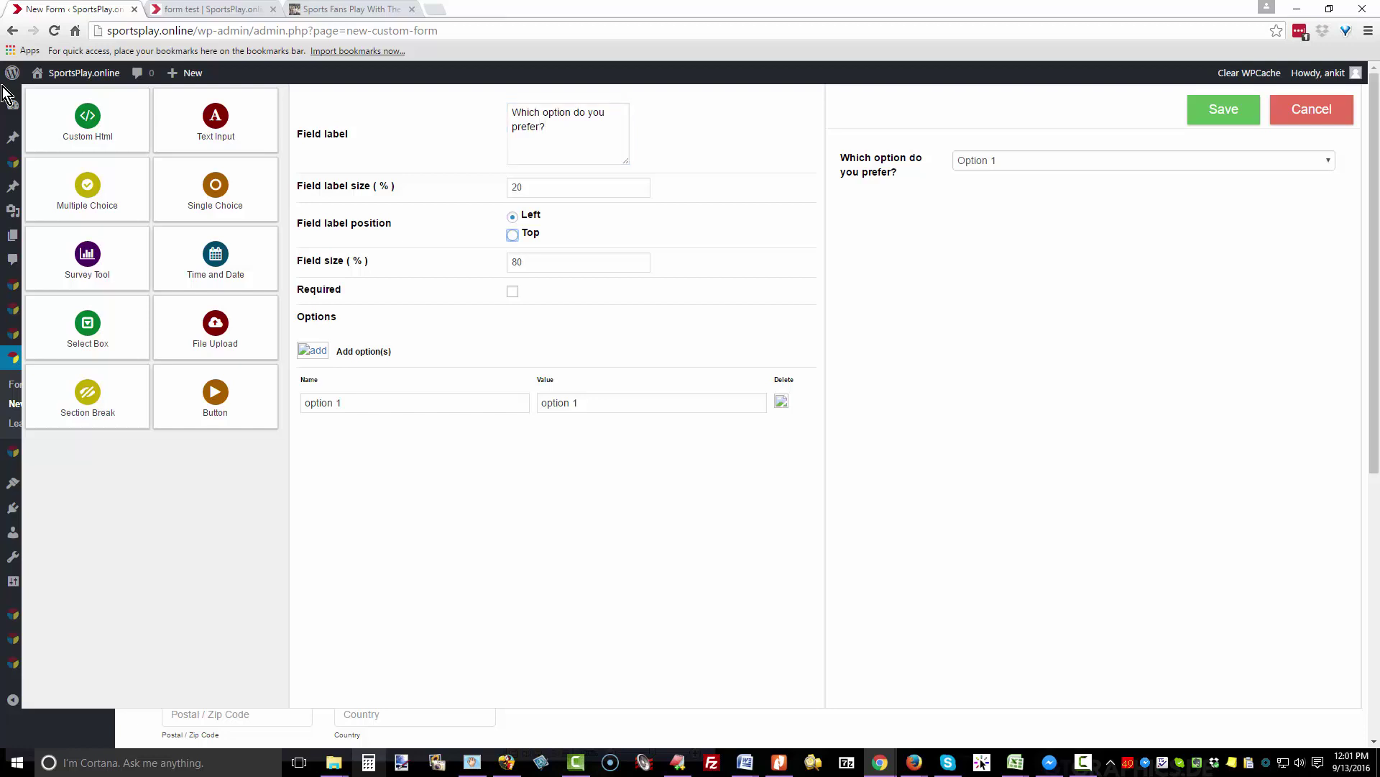
key(space)
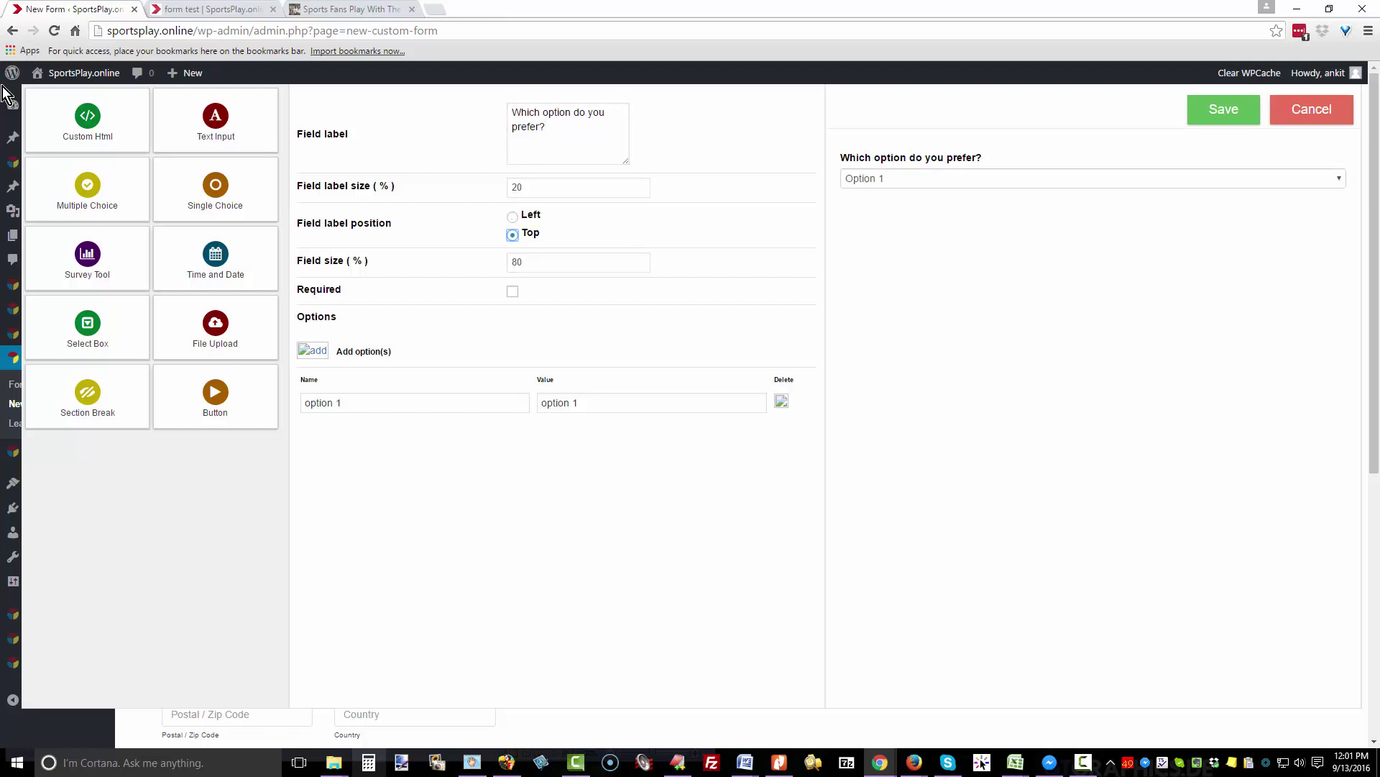
key(Tab)
key(space)
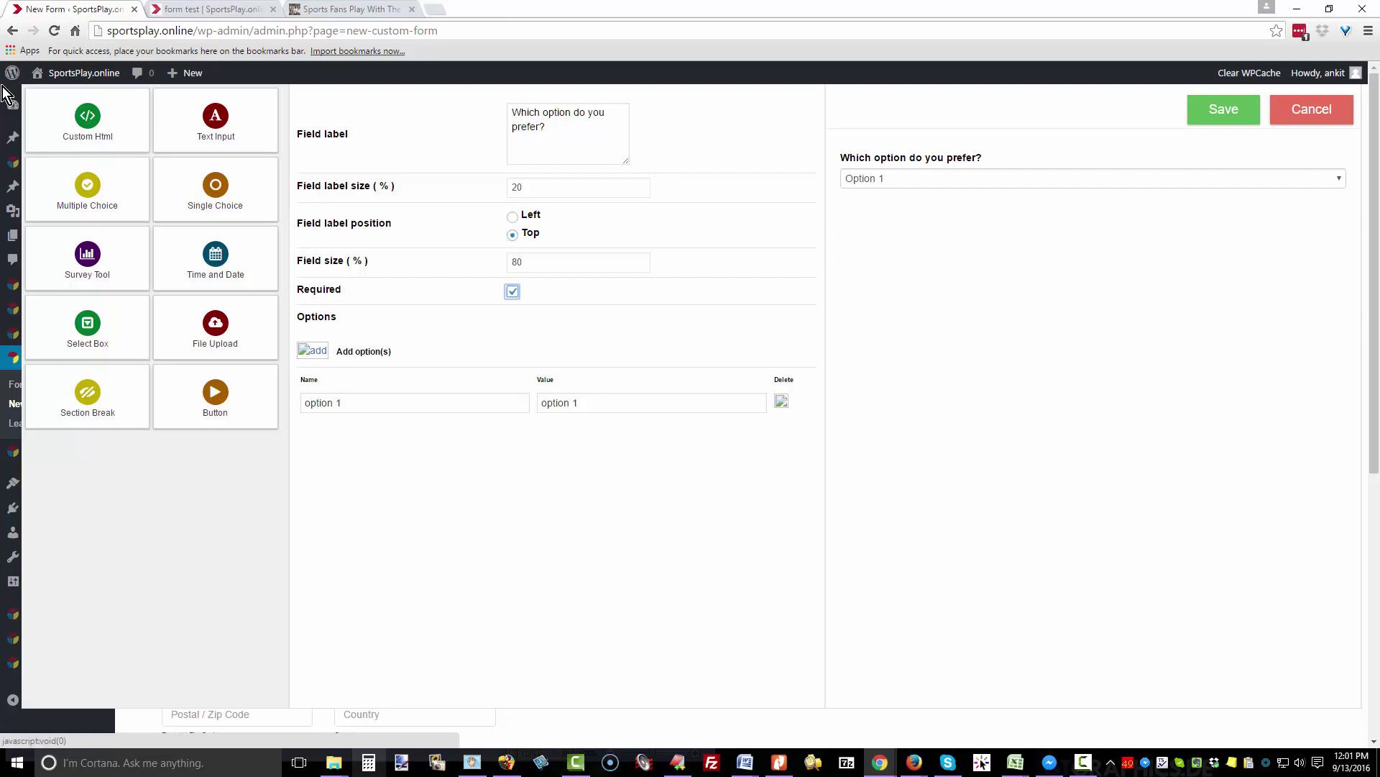
Step: Give the select box five options: PC, Mac, iPhone, Android and flip phone, with matching values
key(Tab)
key(Return)
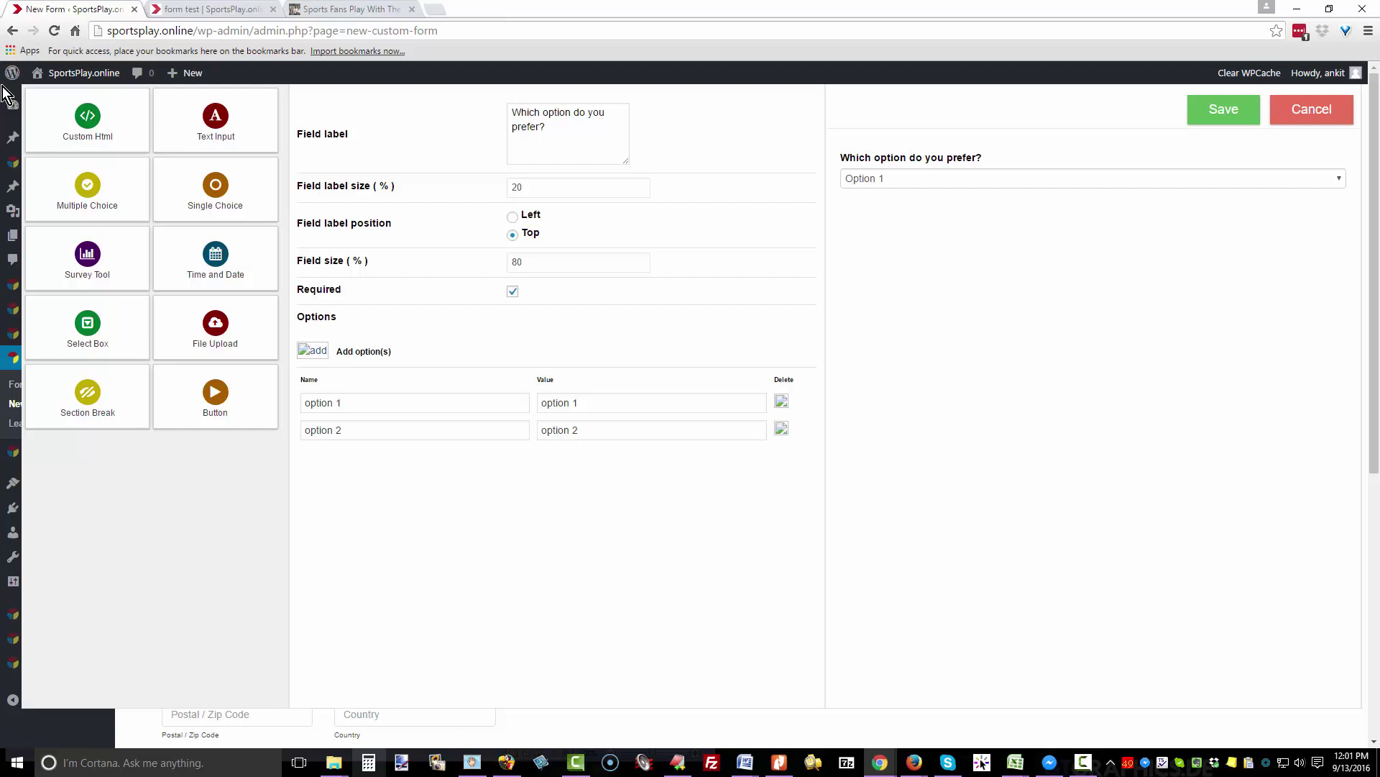
key(Return)
key(Return)
key(Return)
key(Tab)
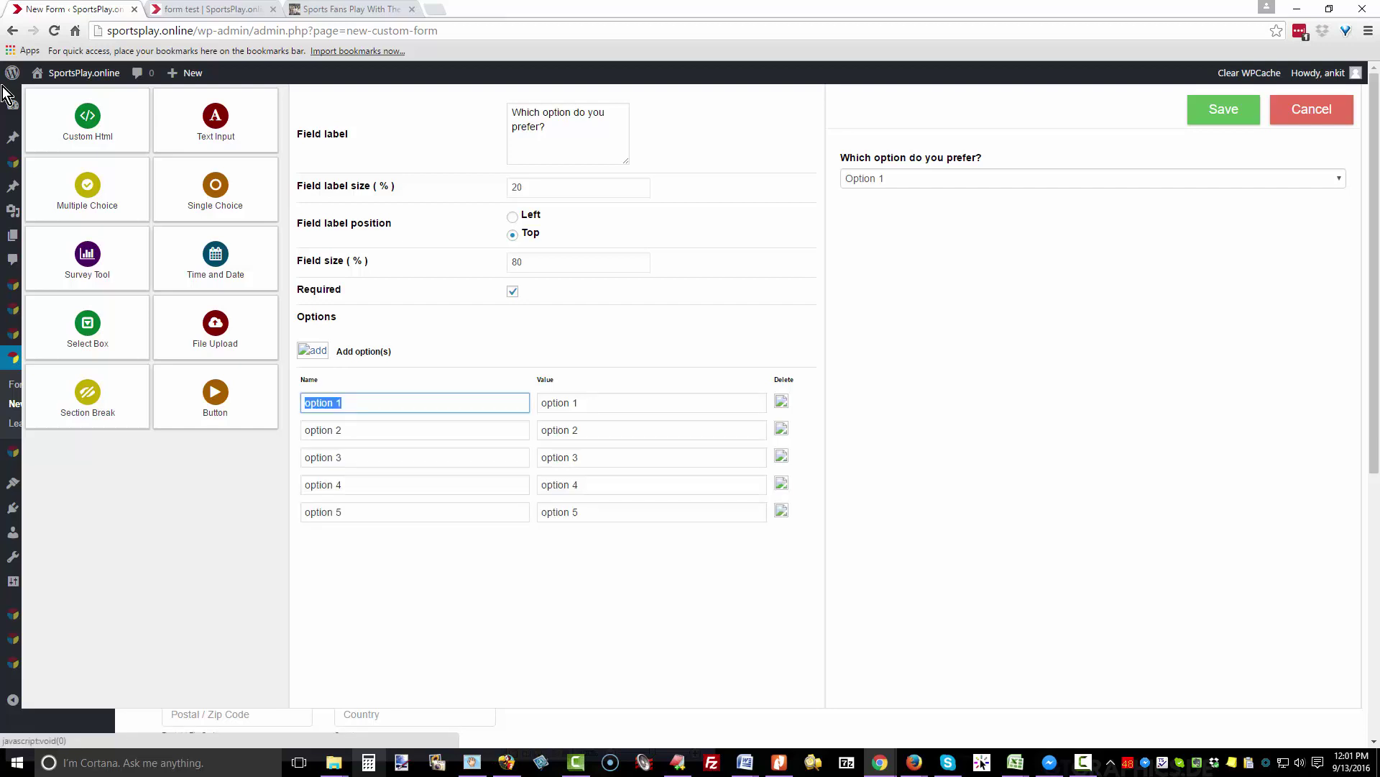
text(PC)
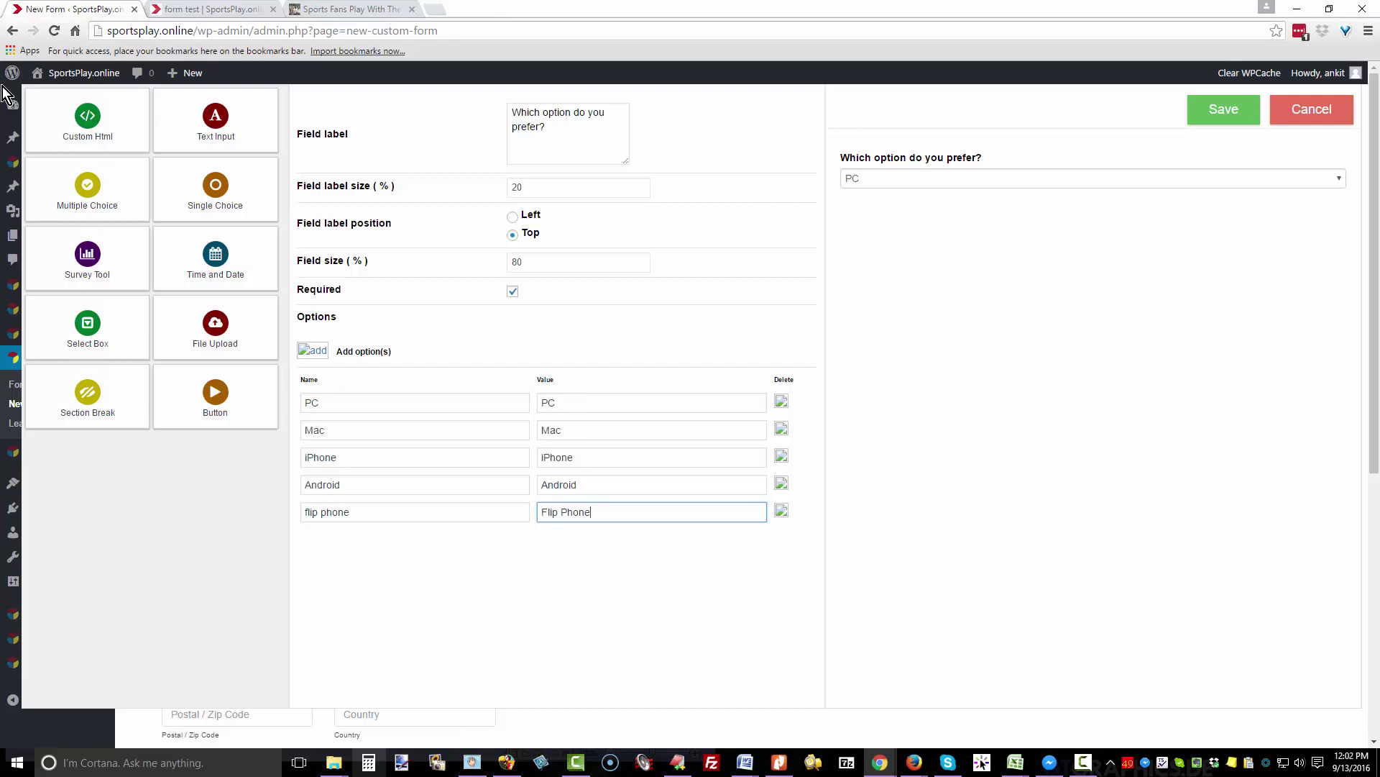
Step: Check the select box's option list in the preview and save the field to the form
click(1093, 178)
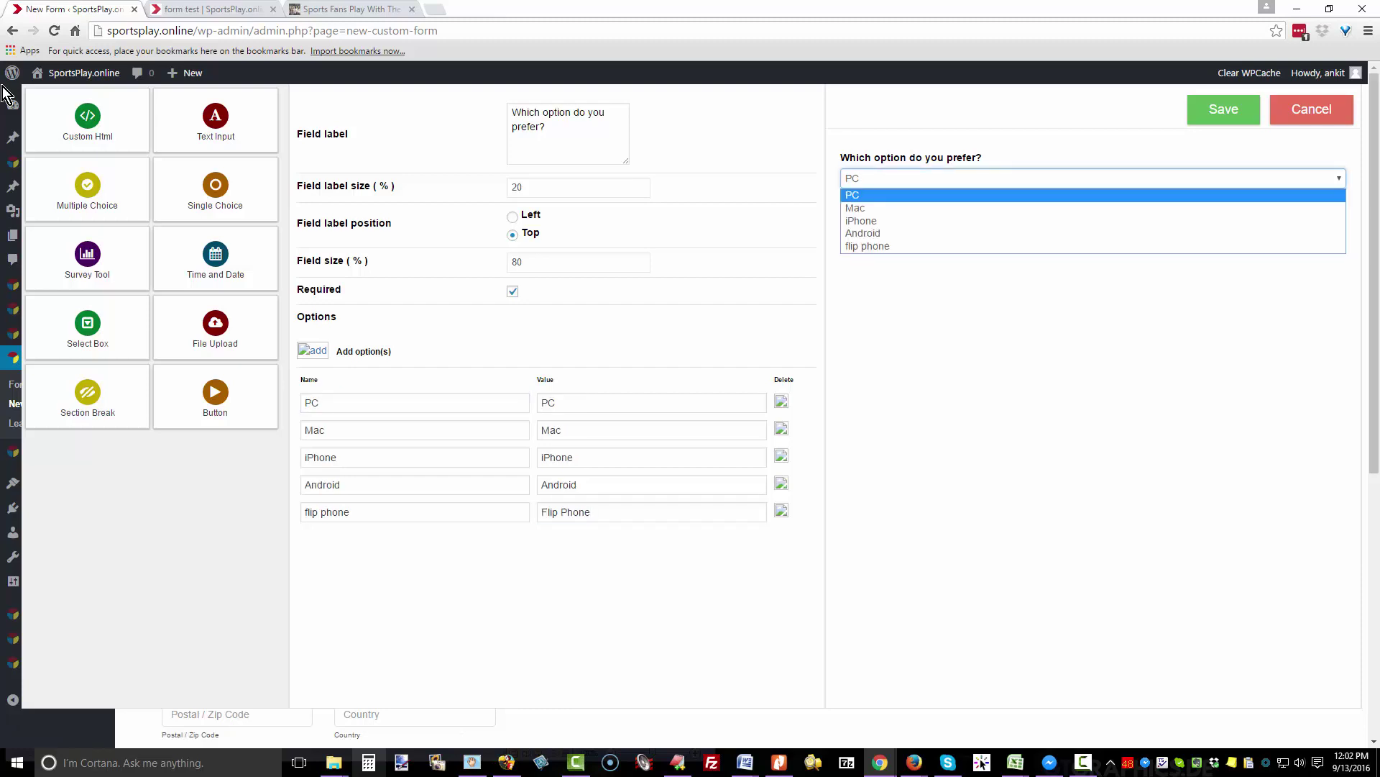
key(Down)
key(Down)
key(Down)
key(Down)
key(Home)
key(shift+Tab)
key(Return)
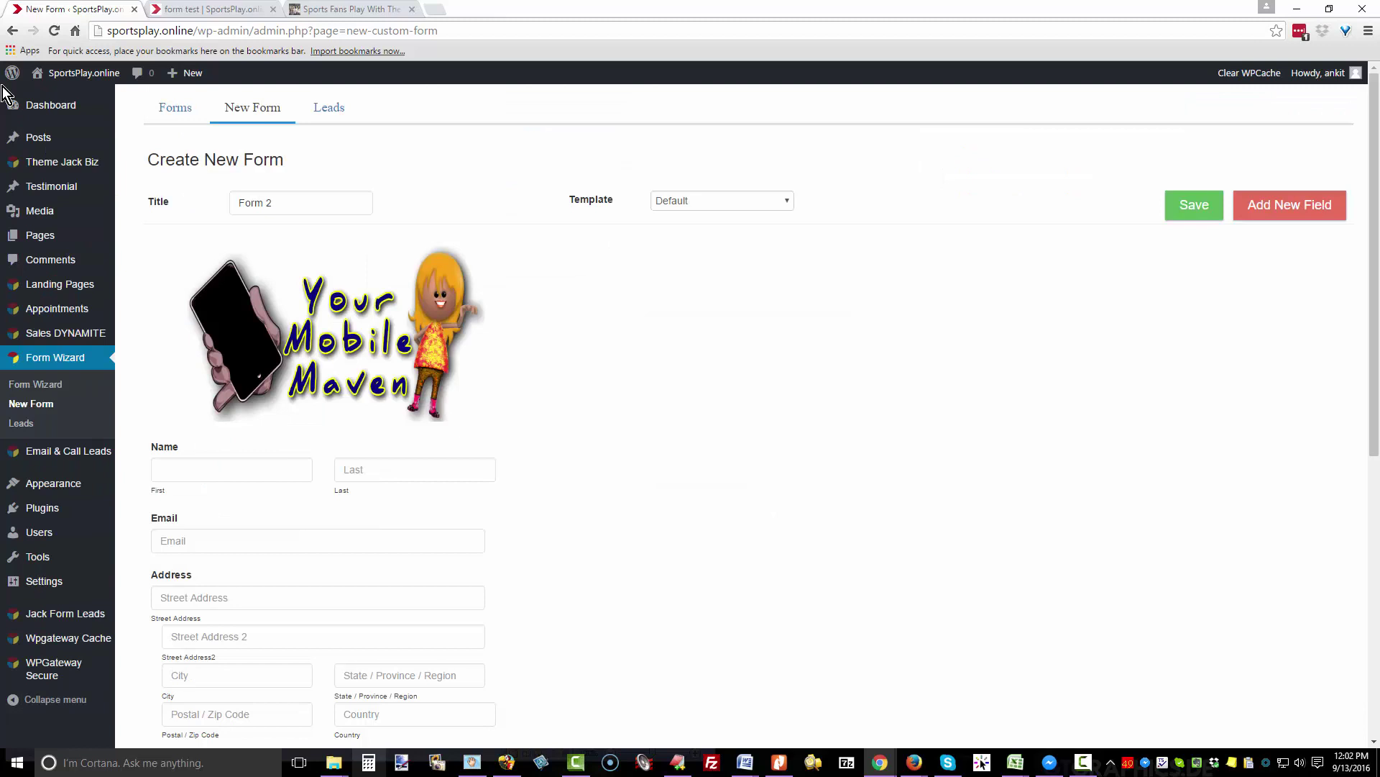
scroll(4, 94, down, 7)
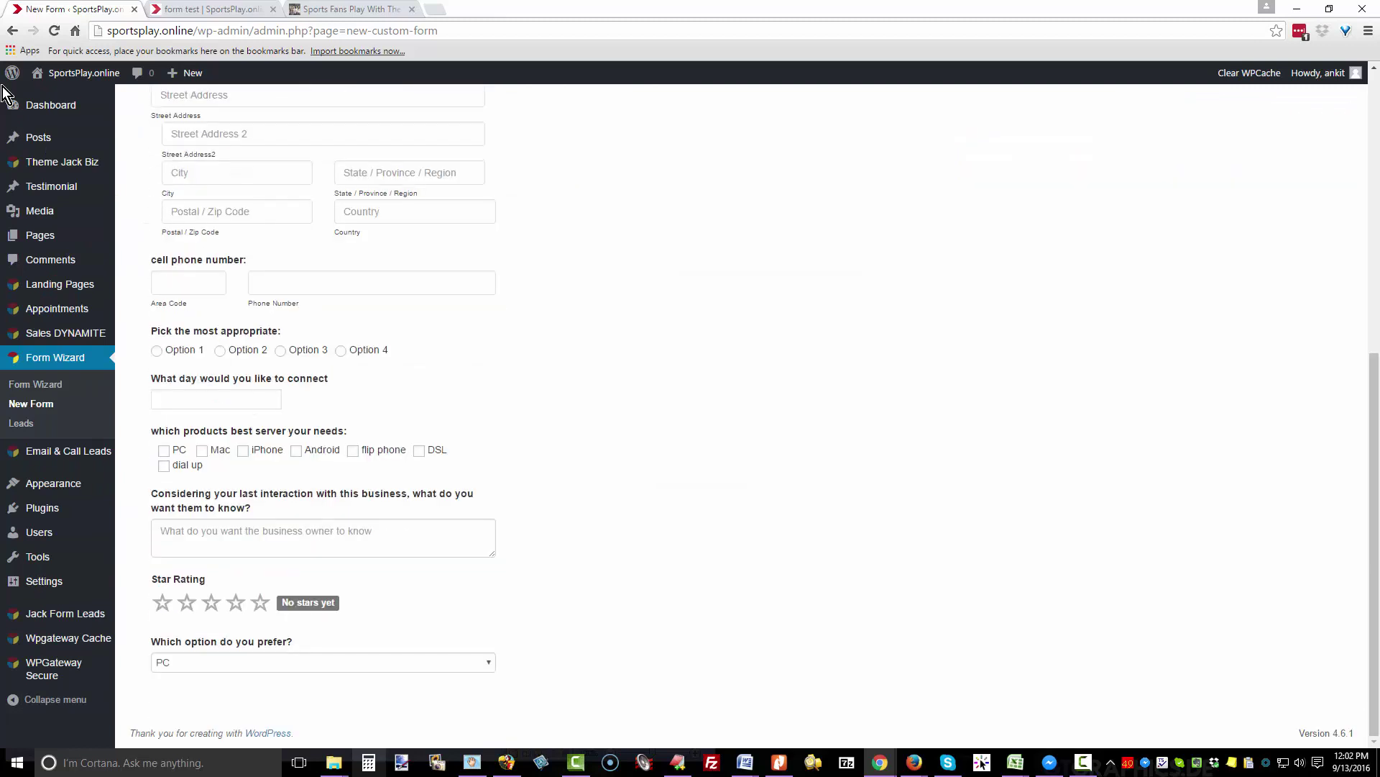
scroll(4, 94, up, 4)
scroll(3, 93, up, 3)
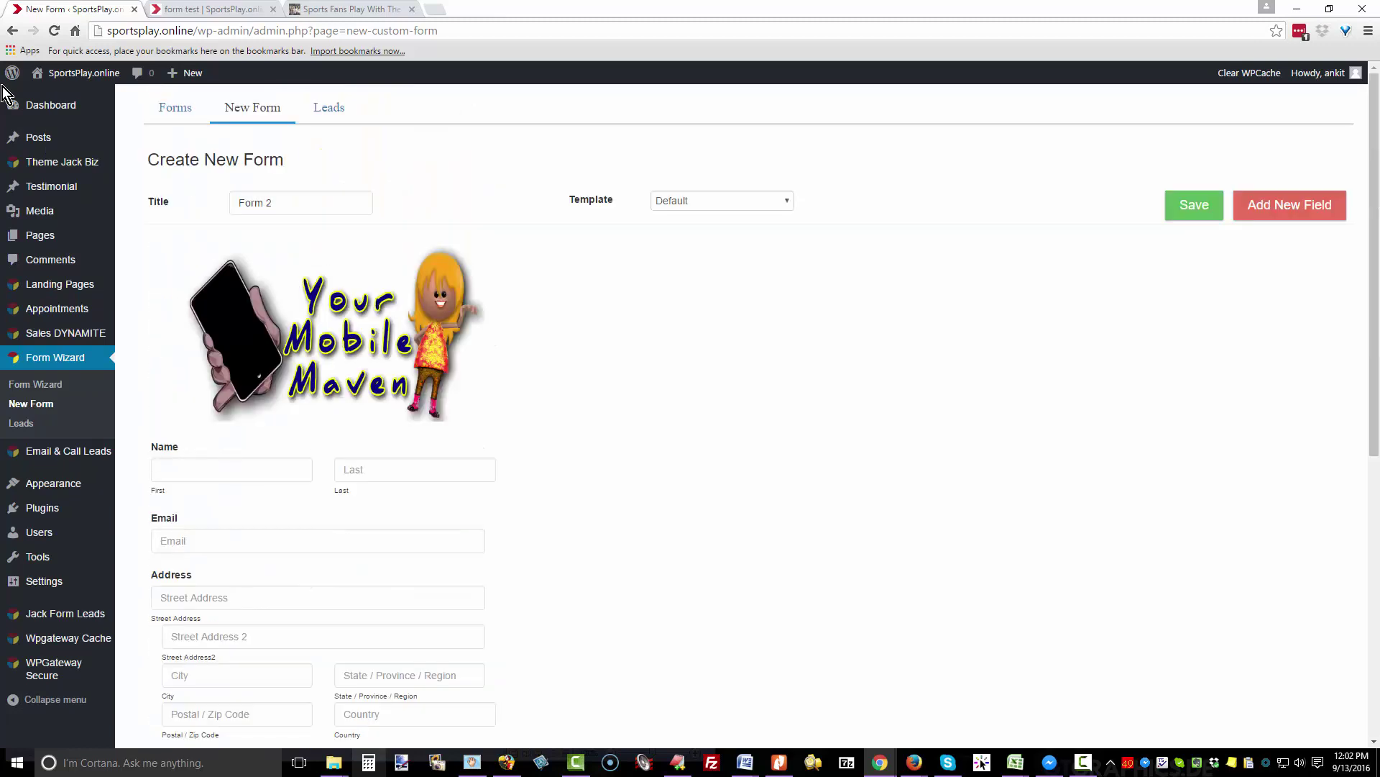
Step: Look over the form built so far, from the address fields down to the select box
key(Return)
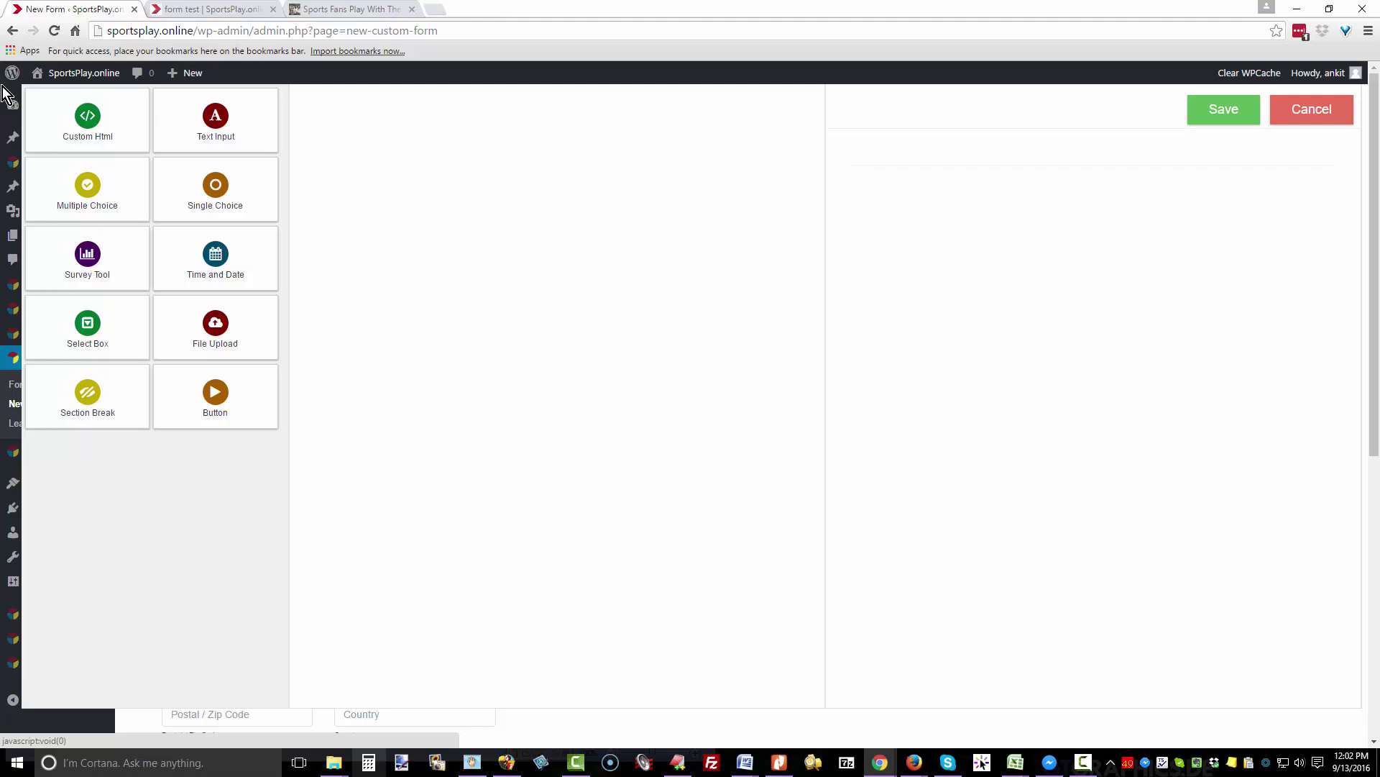
click(3, 93)
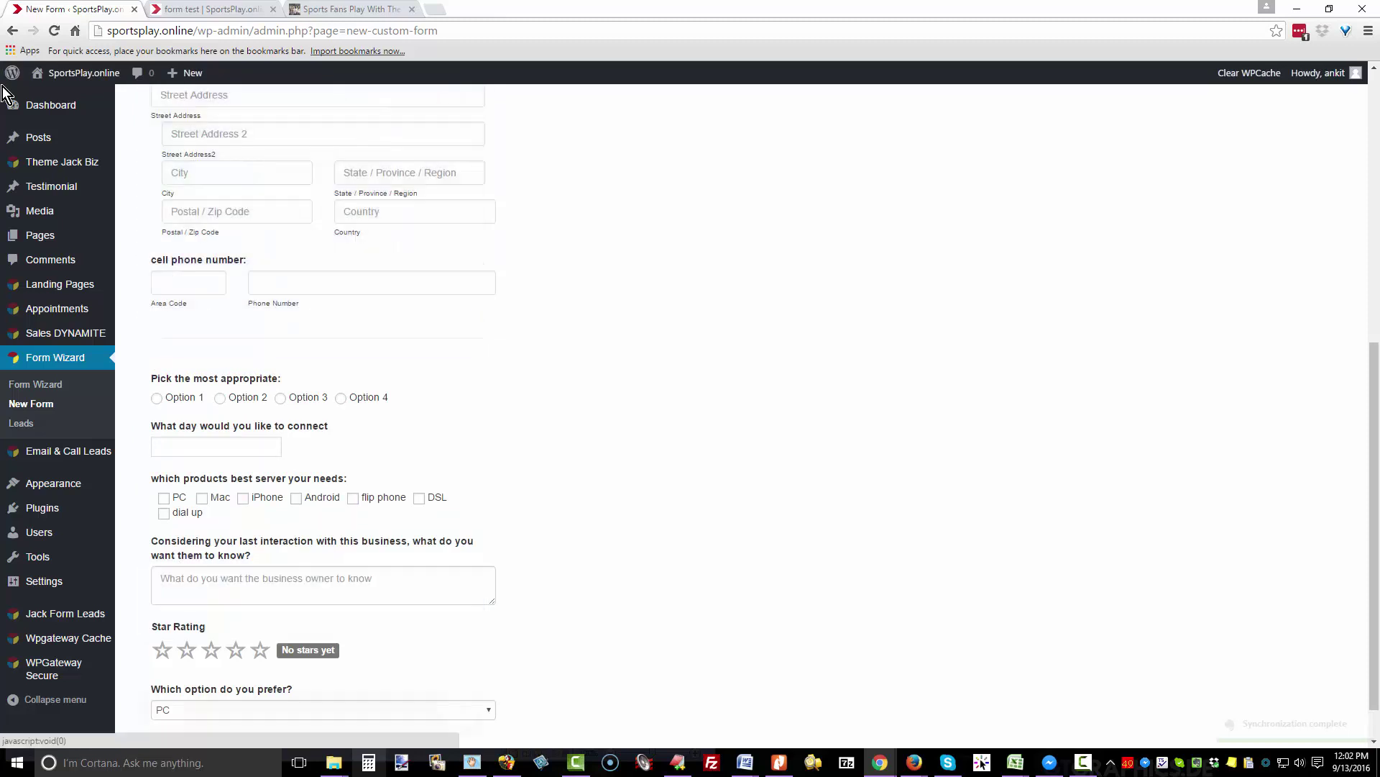
scroll(2, 84, down, 1)
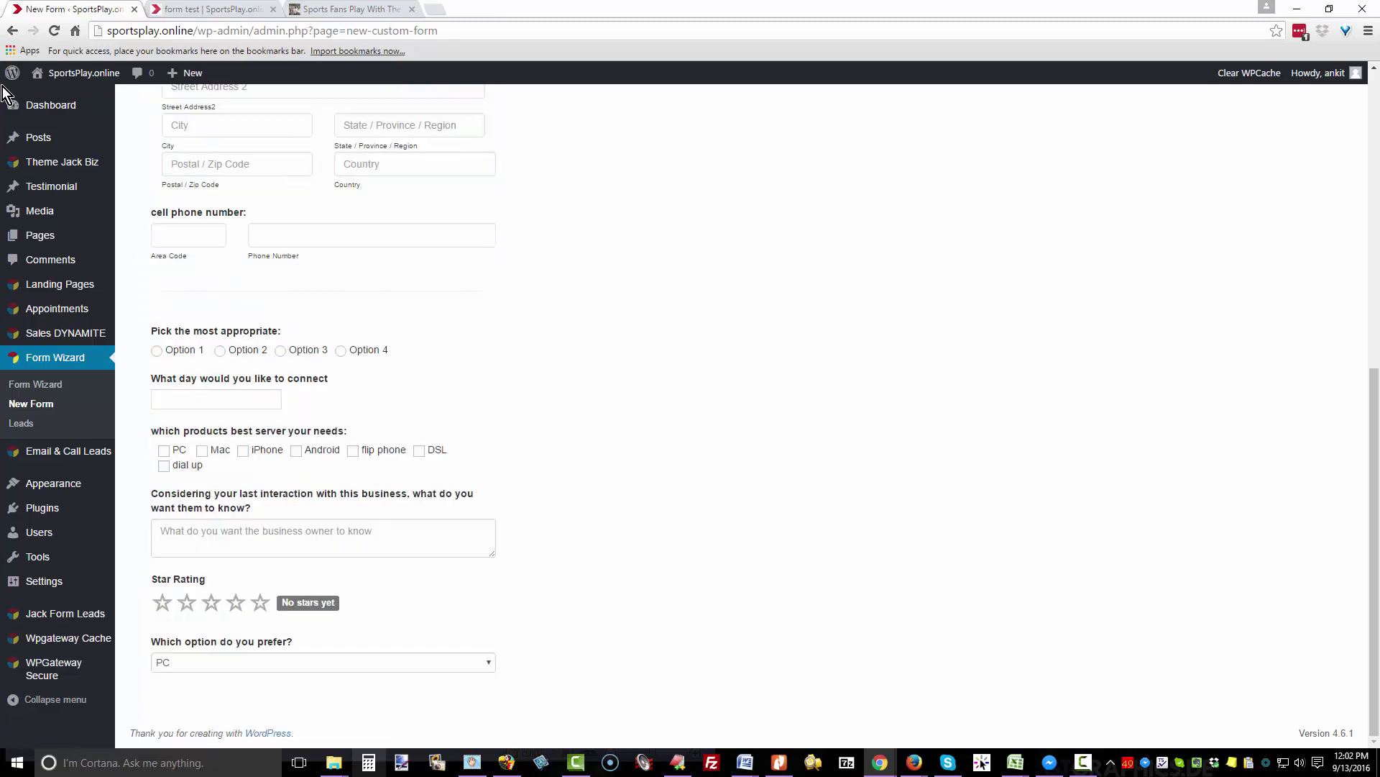
scroll(3, 94, up, 8)
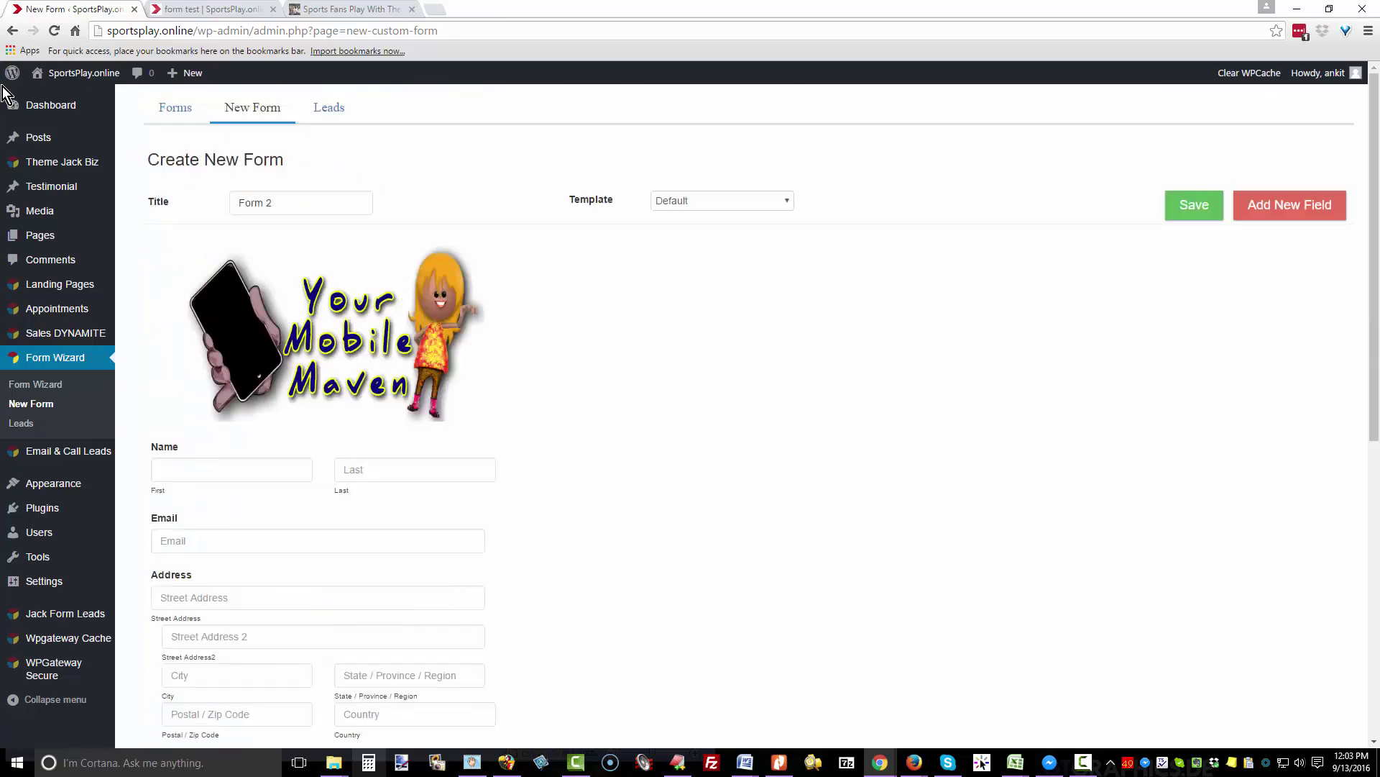
Step: Add a button field to the form, centred and with the reset button hidden
click(1290, 206)
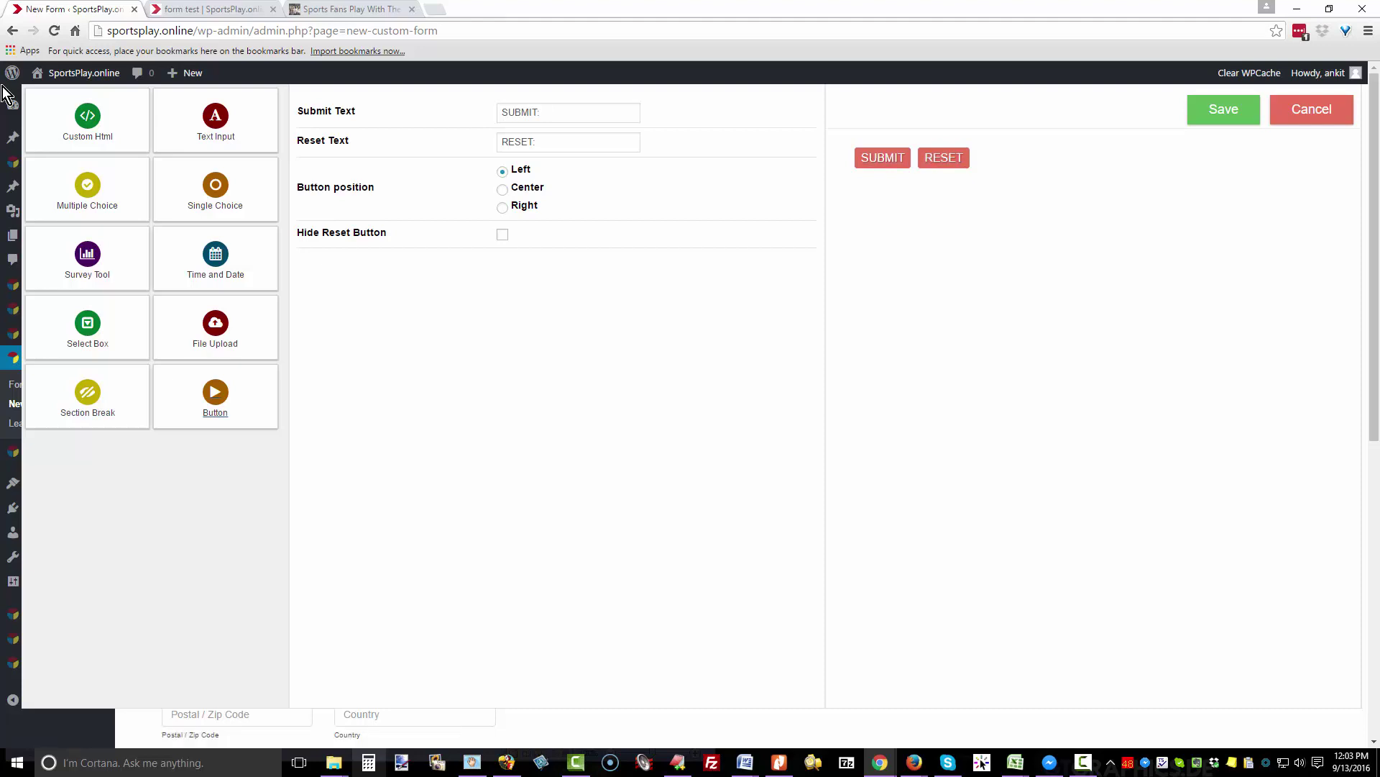
click(502, 189)
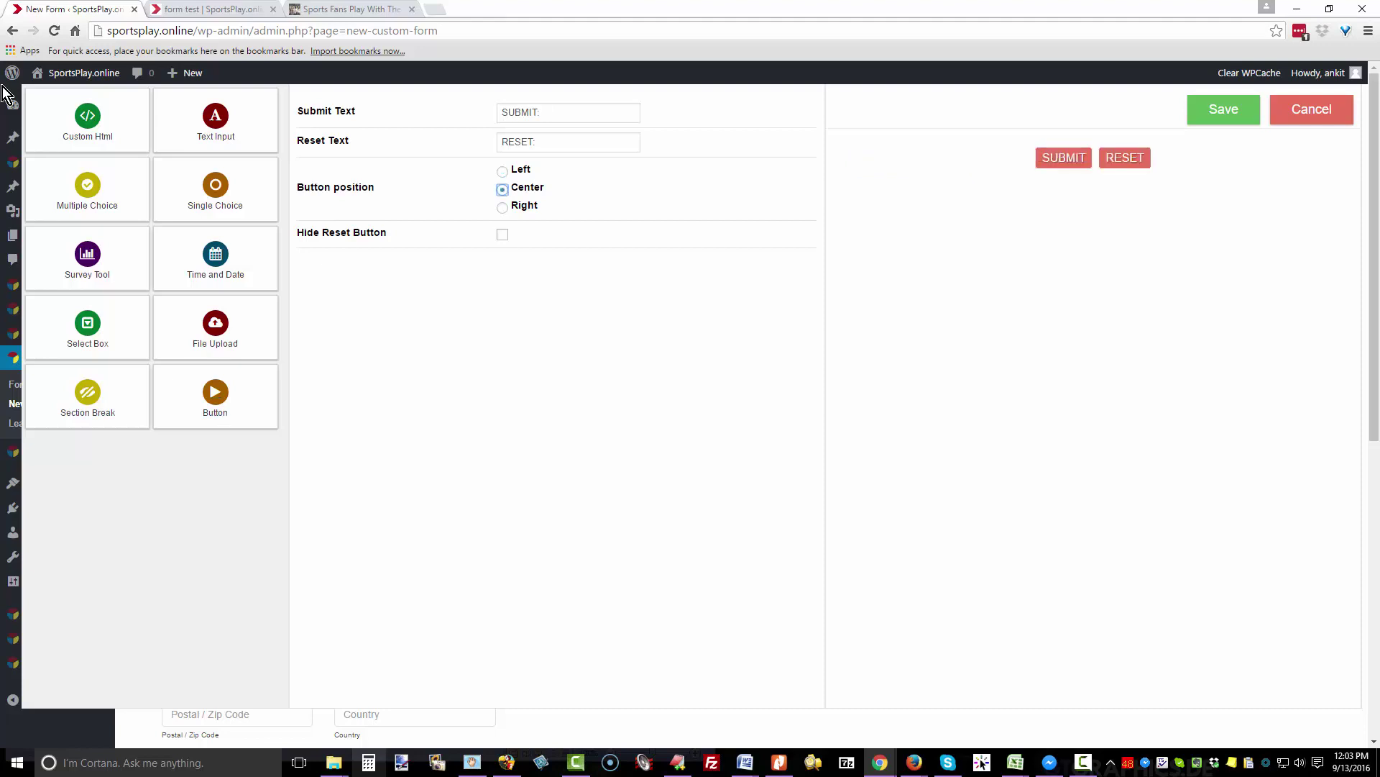
key(Tab)
key(space)
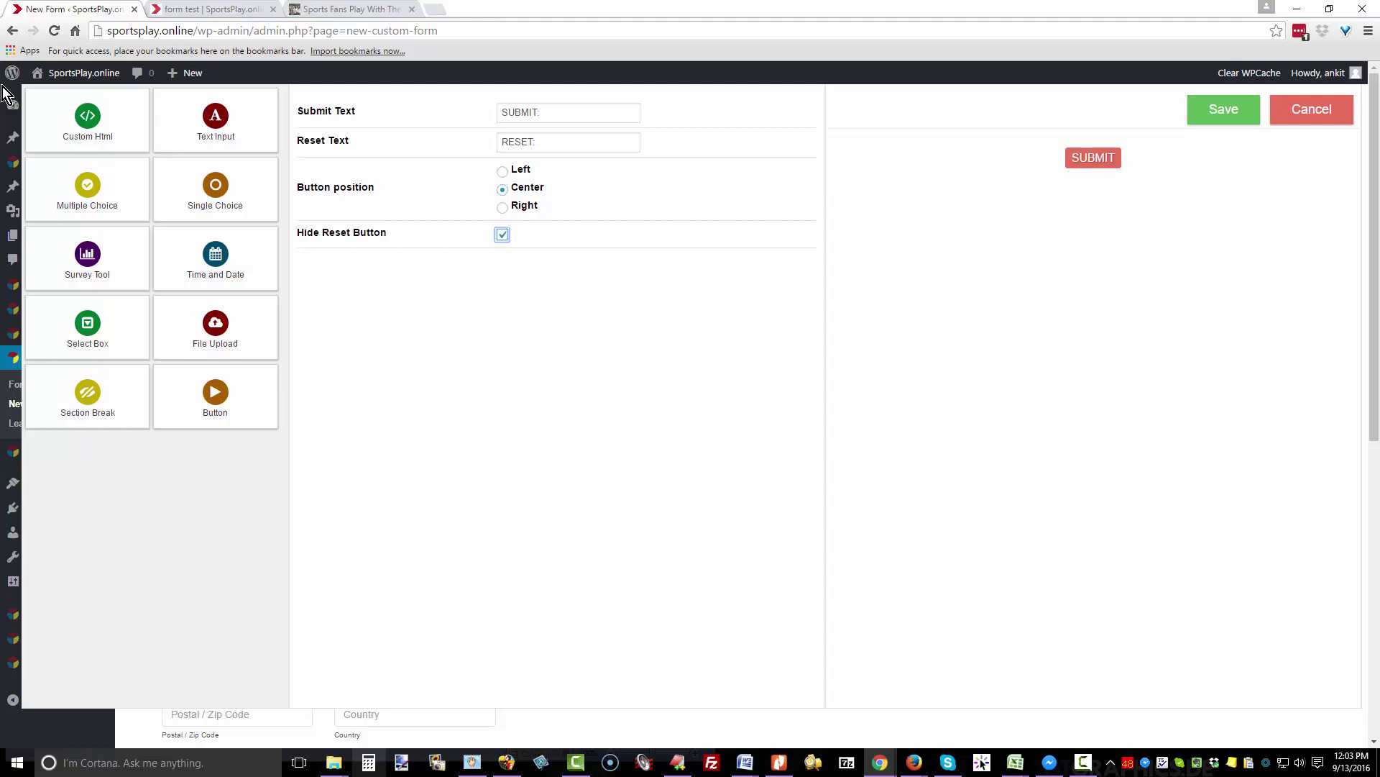
key(Tab)
key(Return)
Step: Check the submit button at the end of the form and save the whole form
scroll(5, 93, down, 3)
scroll(3, 93, down, 5)
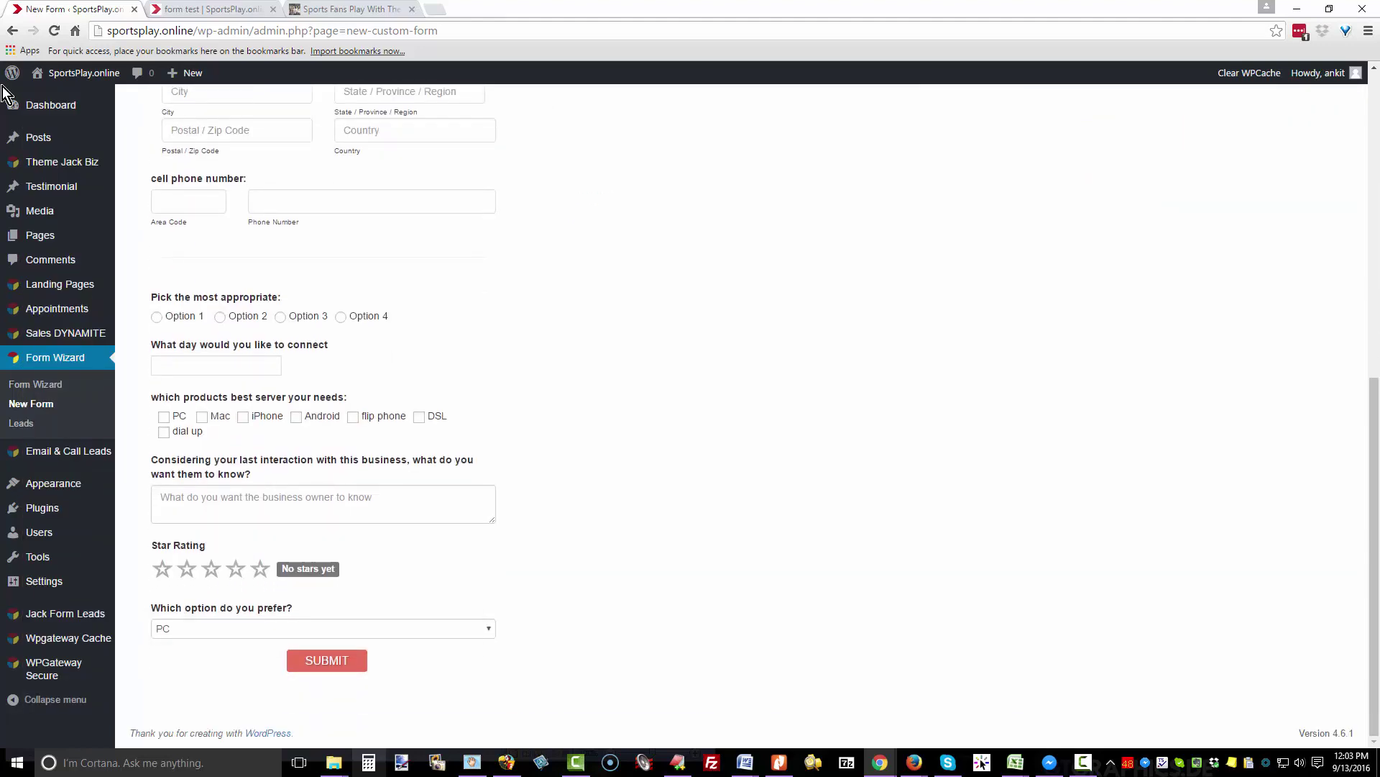
scroll(4, 93, up, 3)
scroll(3, 94, up, 6)
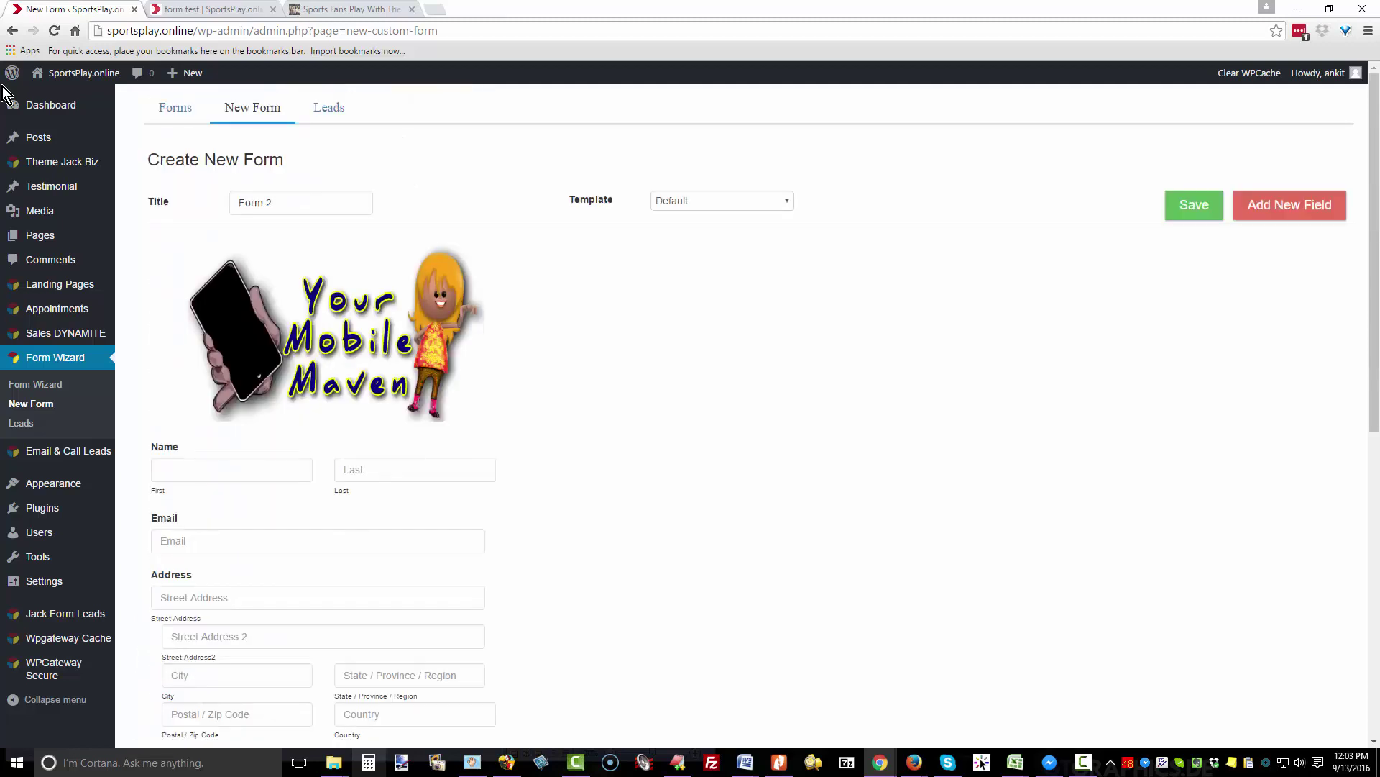
click(1194, 205)
key(Return)
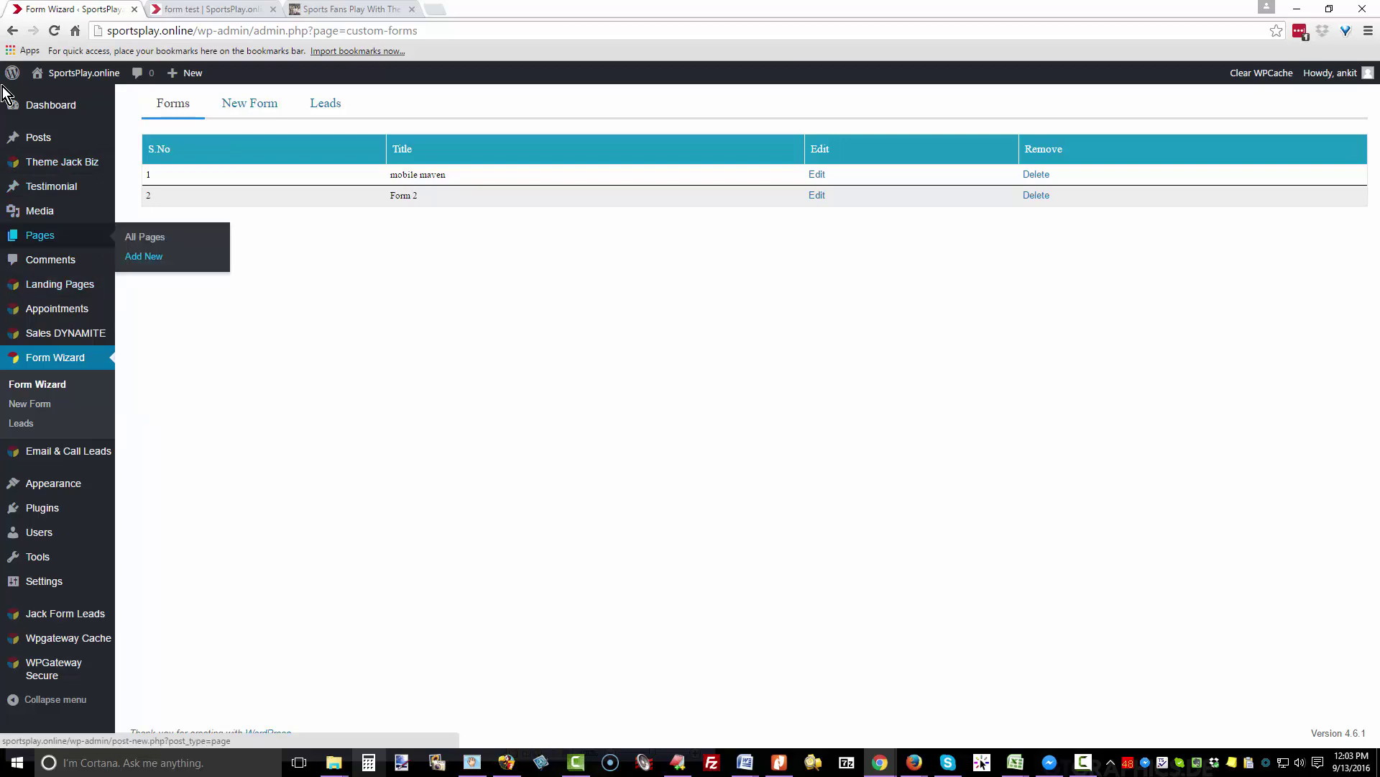
Step: Create a new page titled "Form 2" and turn on the Jack Page Builder for it
click(144, 256)
text(Form 2)
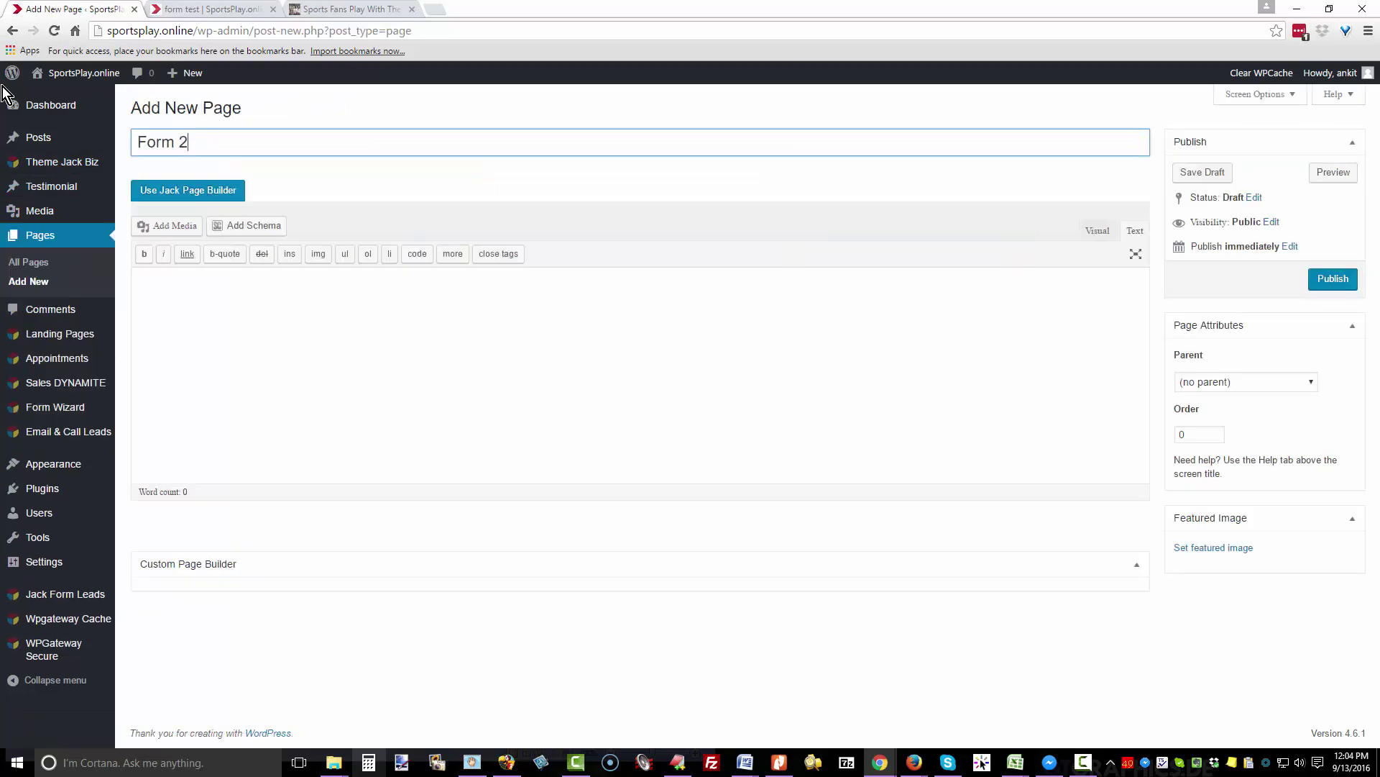
click(188, 190)
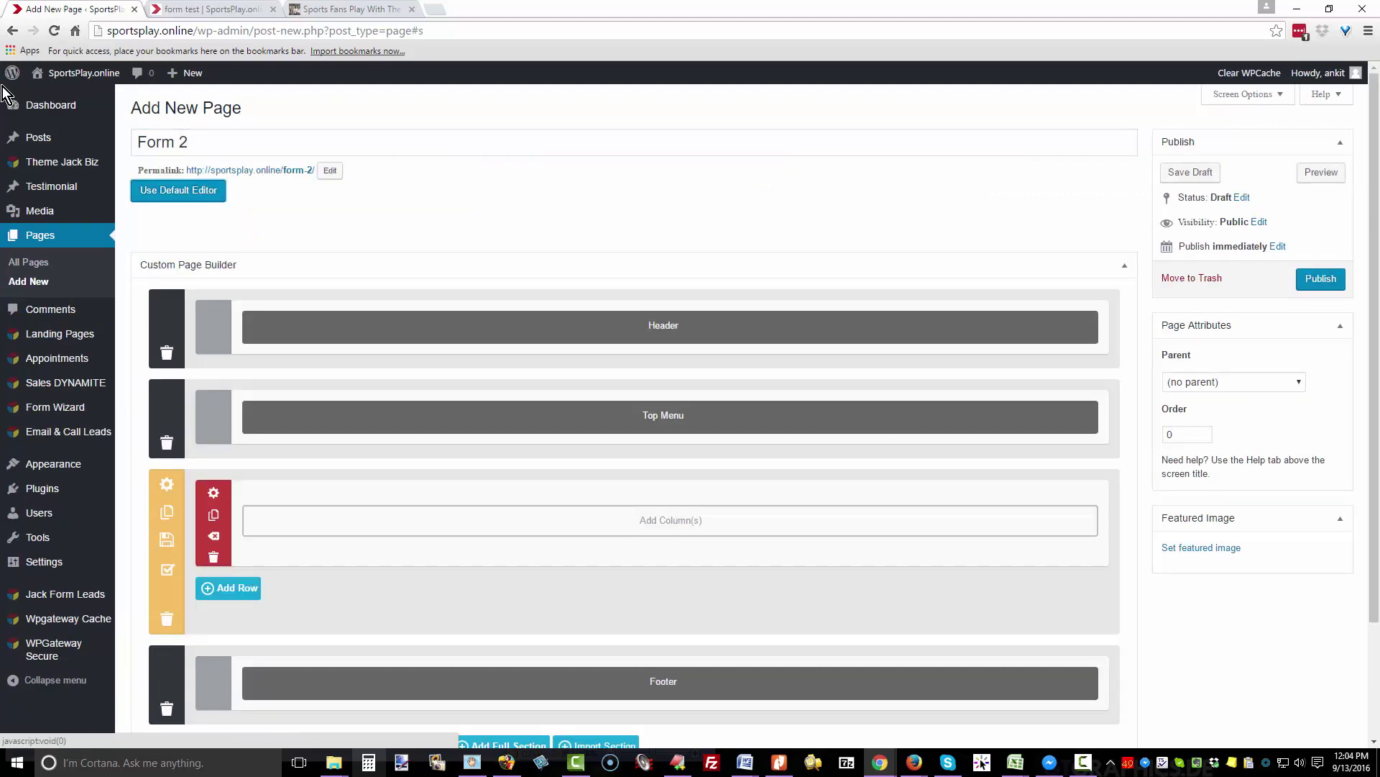
Step: Give the empty page row a two-column layout of 1/3 and 2/3
click(670, 520)
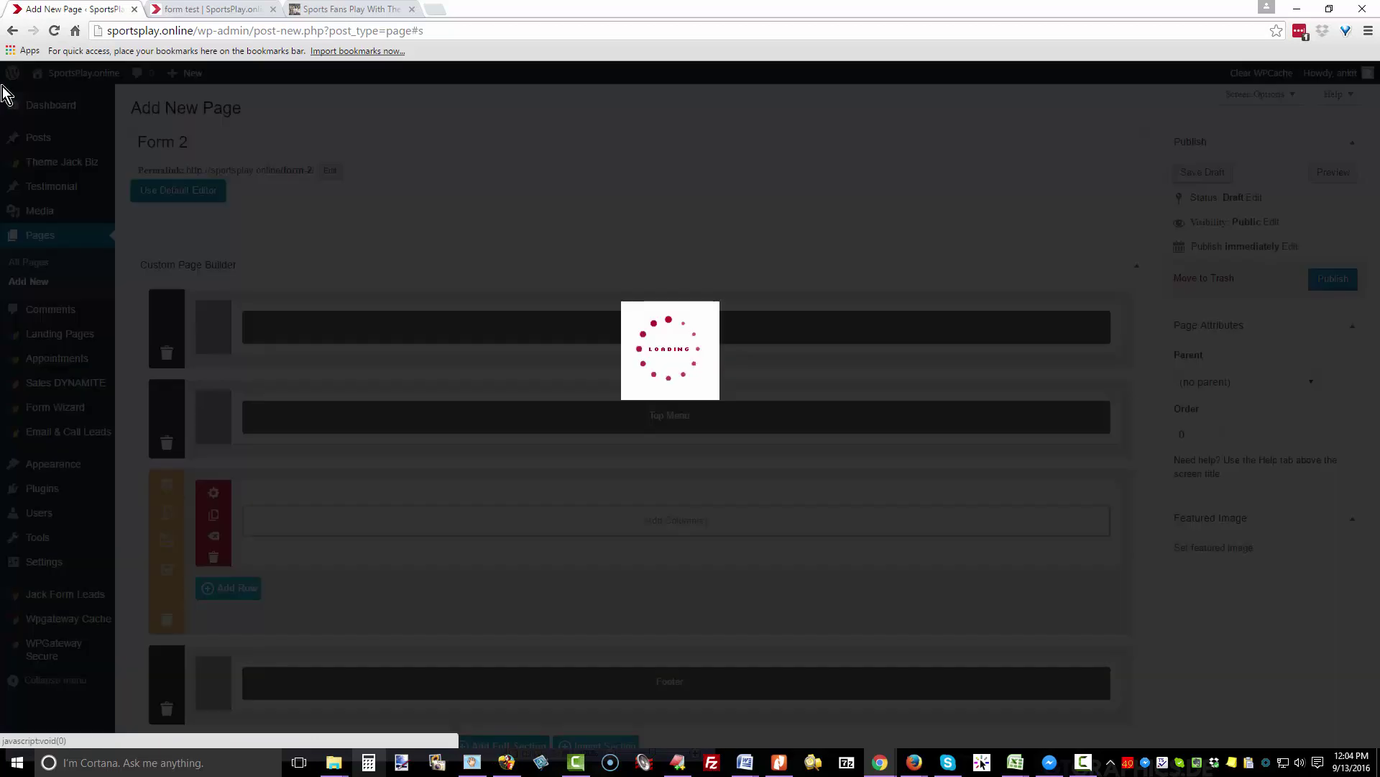
key(Tab)
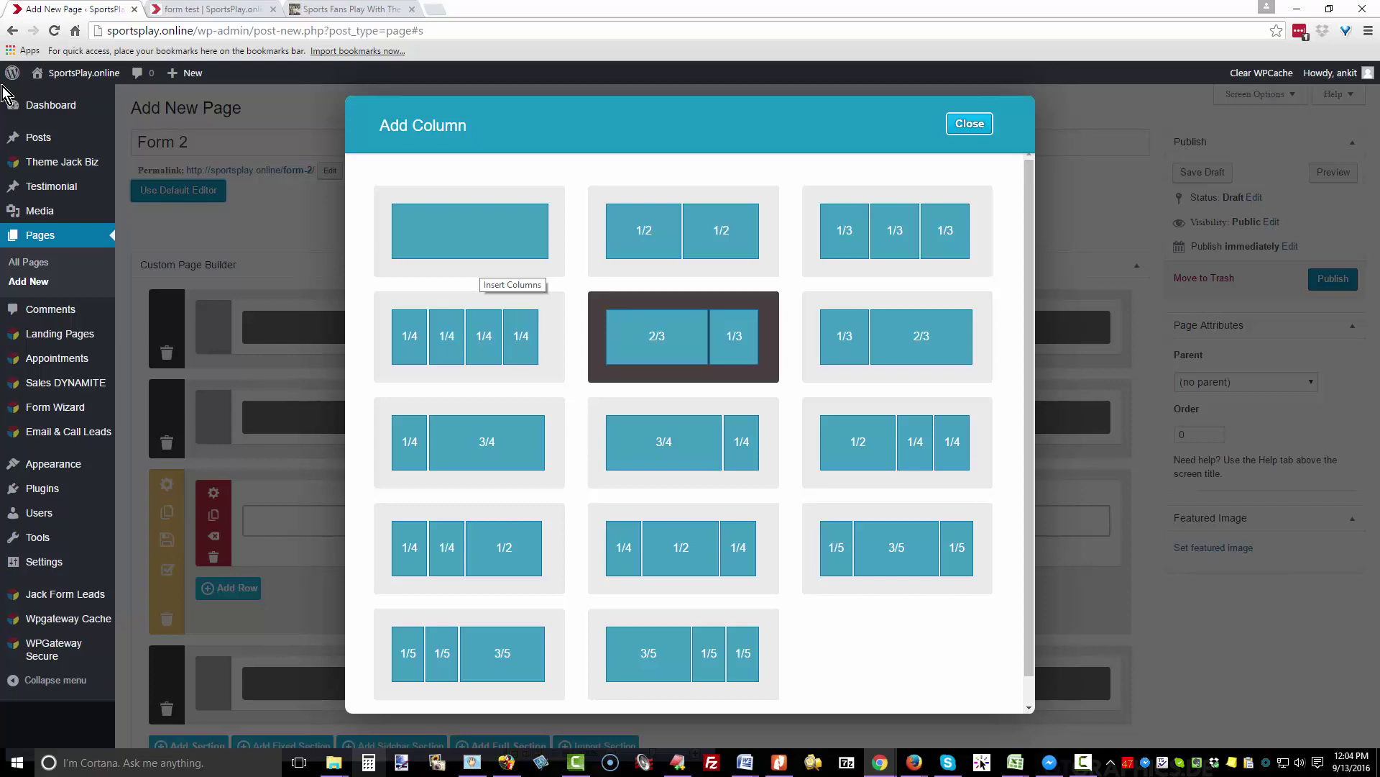
click(897, 337)
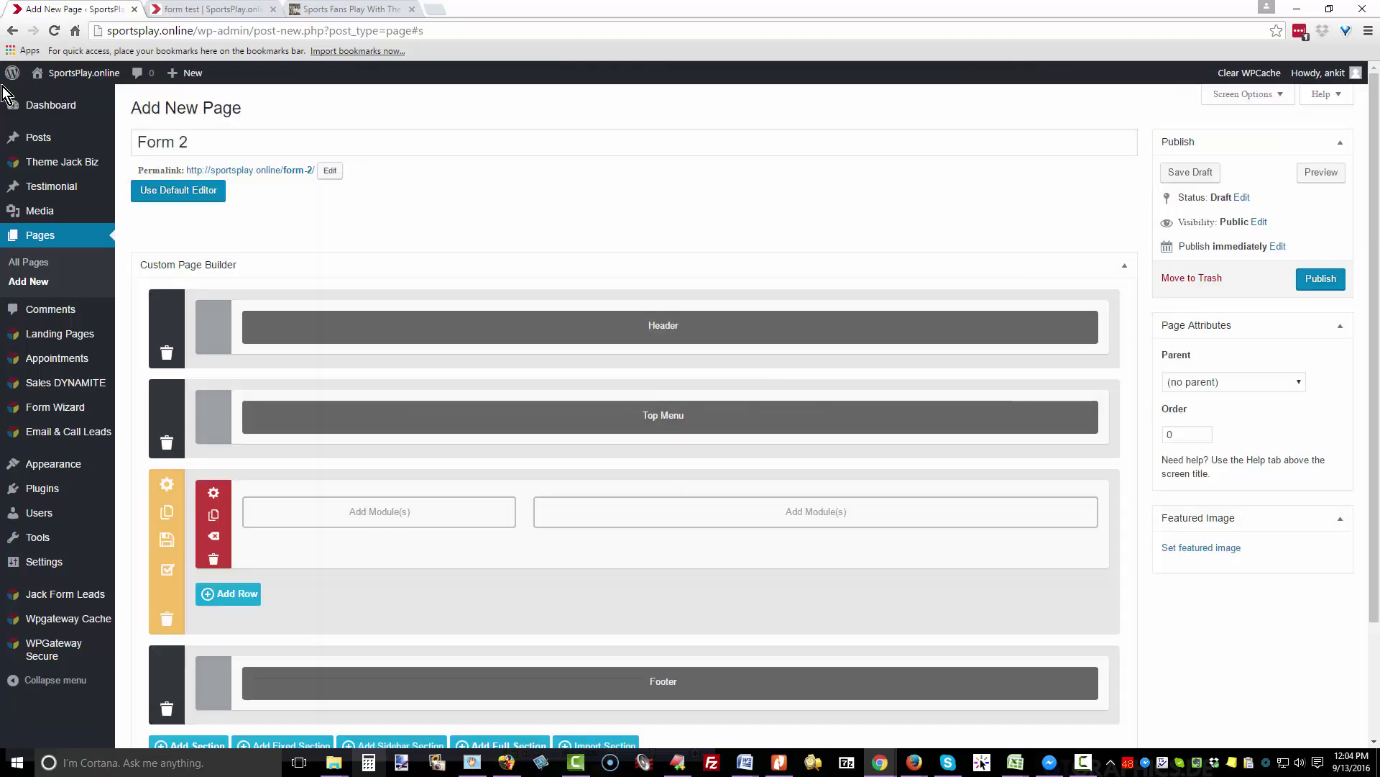
Step: Add a Custom Forms module to the 2/3 column and choose Form 2 as its form template
click(822, 520)
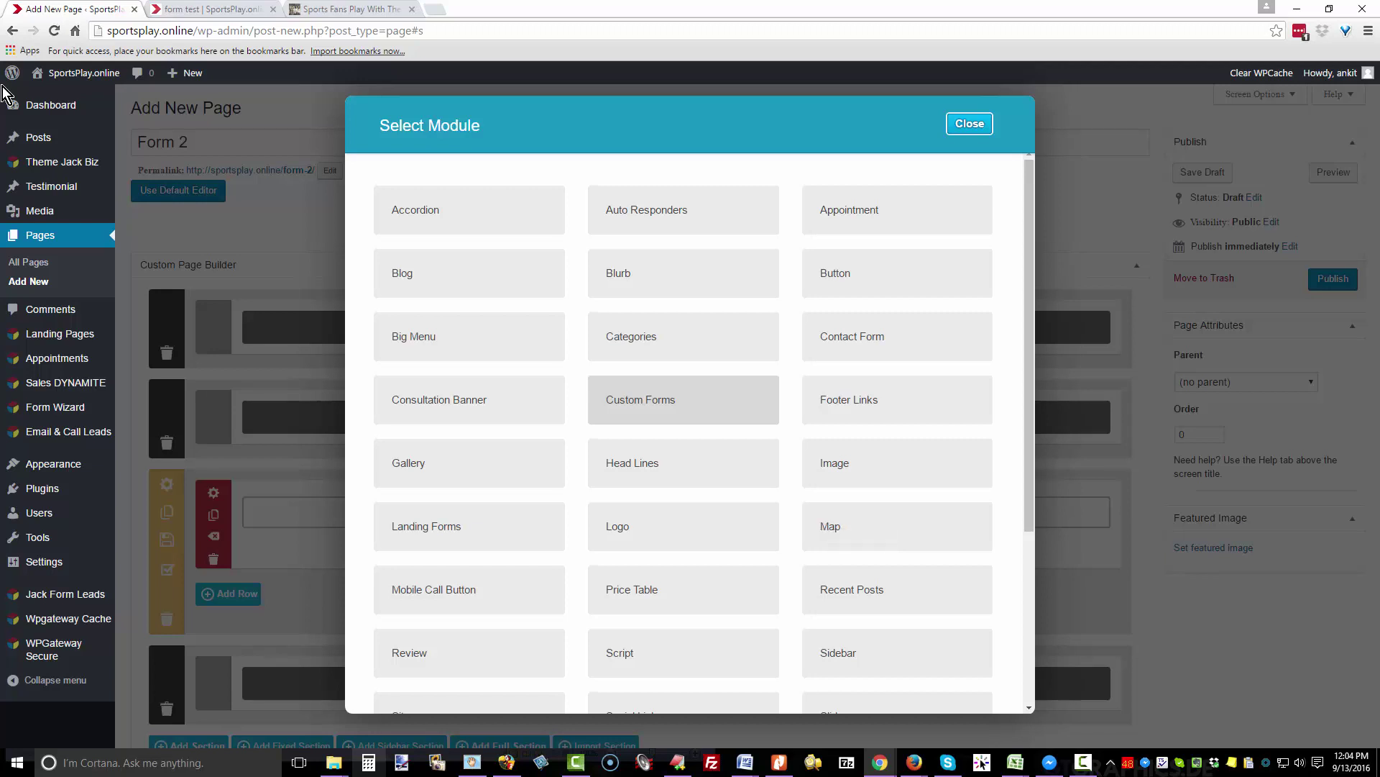
click(683, 399)
click(570, 262)
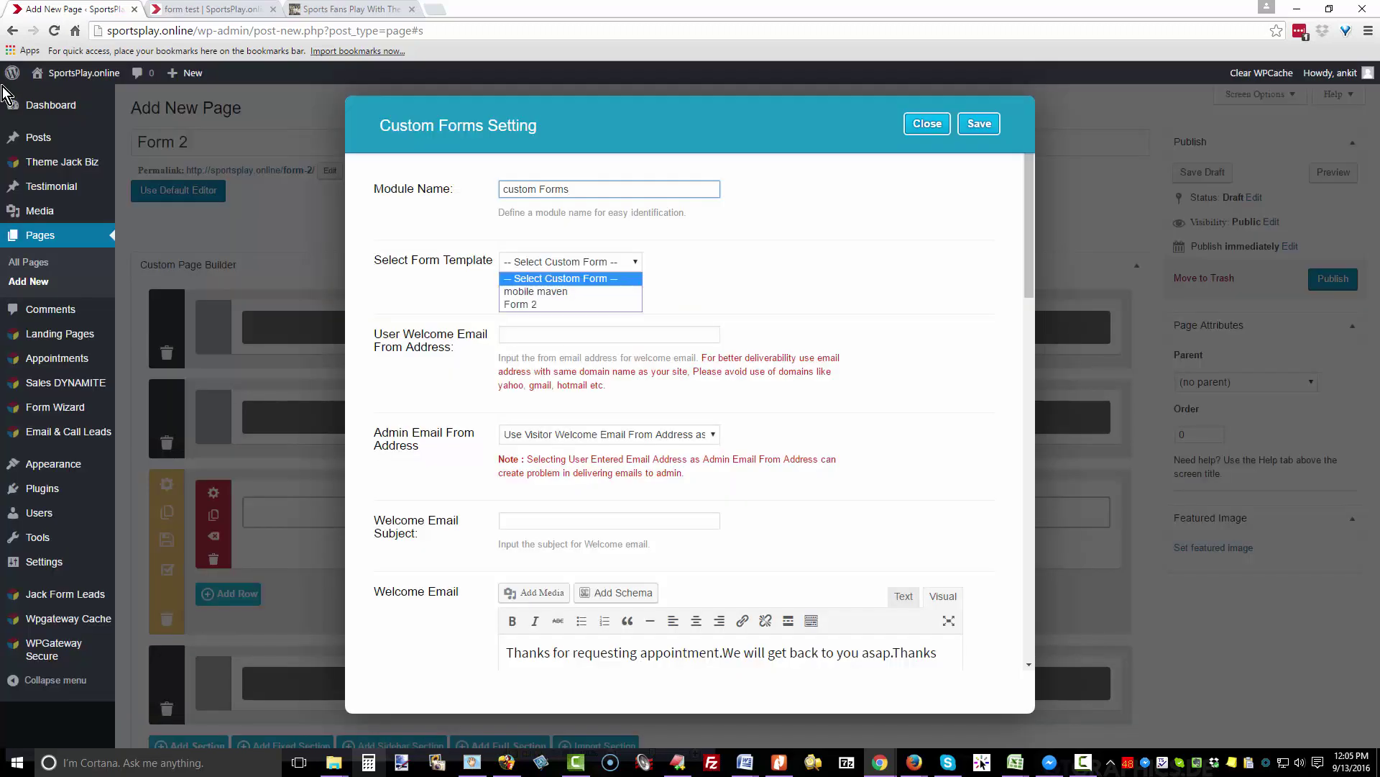
key(Down)
key(Down)
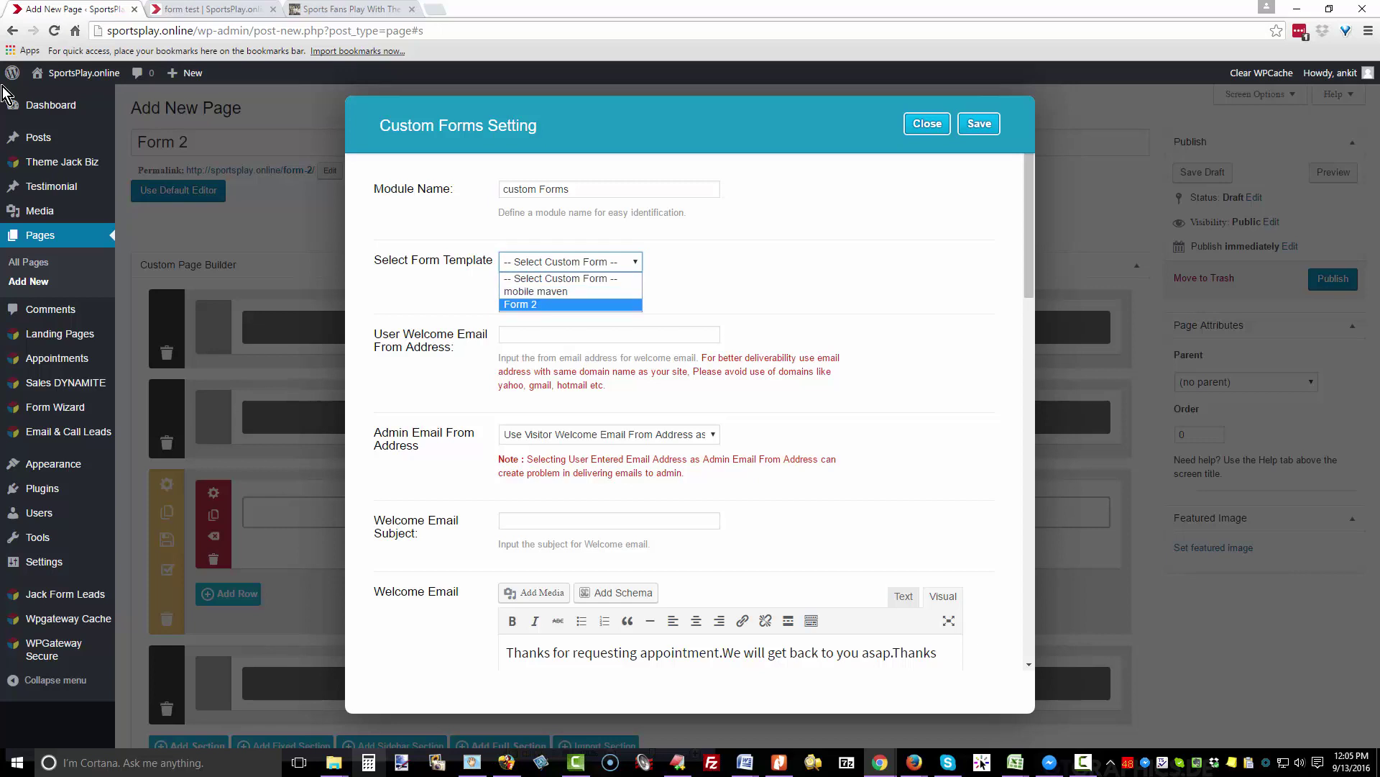
key(Return)
Step: Enter the welcome email's sender address and set its subject to "Thanks for filling in our form"
key(Tab)
key(ctrl+v)
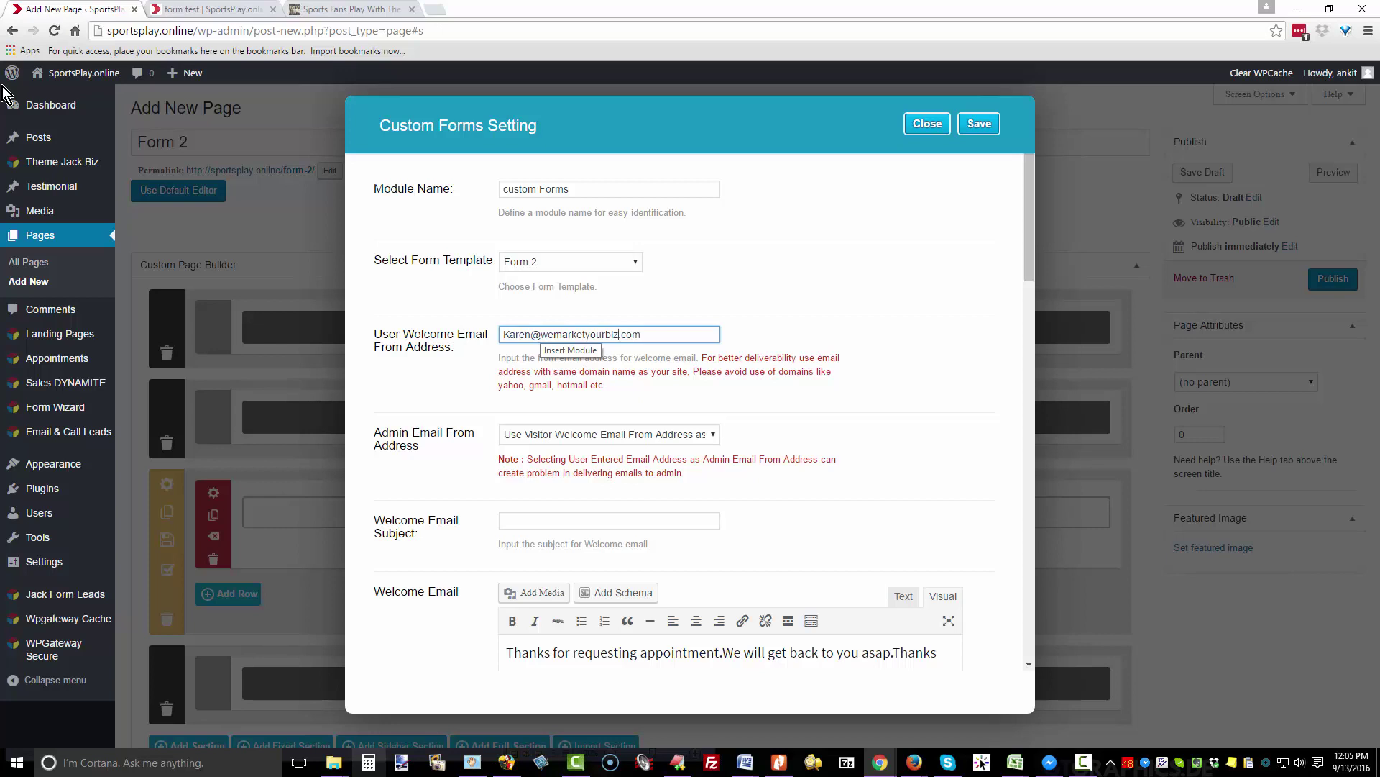
key(Tab)
key(Tab)
text(Thanks for filling in our form)
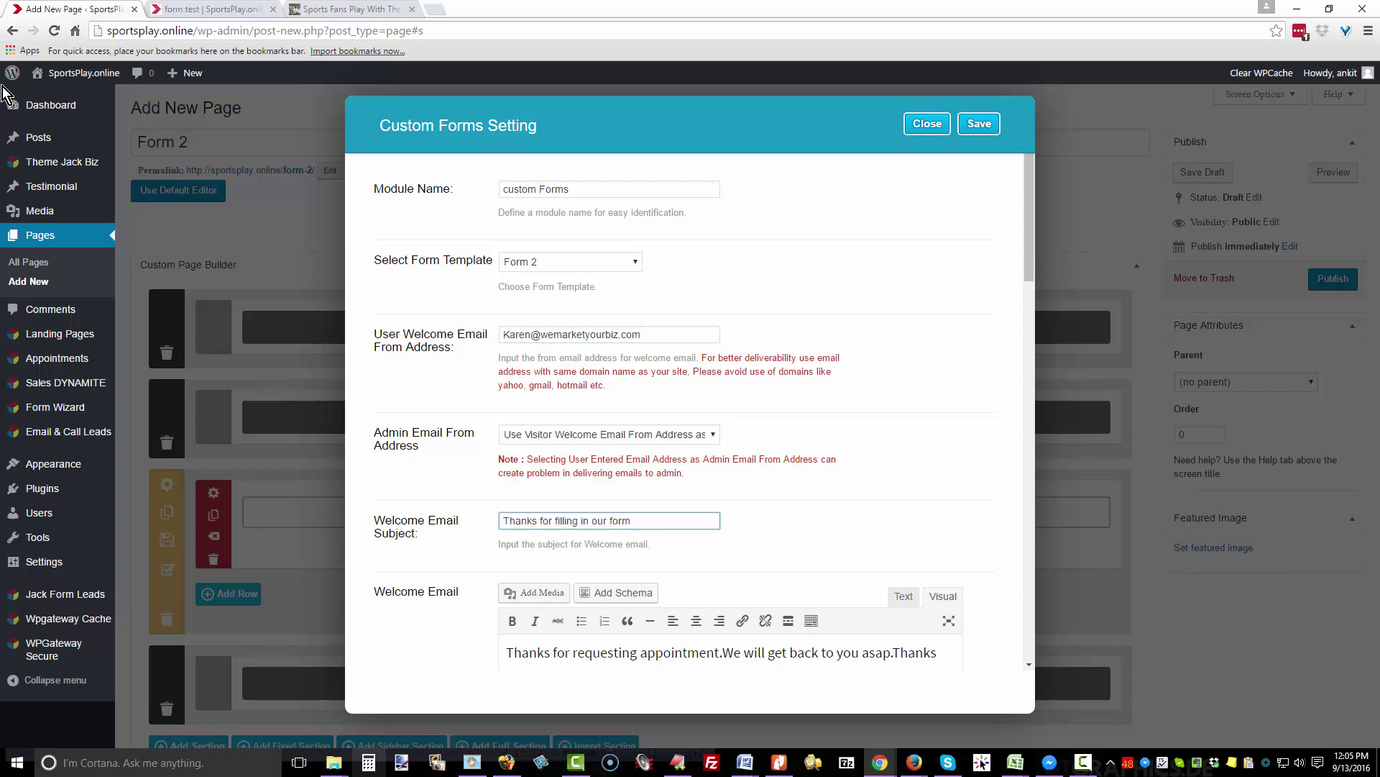
Step: Examine the module's welcome email text, form receiver settings, email template tokens and Theme Mail Server choices
scroll(684, 411, down, 5)
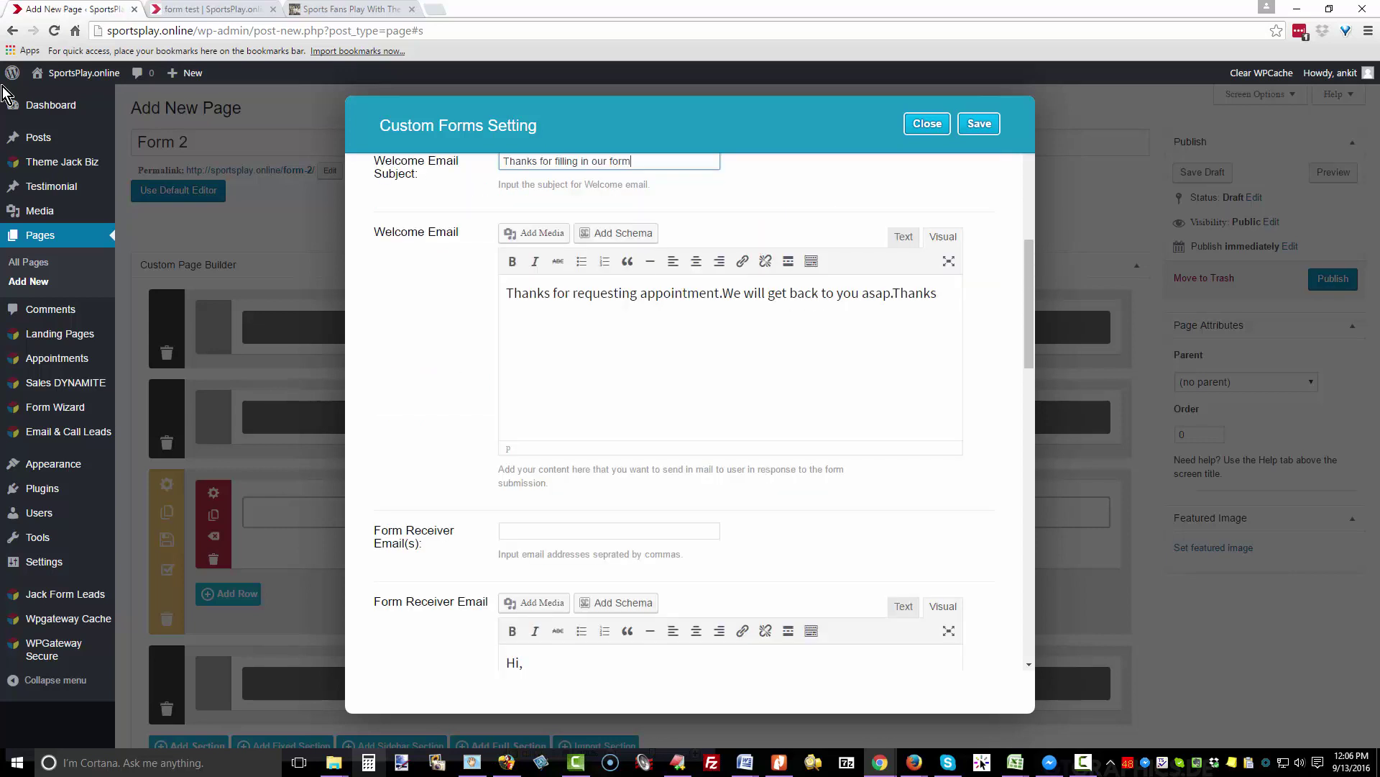
key(Tab)
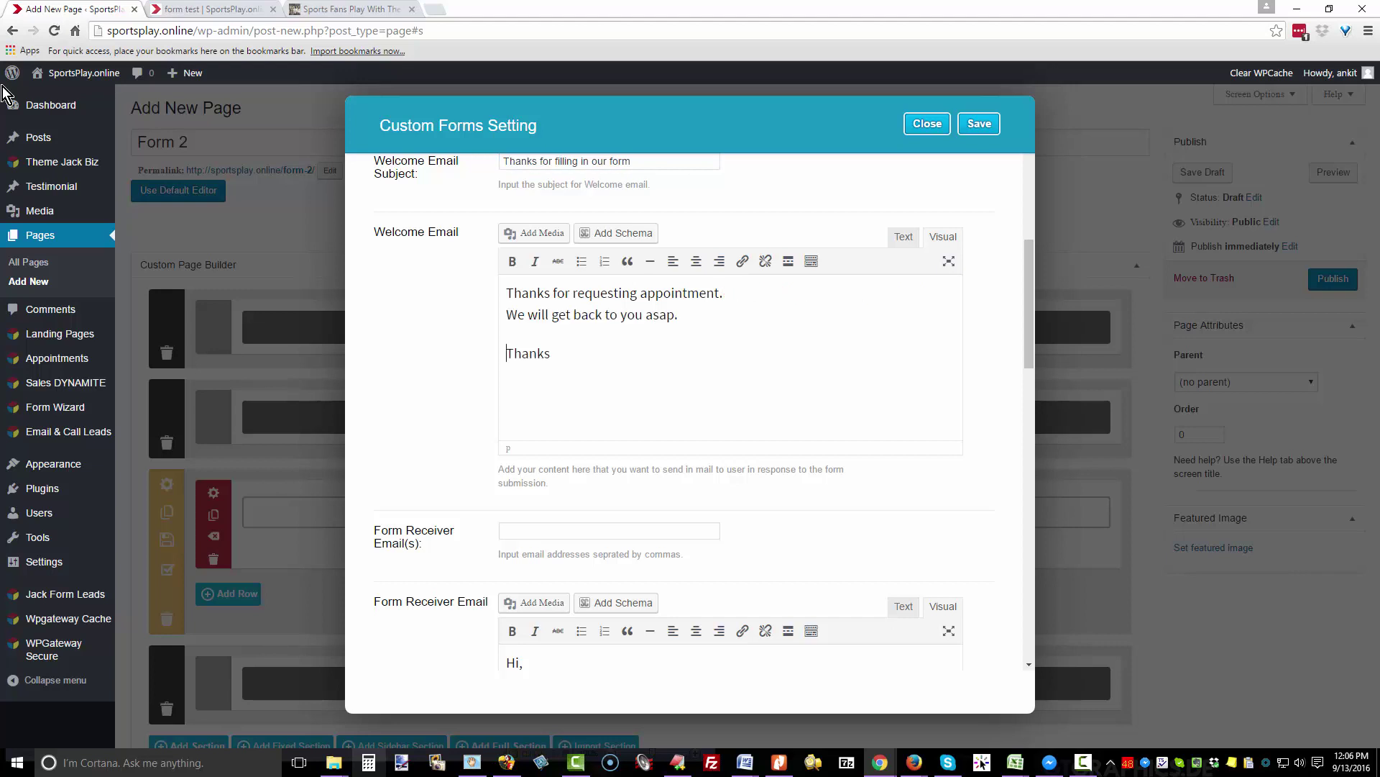
scroll(684, 411, down, 2)
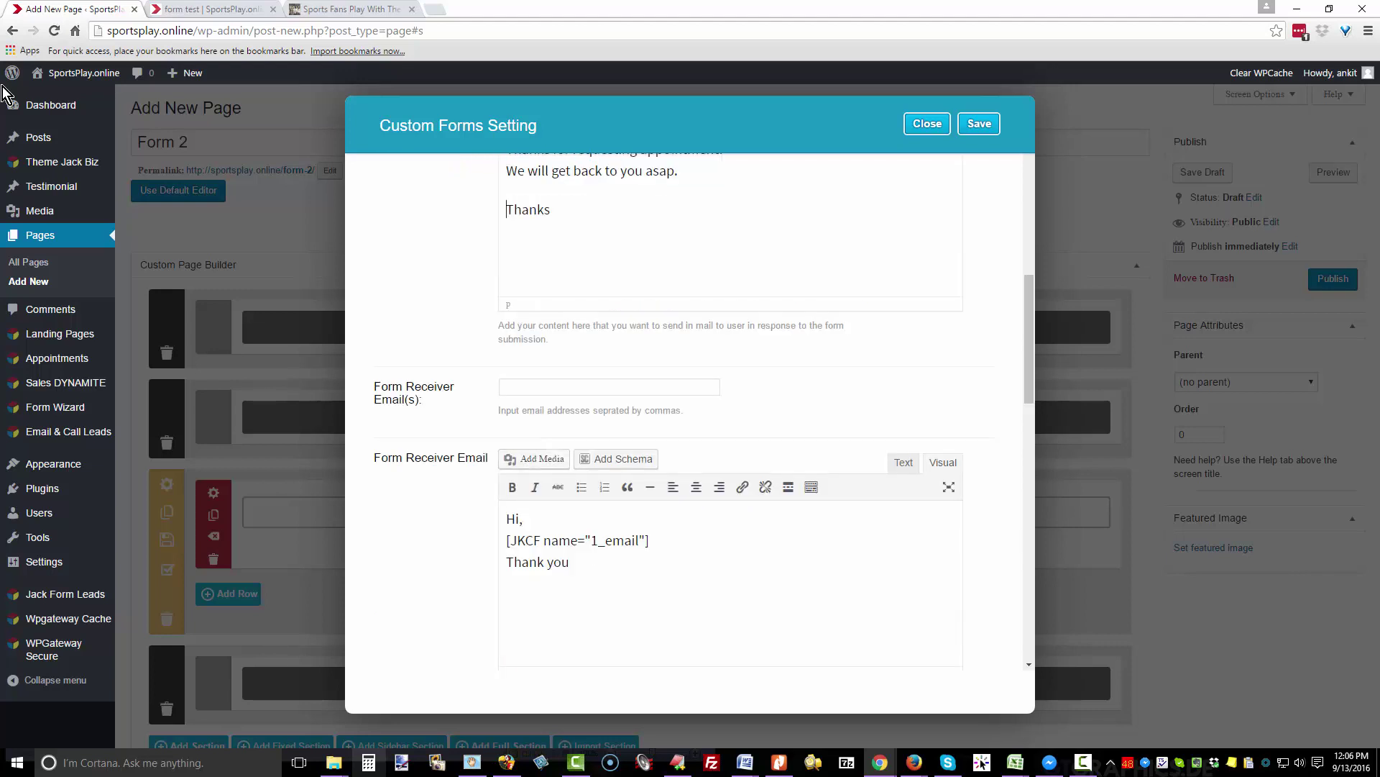
key(Tab)
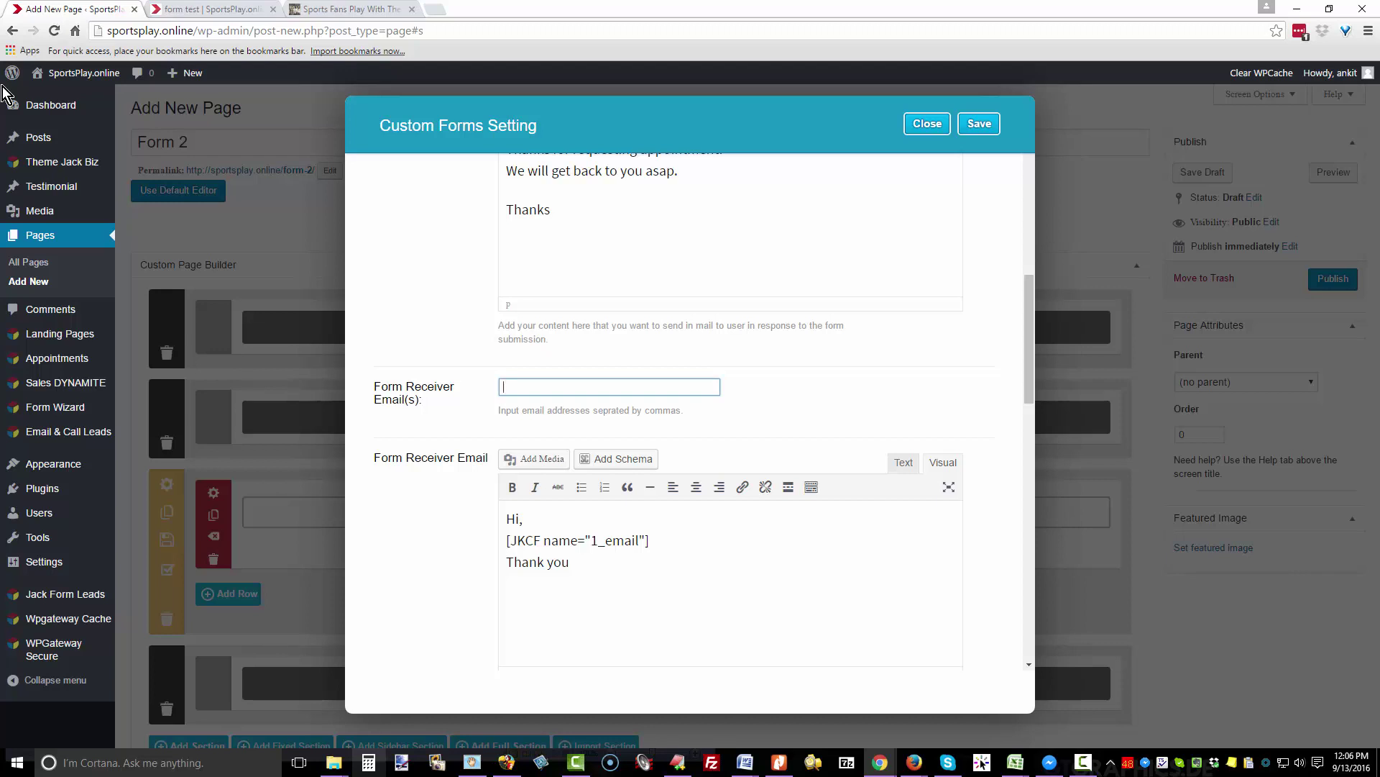
key(Page_Down)
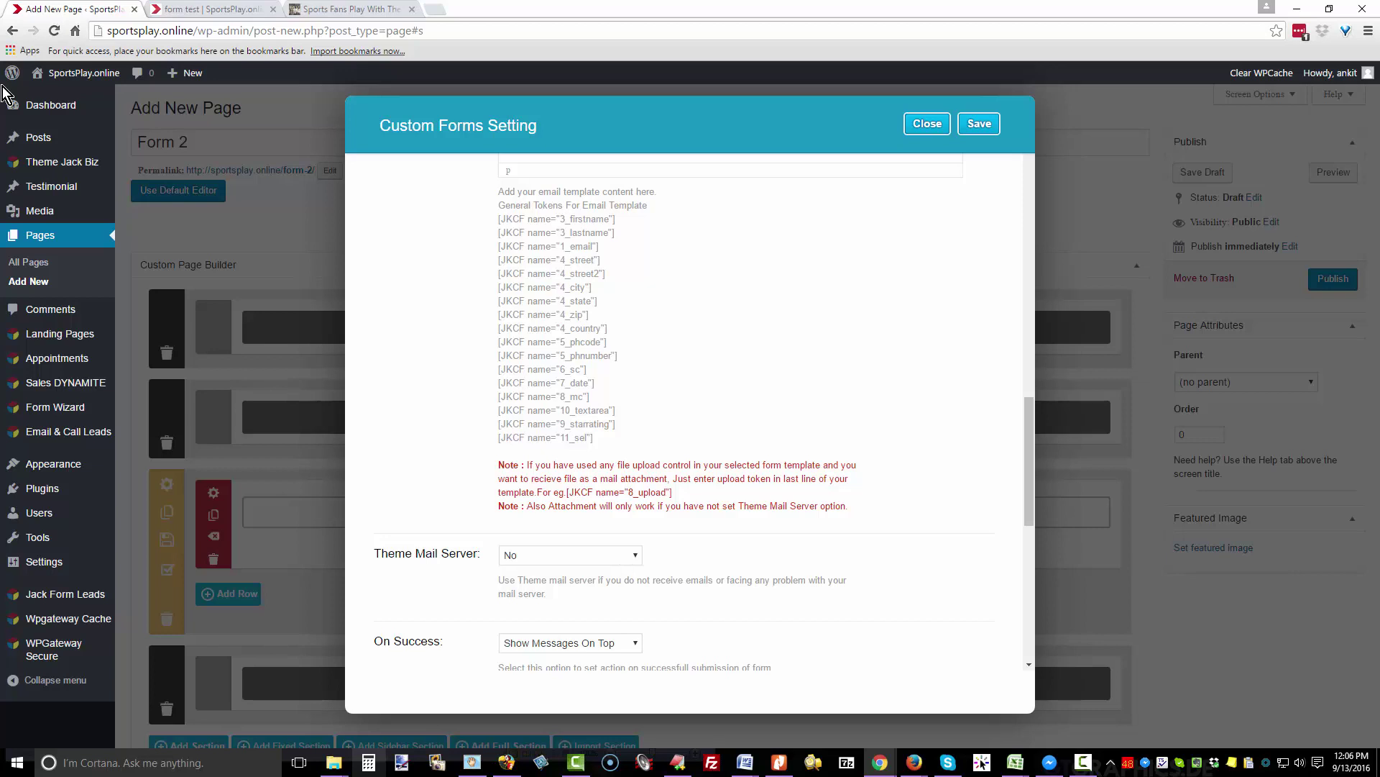
scroll(690, 411, down, 3)
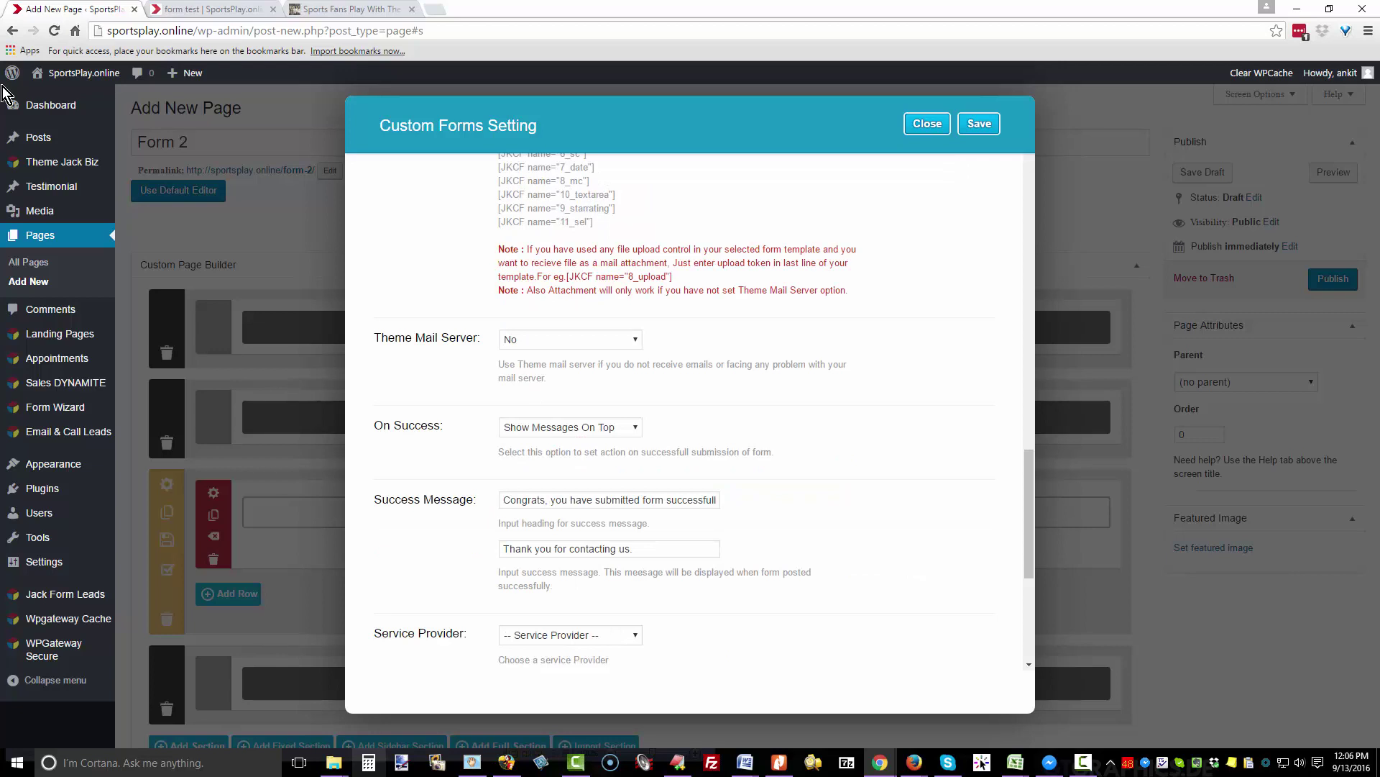
click(571, 340)
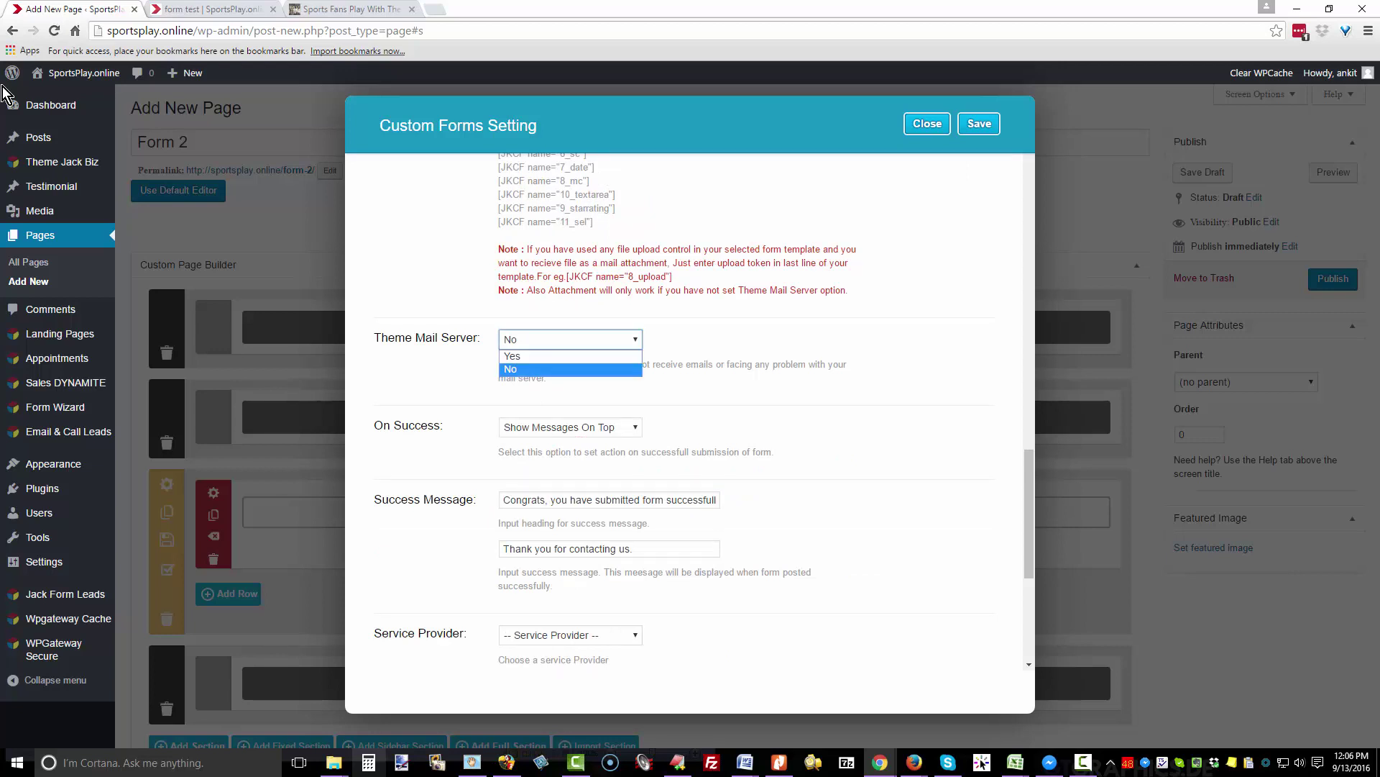
click(748, 340)
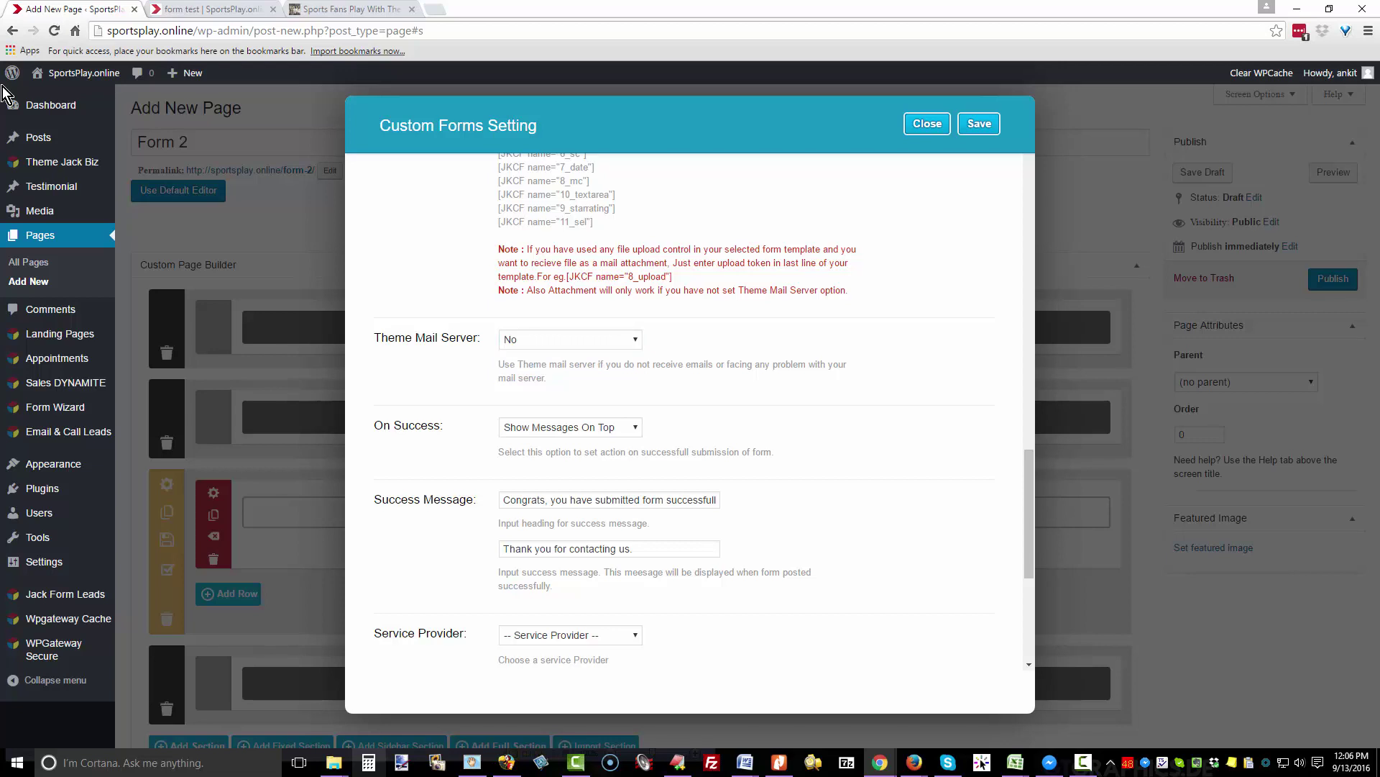
Step: Set the On Success action to Link To Thank You Page and choose Contact Us as the thank you page
key(Tab)
key(alt+Down)
key(Down)
key(Up)
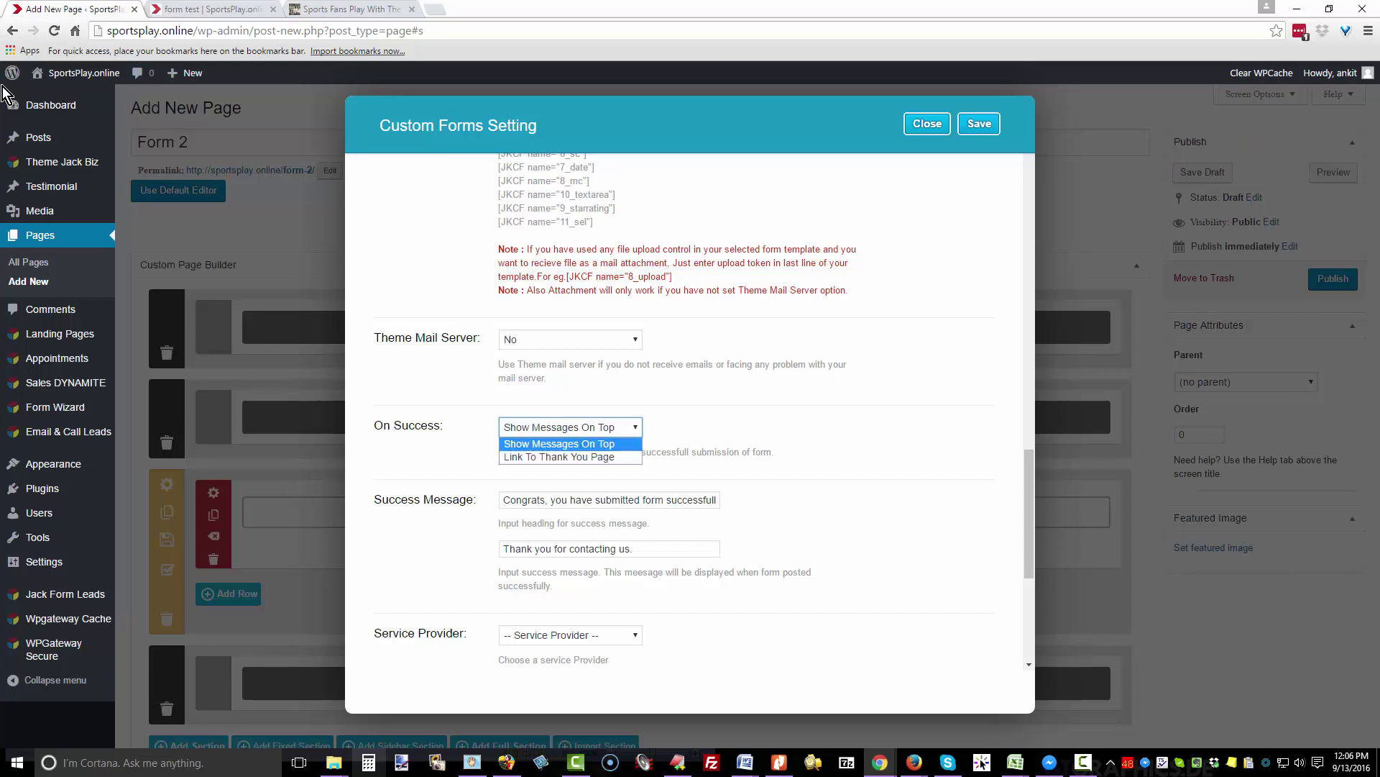
key(Down)
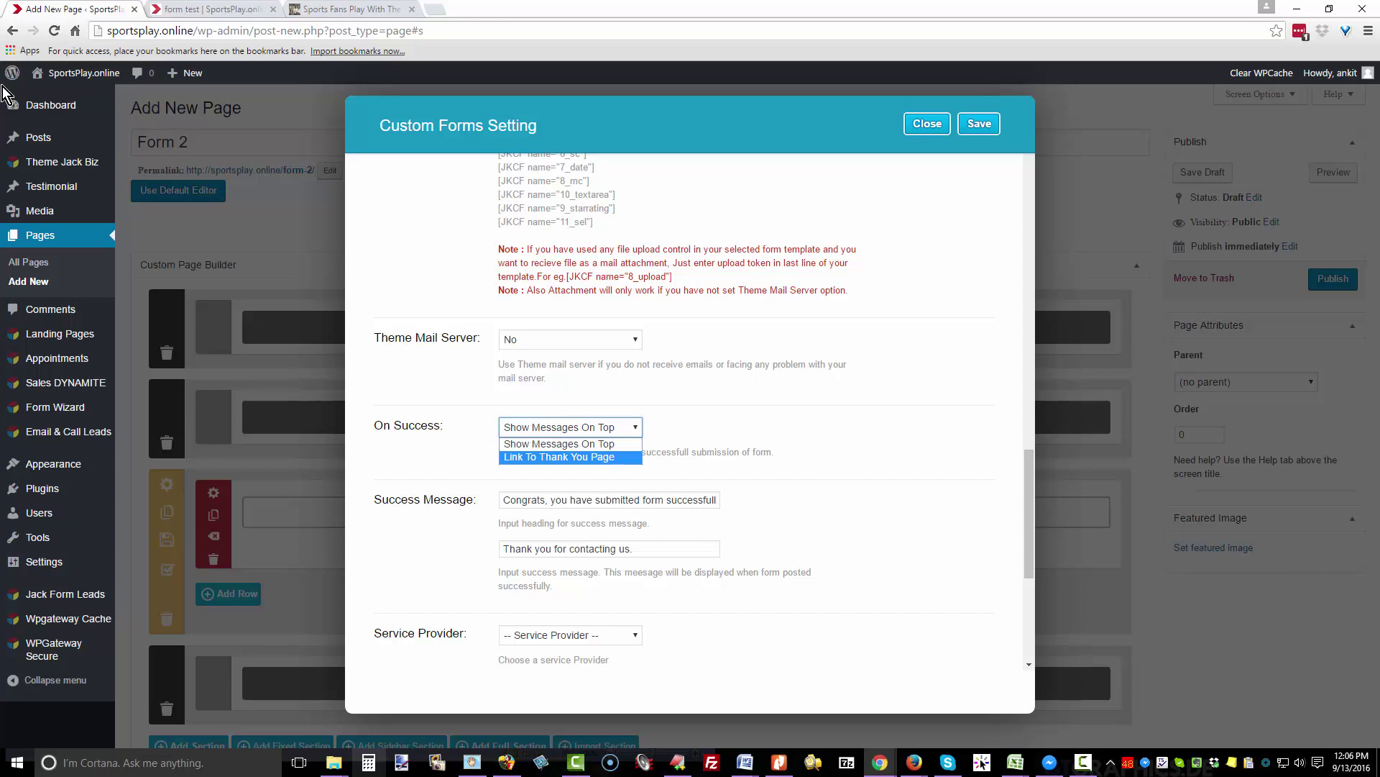
key(Return)
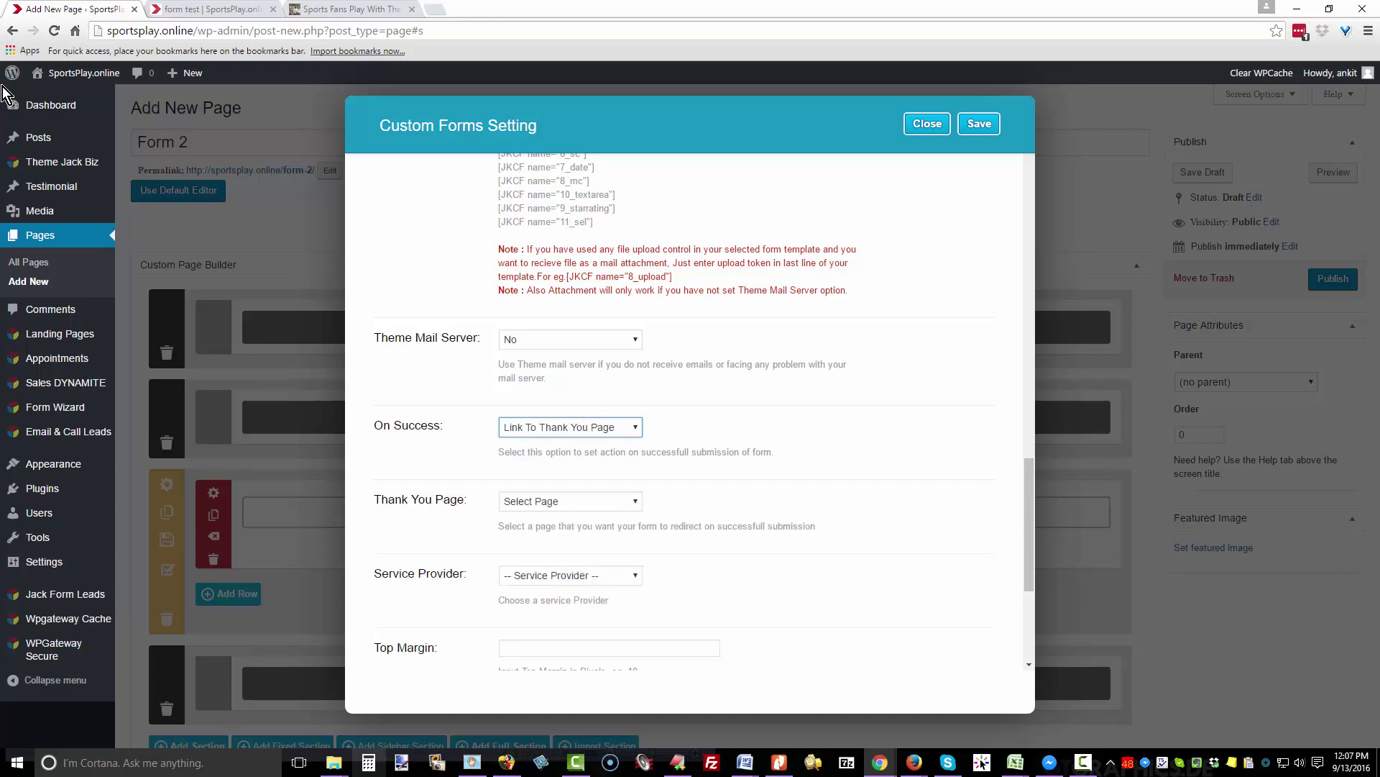
click(570, 501)
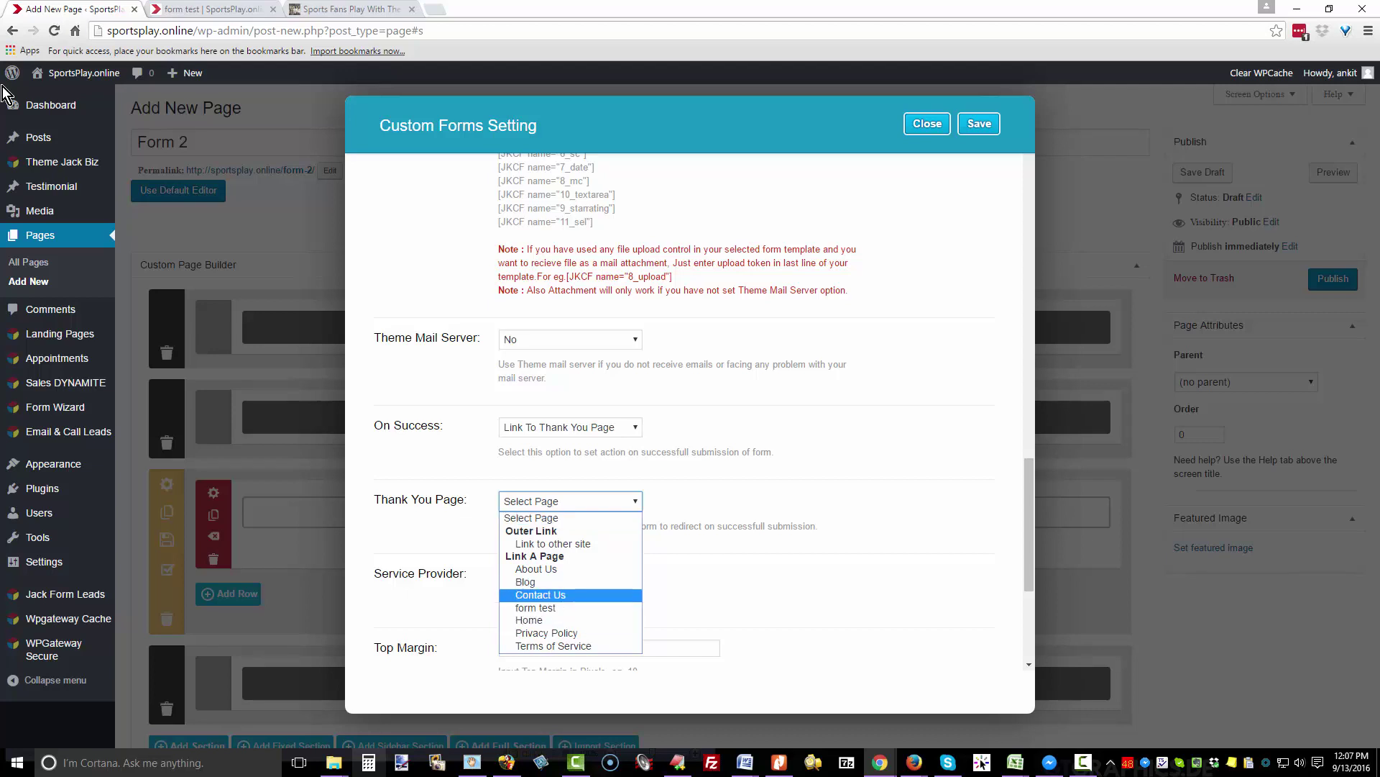
key(Return)
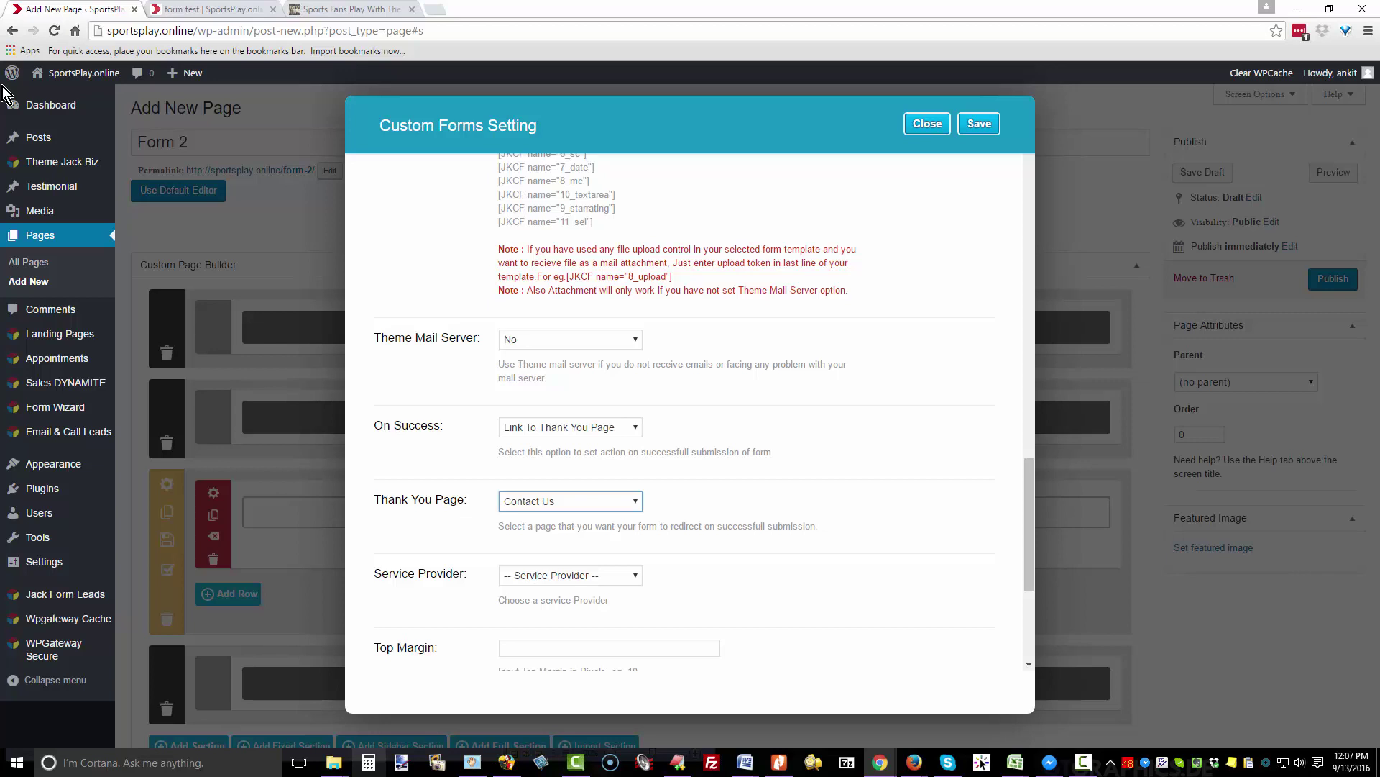
Step: Check the thank you page list for the external site option, and view the remaining module settings
key(alt+Down)
key(Home)
key(Down)
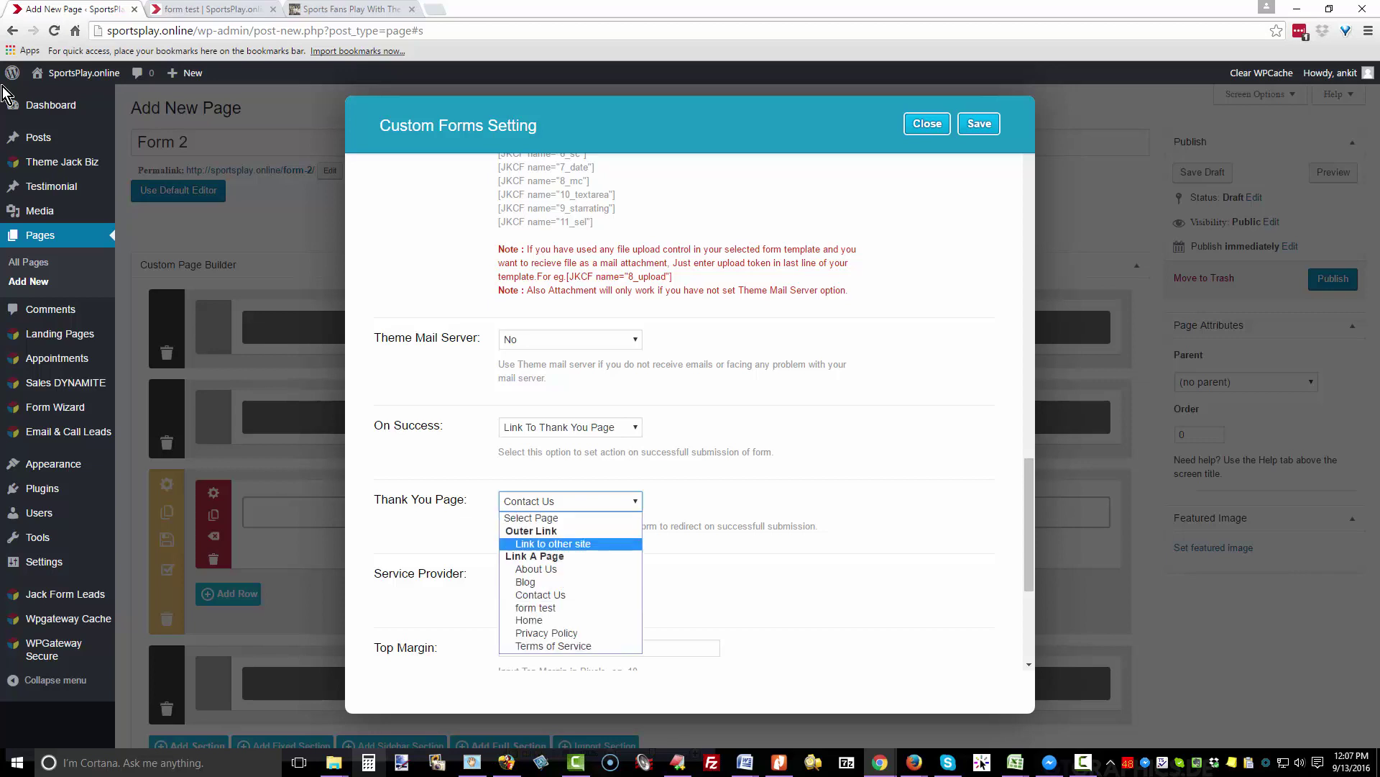
key(Escape)
scroll(684, 412, down, 3)
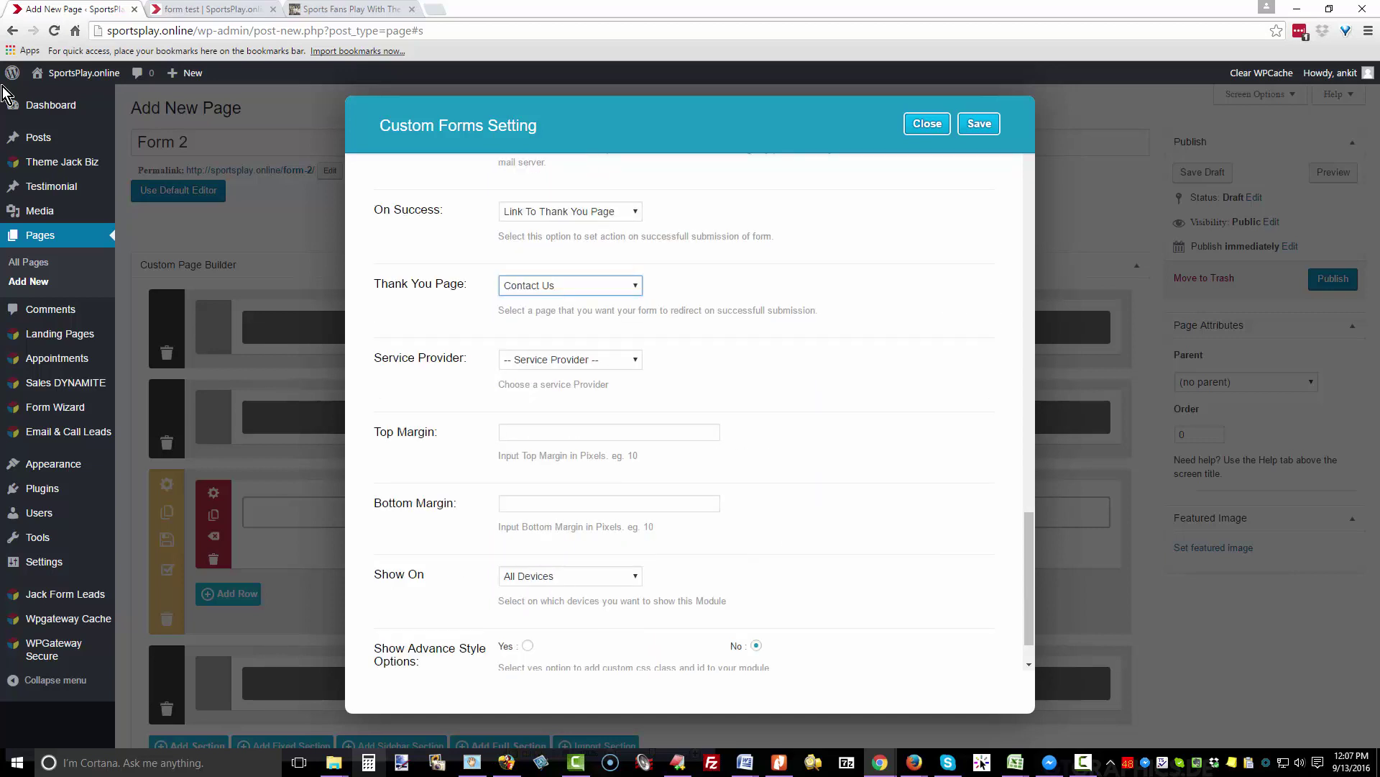
Step: Look through the Service Provider choices and the remaining settings of the custom form module
key(Tab)
key(alt+Down)
key(End)
key(Up)
key(Home)
key(Down)
key(Down)
key(Down)
key(Down)
key(Escape)
scroll(690, 411, down, 1)
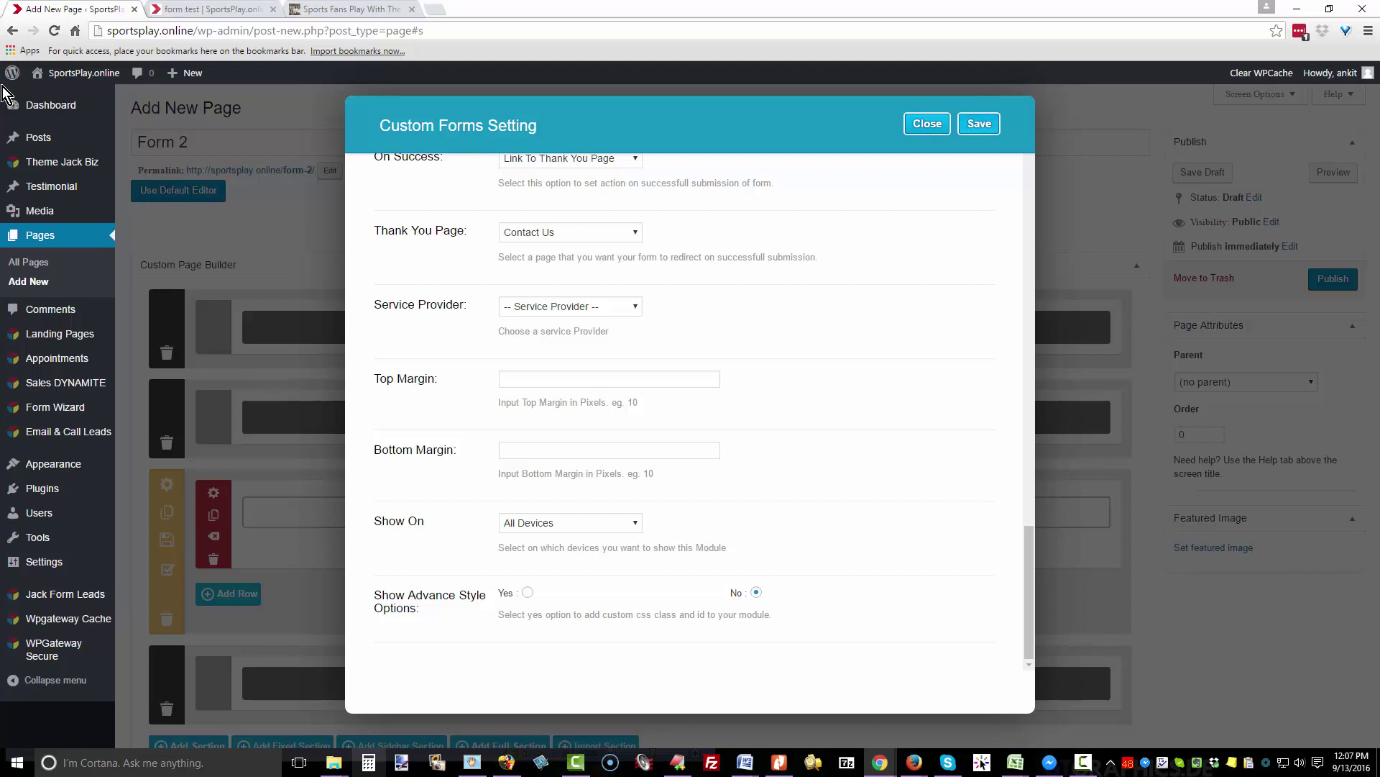
Step: Save the custom form module's settings and publish the Form 2 page
key(Tab)
key(Tab)
key(Return)
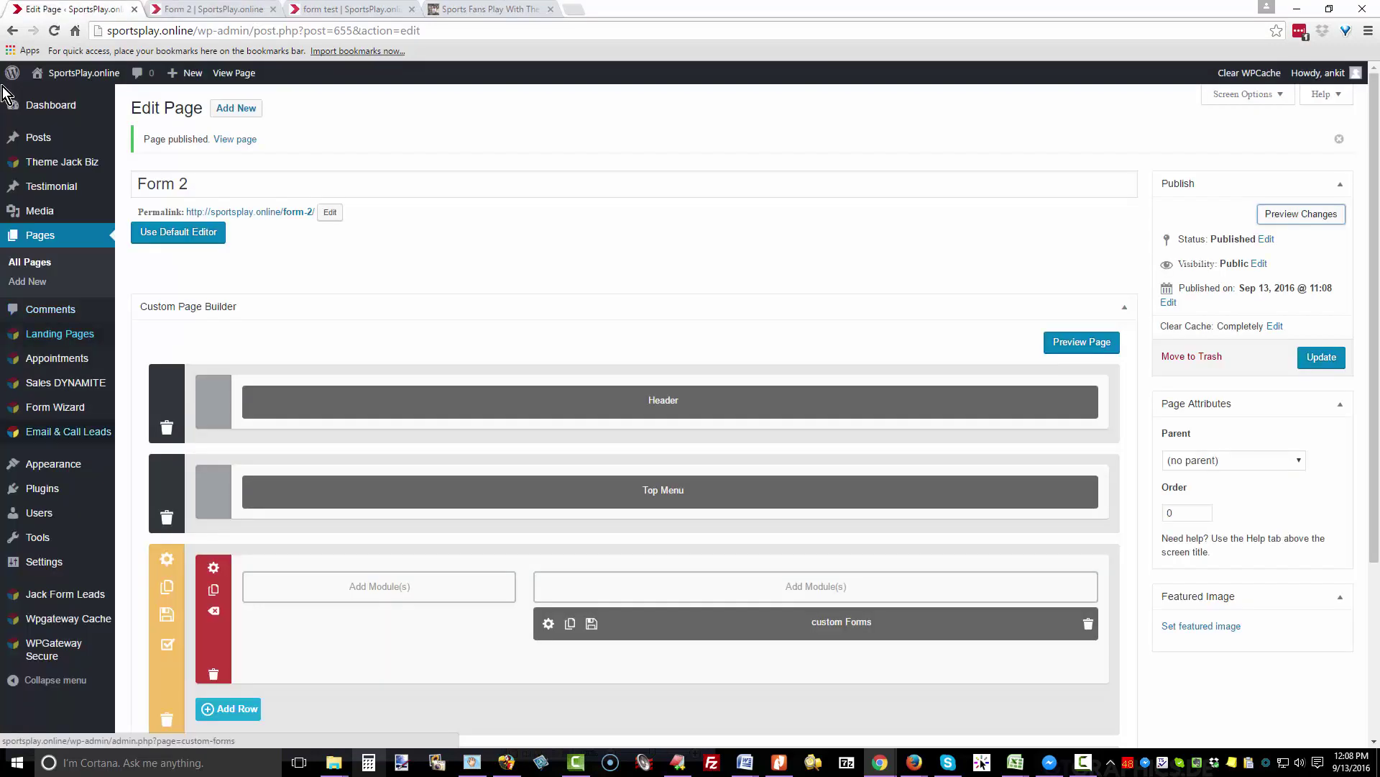
Step: Open Form 2 from the Form Wizard, set its template to Green and save it
mouse_move(56, 408)
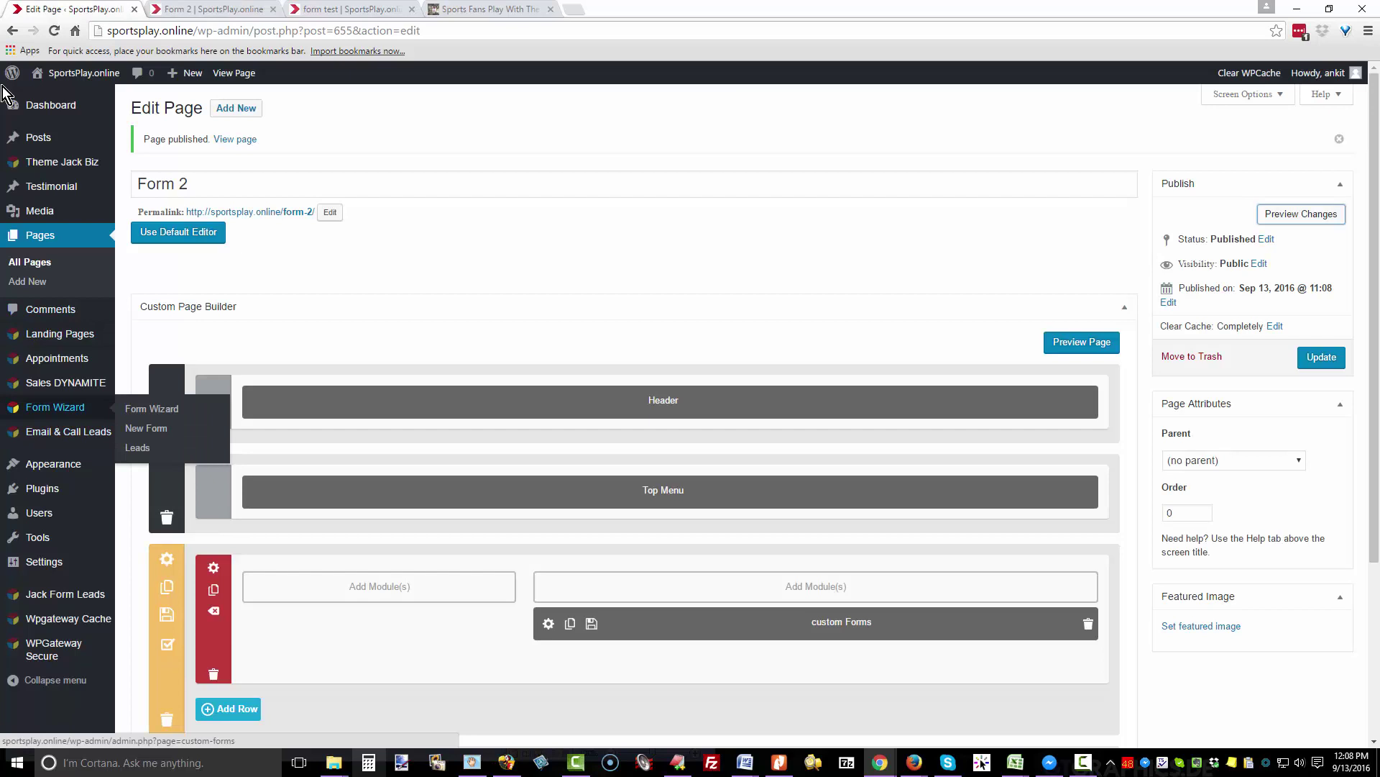
click(152, 408)
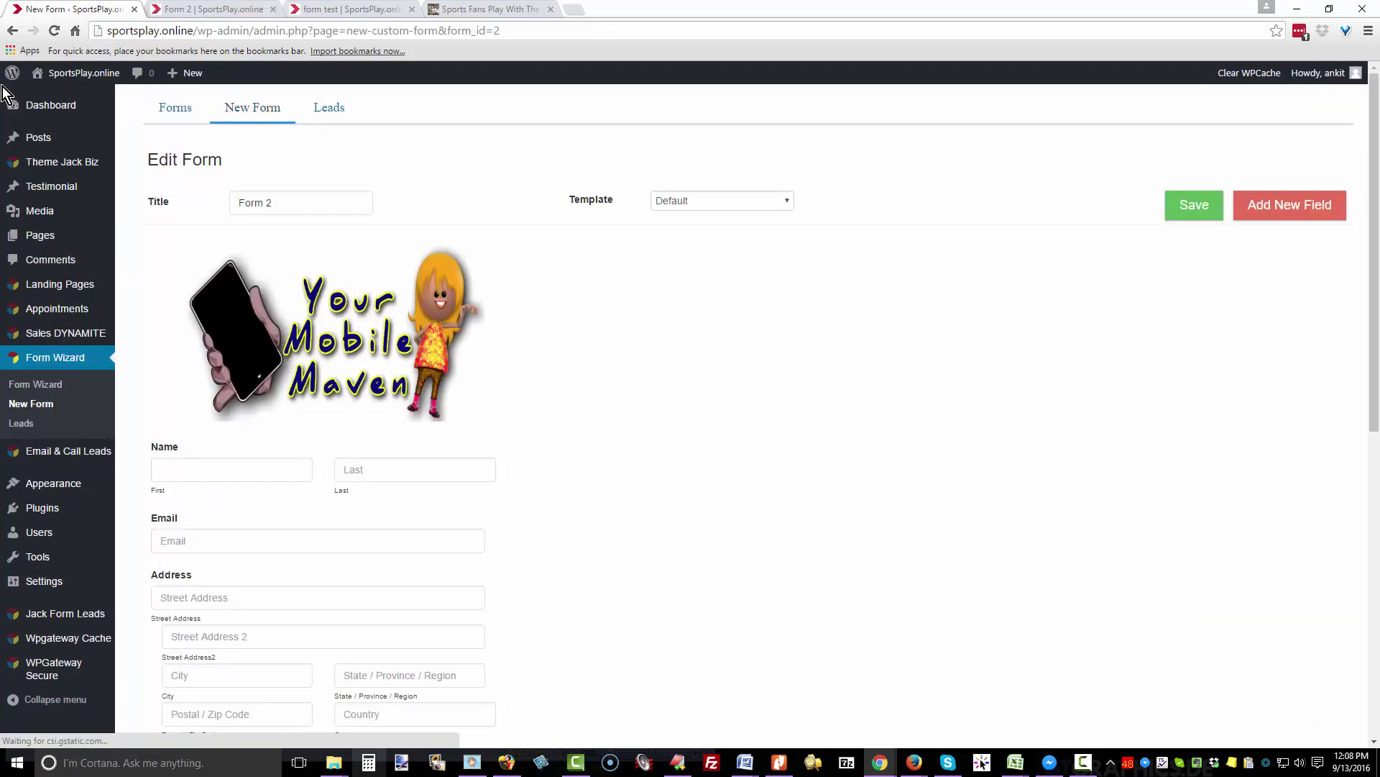
click(723, 201)
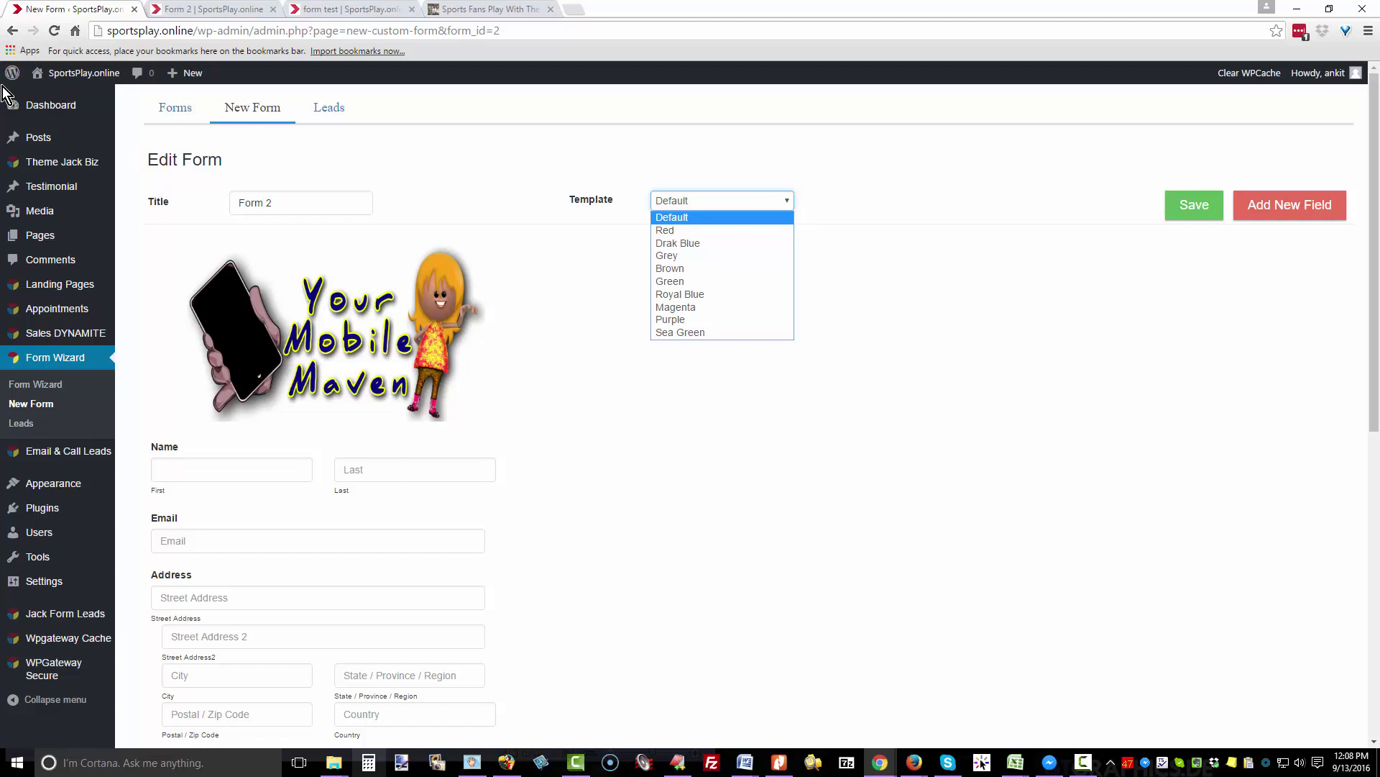
key(Down)
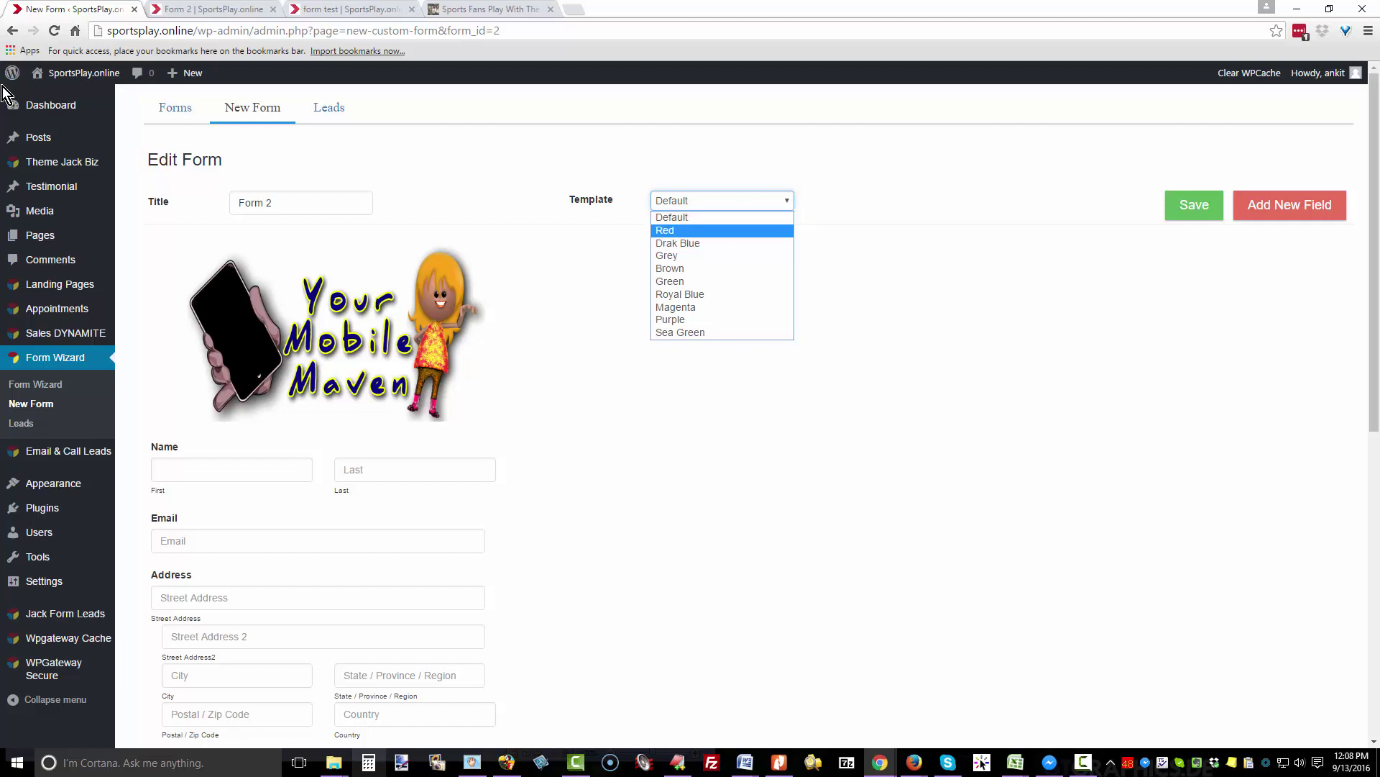
key(Down)
key(Down)
key(Down)
key(Down)
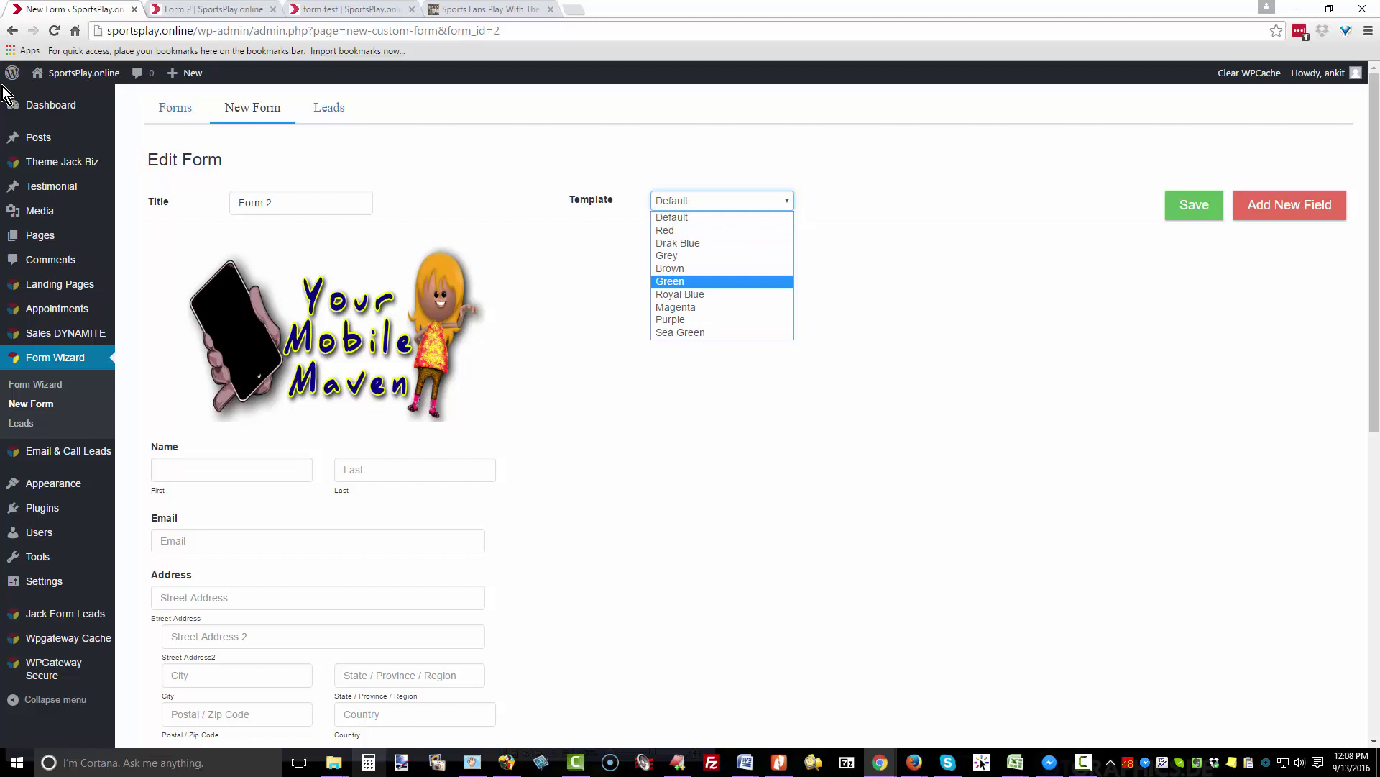
key(Return)
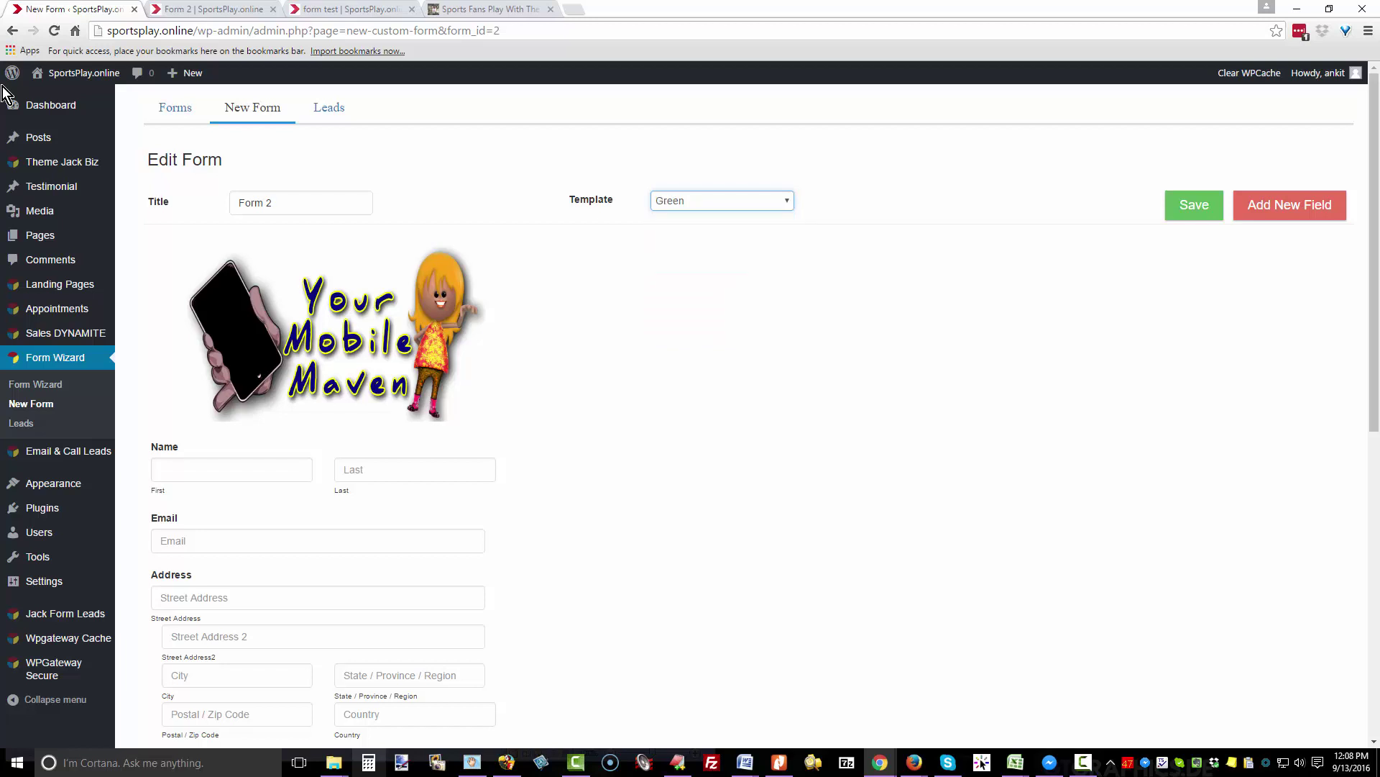
key(Tab)
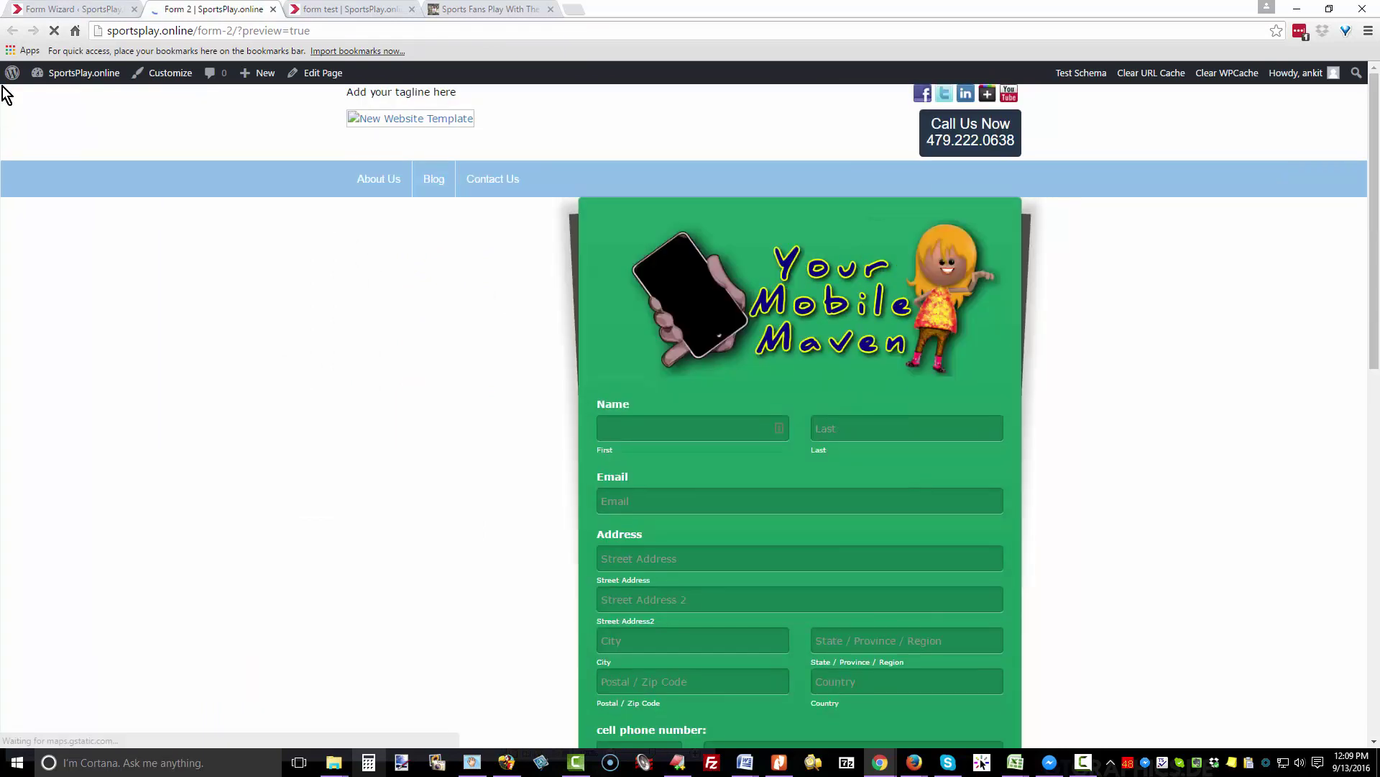
Step: Review the Form 2 page preview from the name fields down to the Submit button
scroll(4, 94, down, 2)
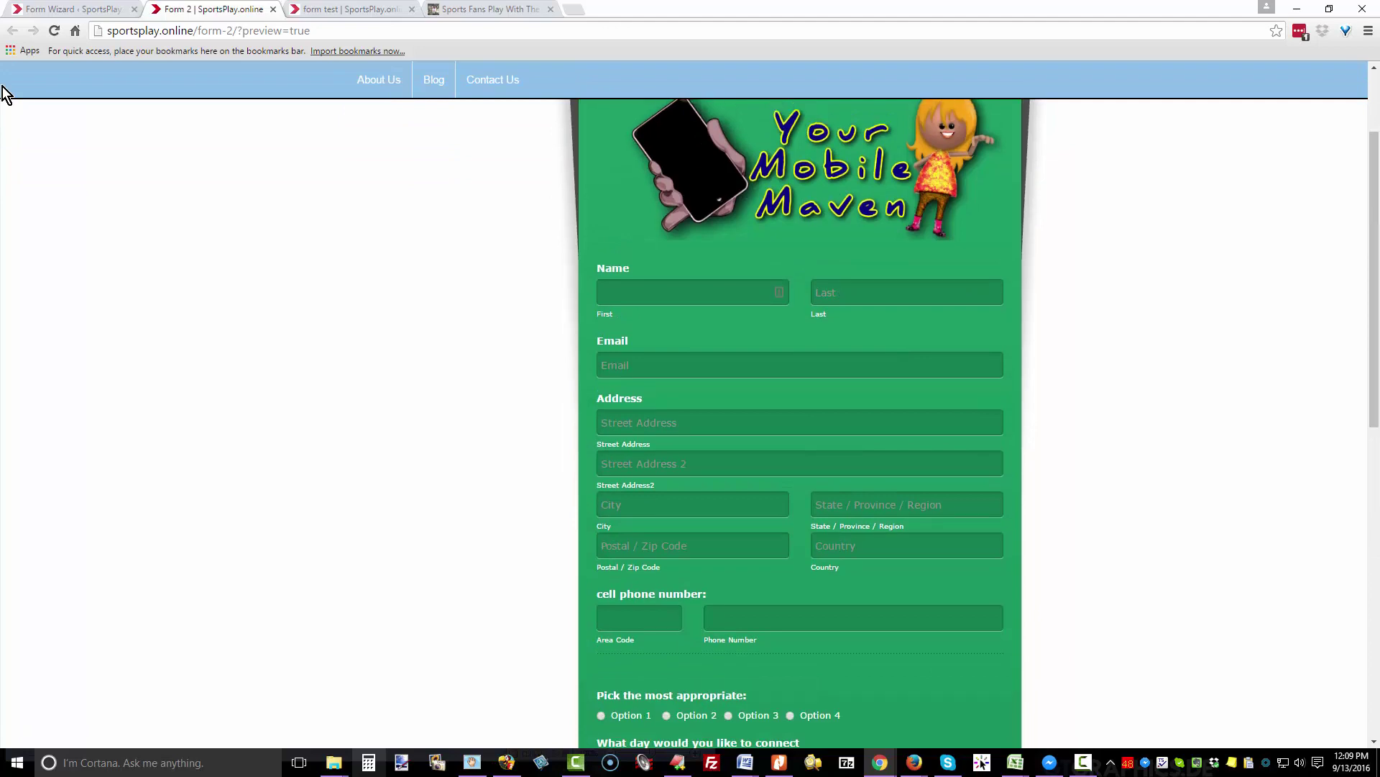
scroll(4, 94, down, 4)
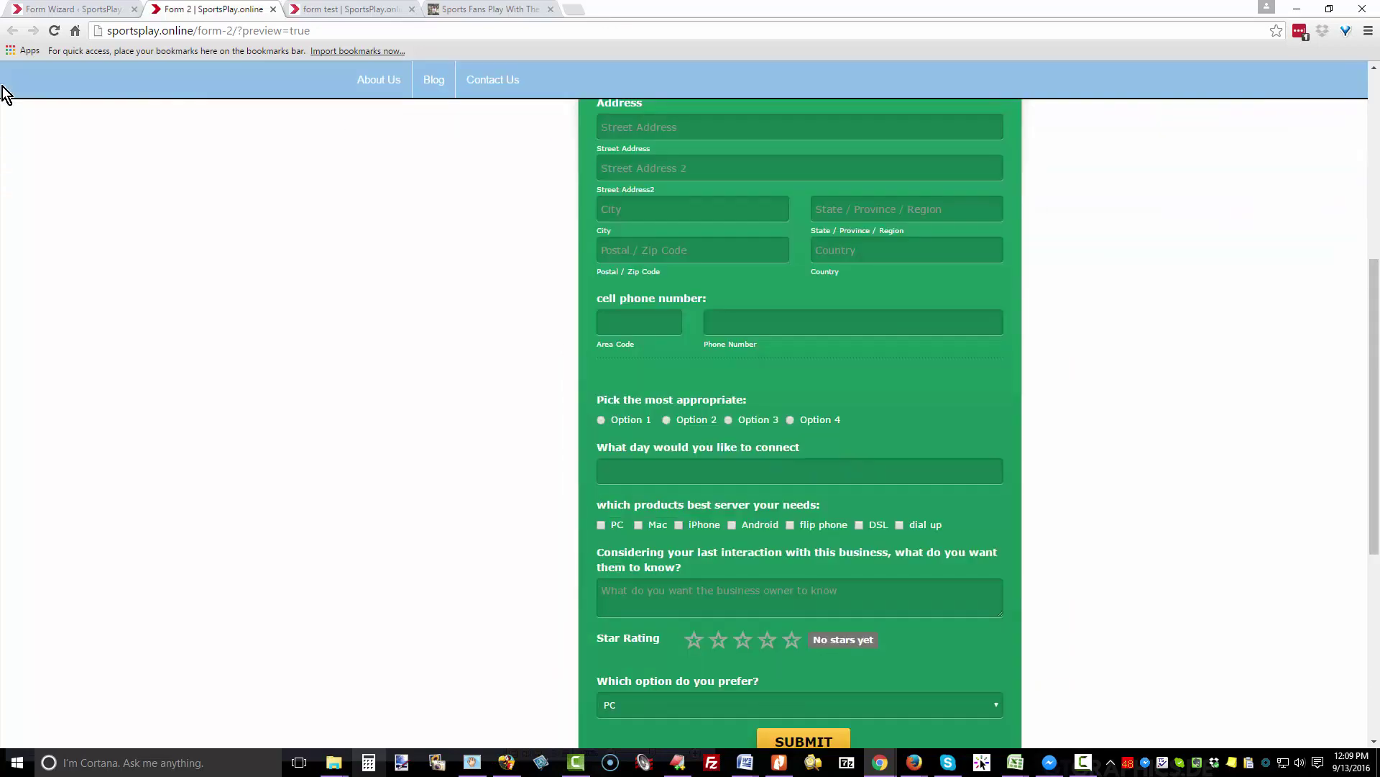
key(F9)
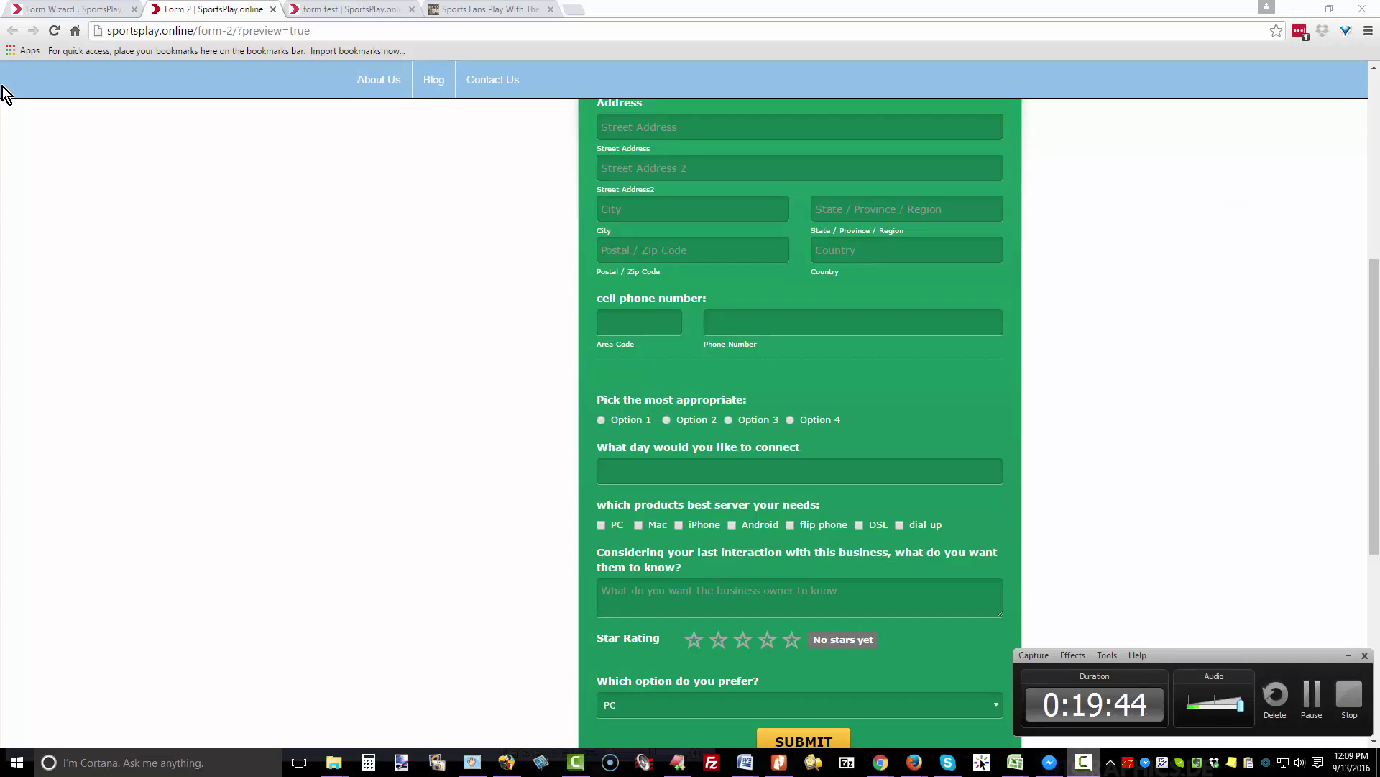
Step: Switch to the Spay Arkansas site's Adoption Agreement form and read through its fields and agreement text
key(alt+Tab)
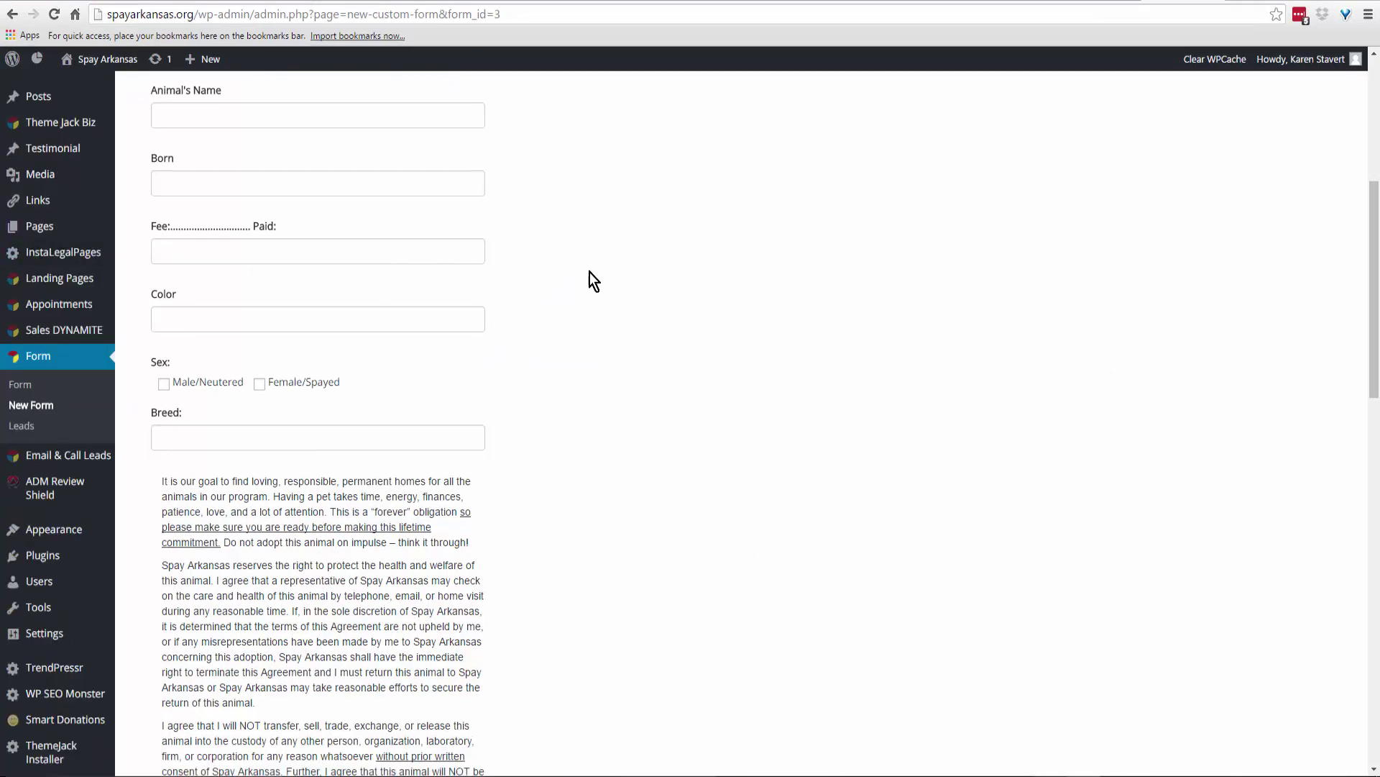
scroll(621, 304, down, 5)
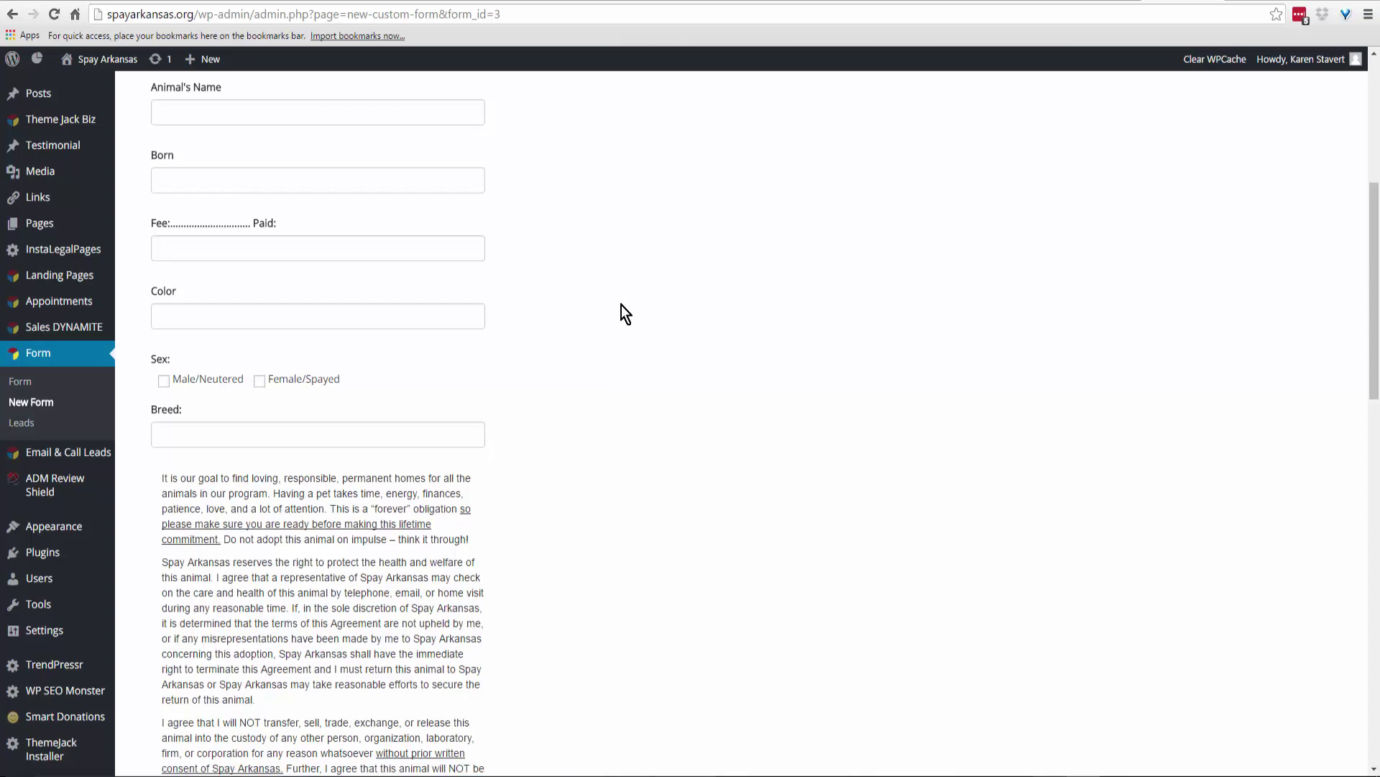
scroll(621, 304, down, 8)
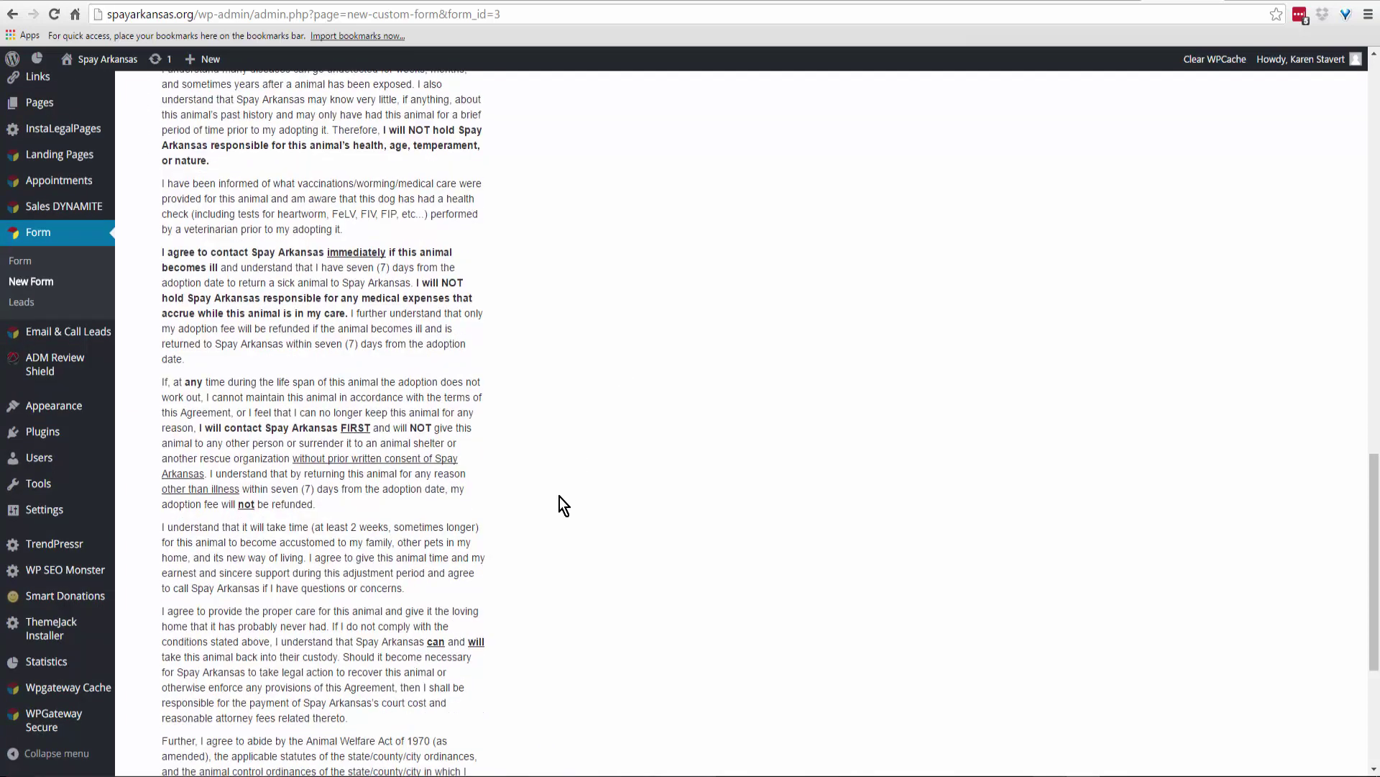
scroll(529, 429, down, 5)
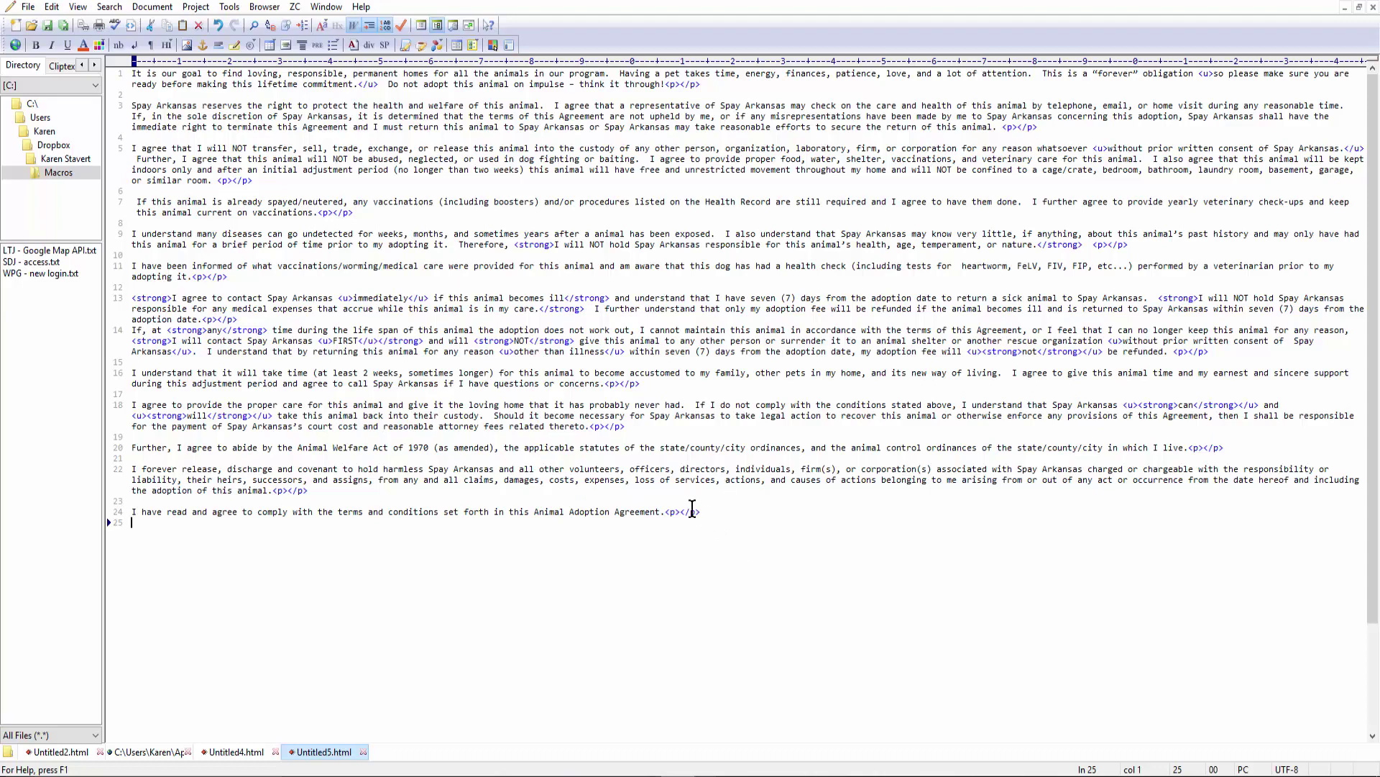
Step: Copy the adoption agreement HTML from the text editor and paste it into a new Custom Html field in the form
key(ctrl+shift+Home)
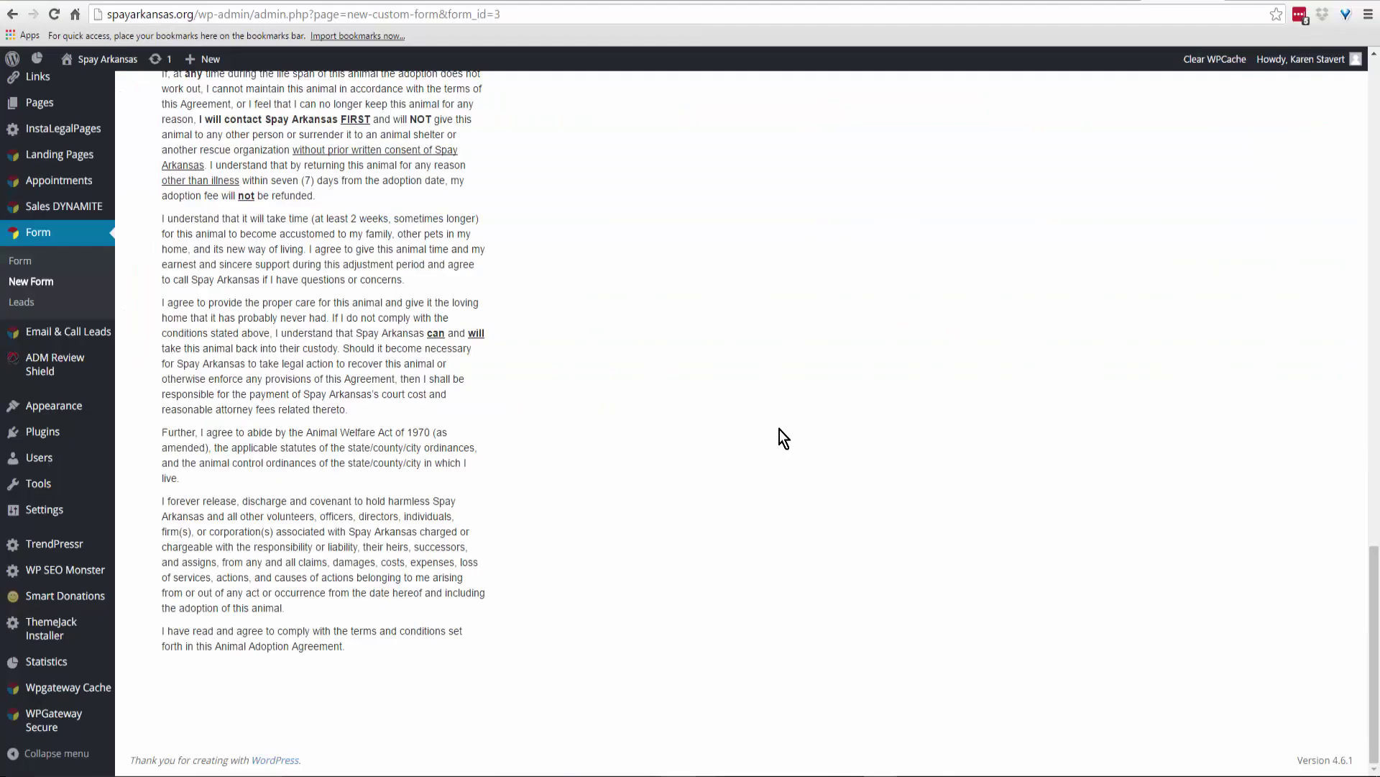
scroll(780, 430, up, 6)
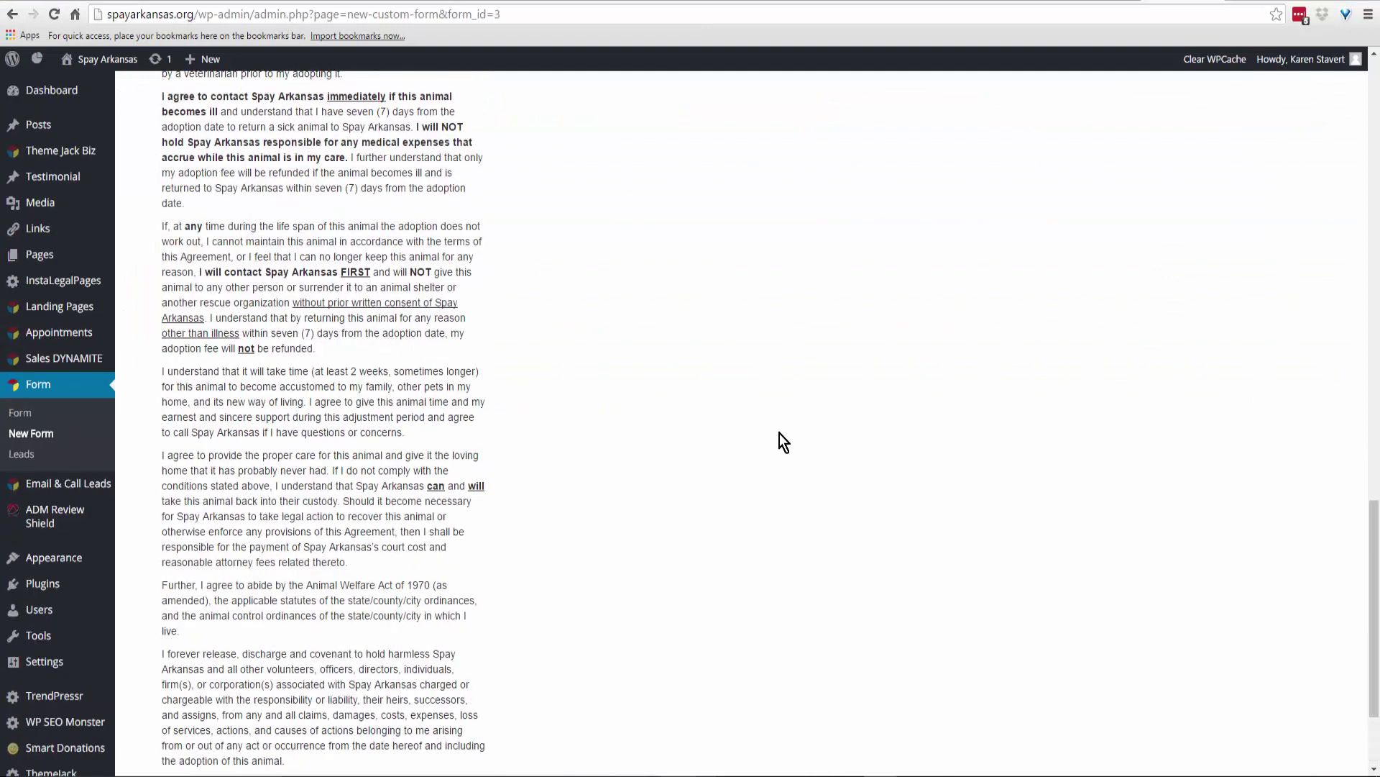
scroll(780, 429, up, 16)
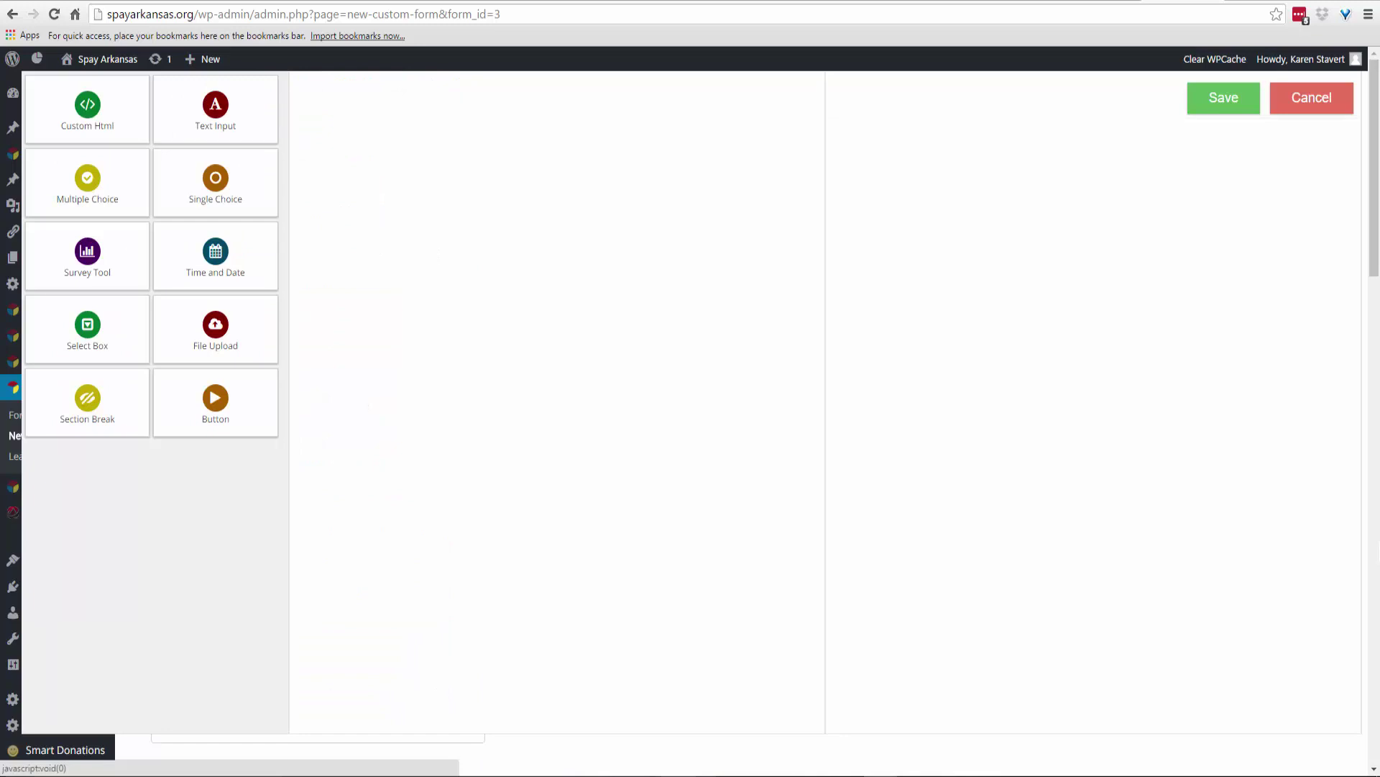
click(85, 111)
click(69, 167)
key(ctrl+v)
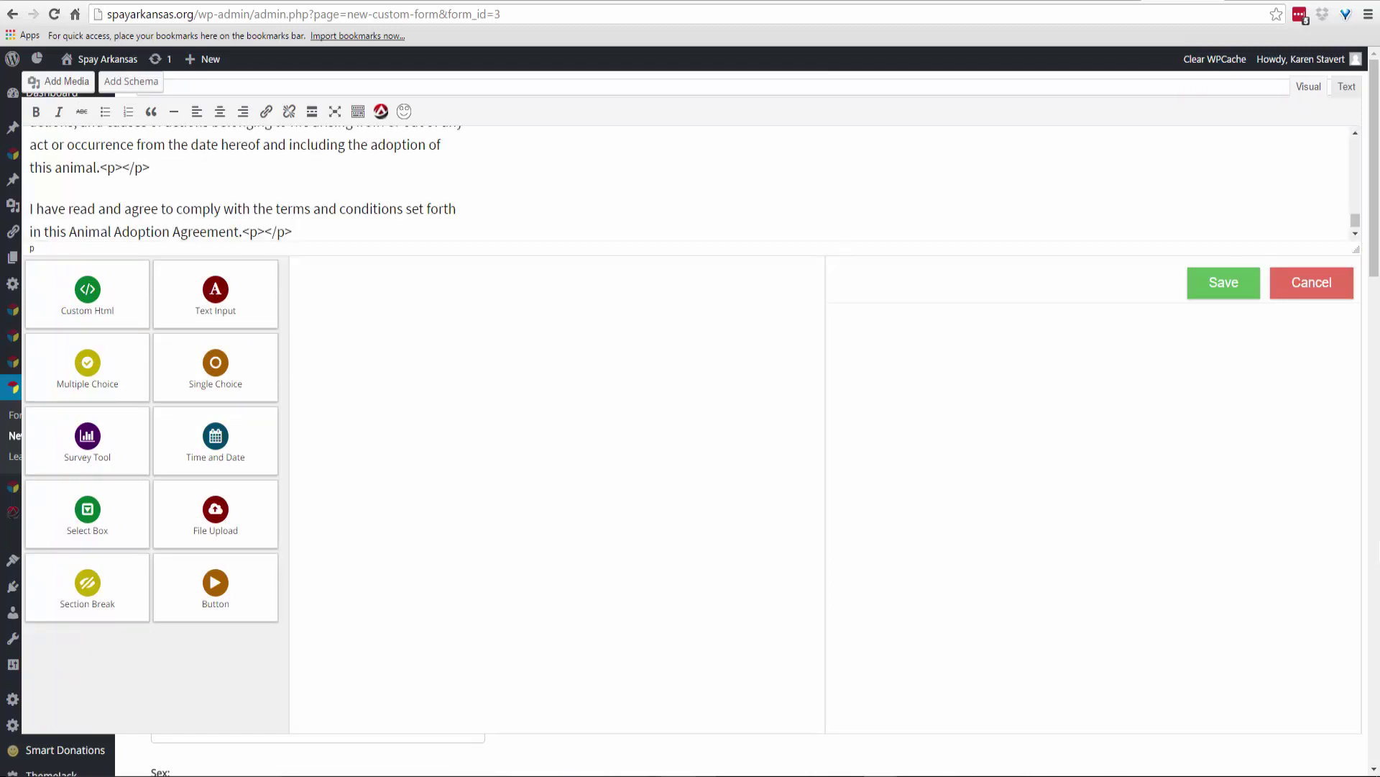
scroll(245, 184, up, 3)
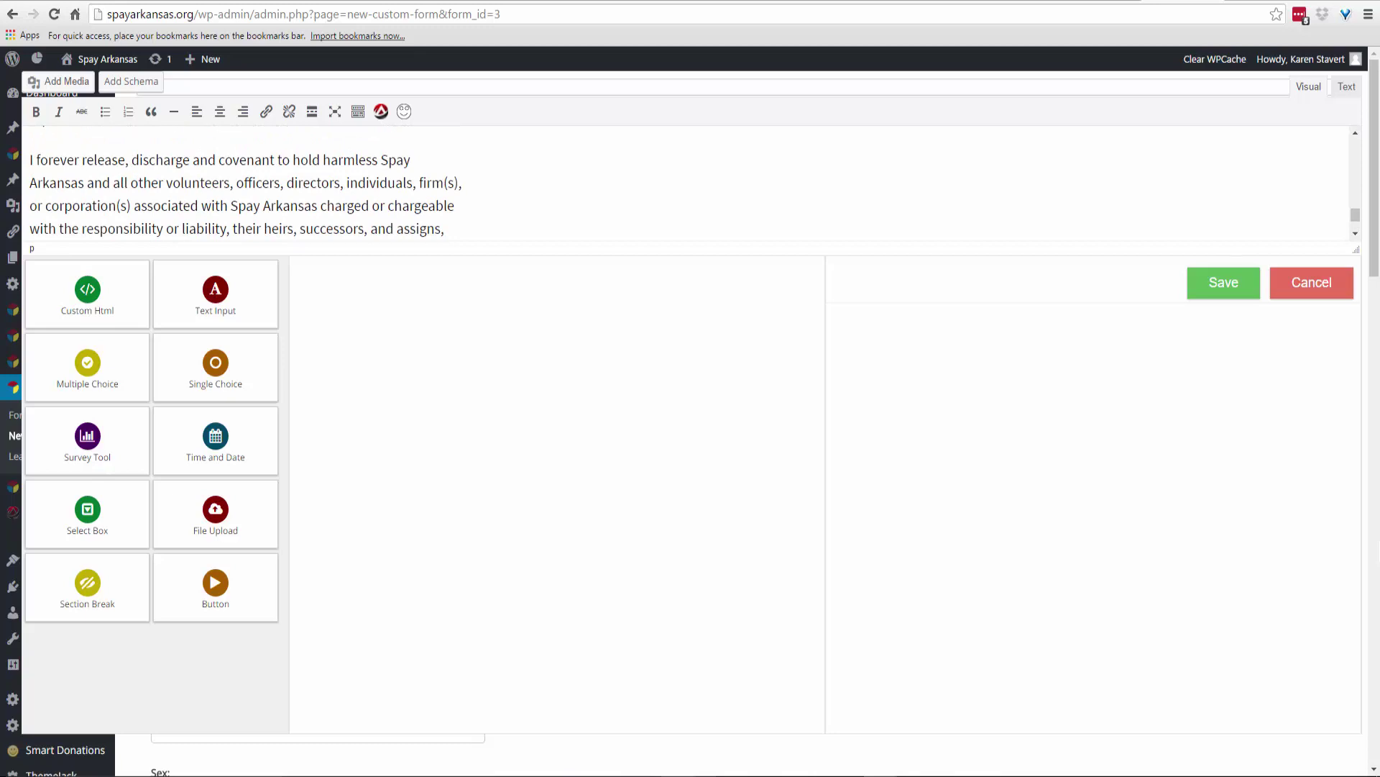
scroll(690, 183, up, 3)
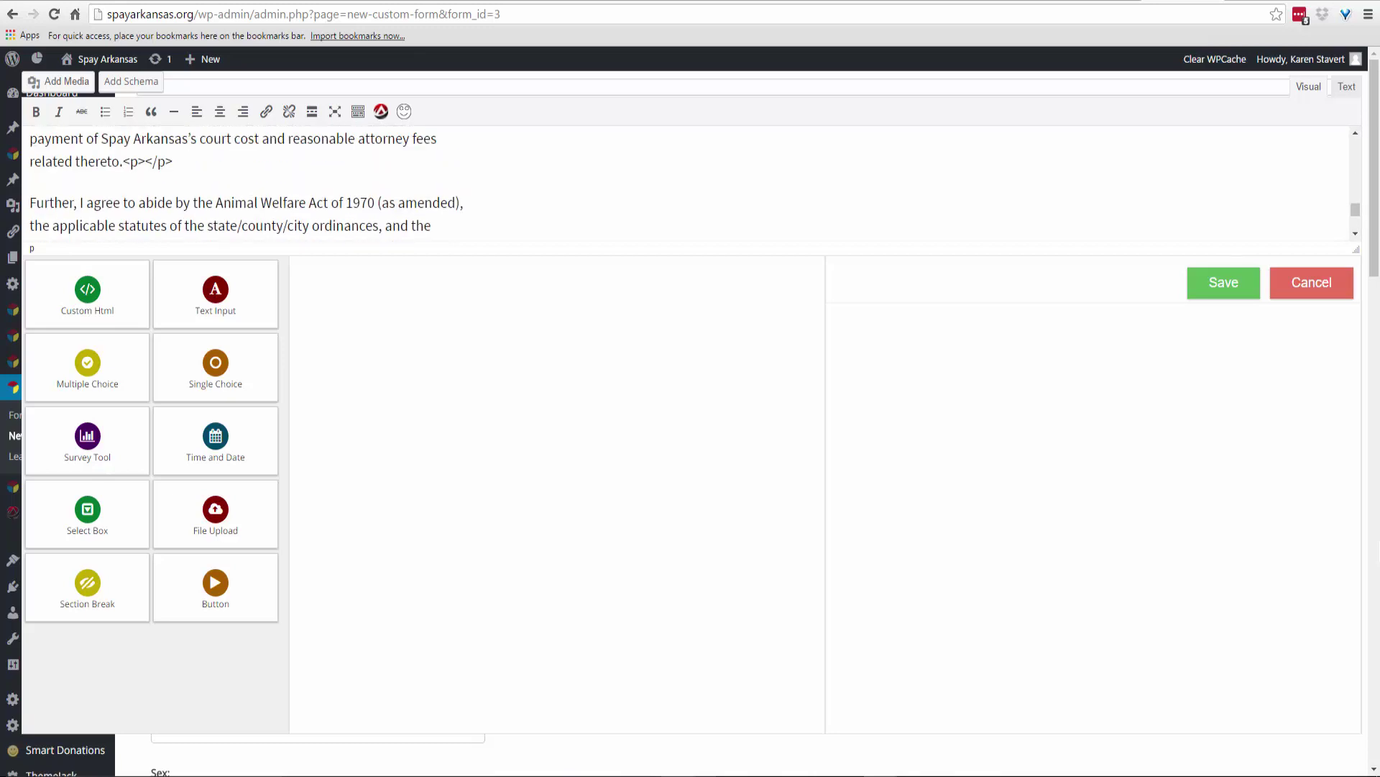
scroll(690, 183, up, 3)
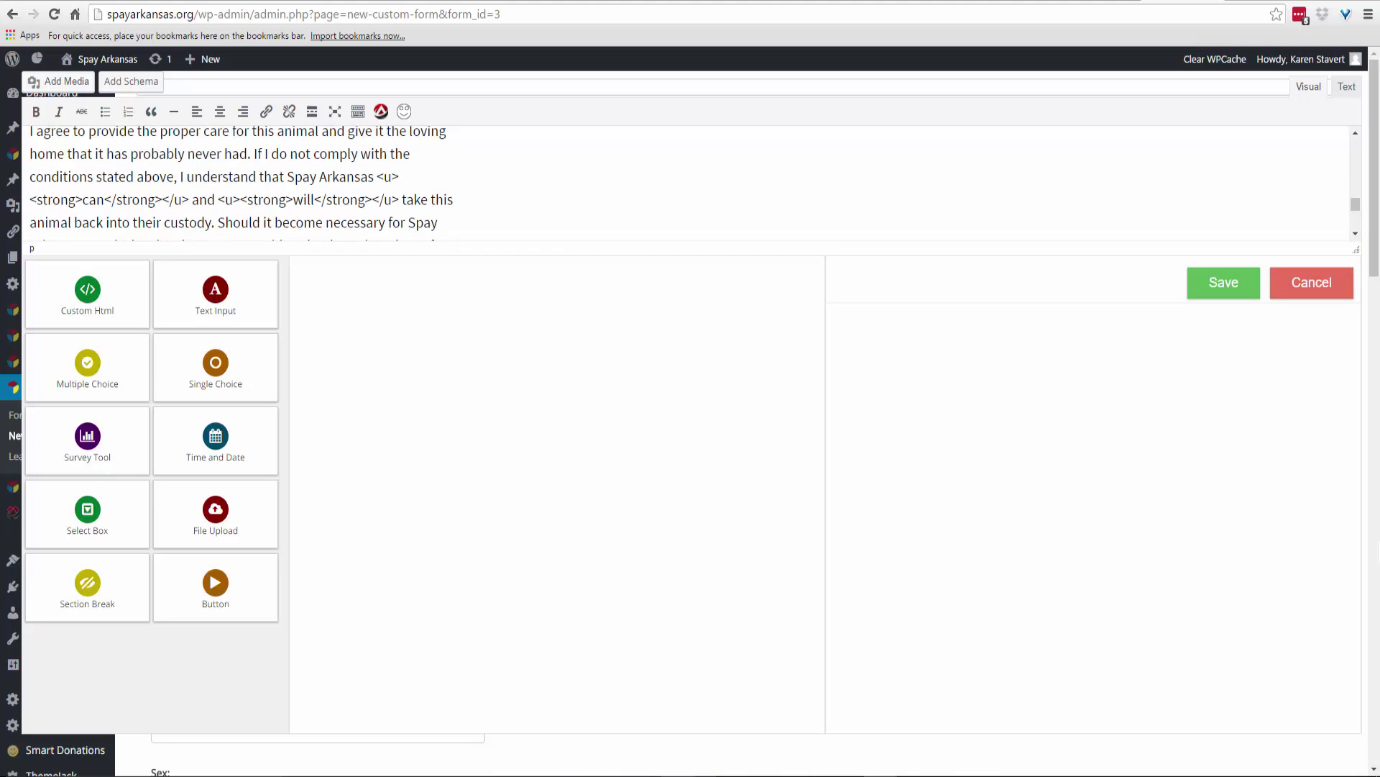
Step: Delete all the pasted agreement text and cancel the new Custom Html field
key(ctrl+a)
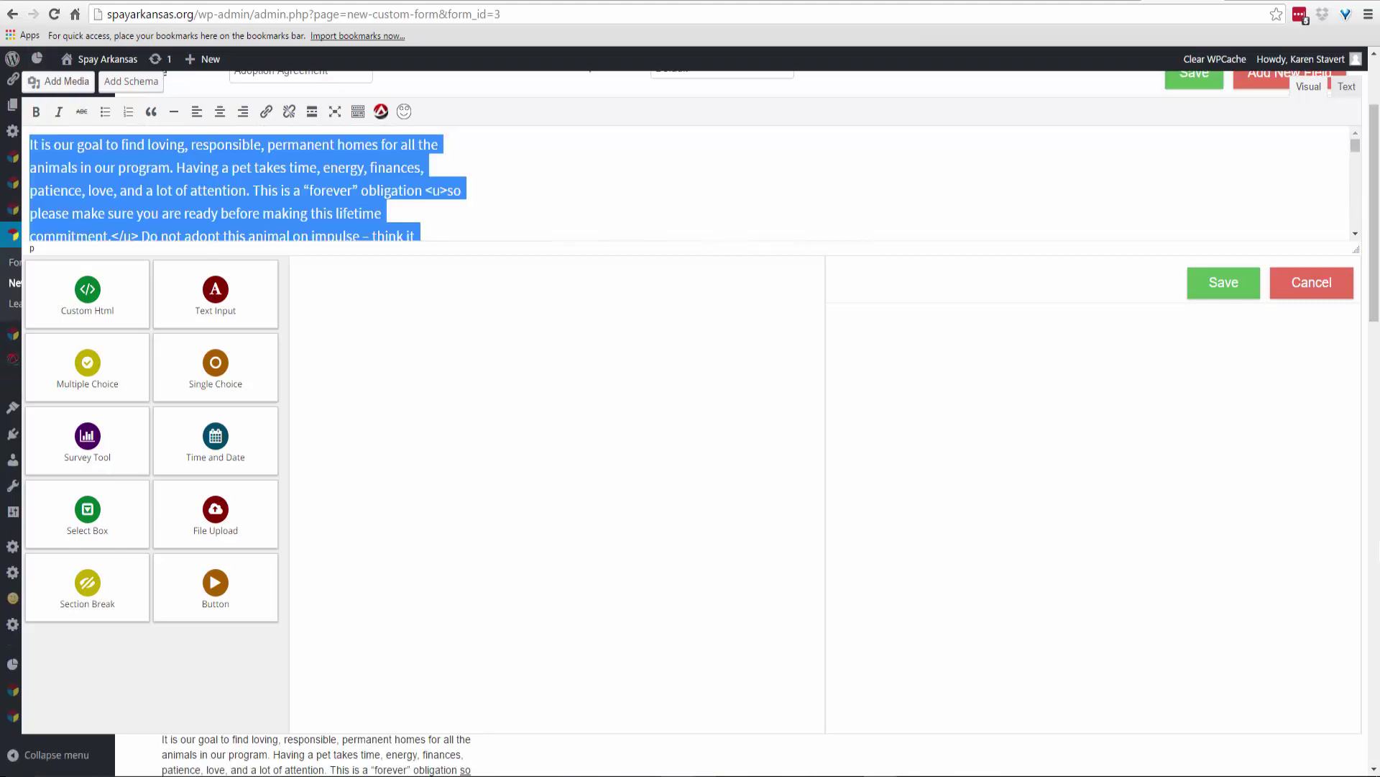
key(BackSpace)
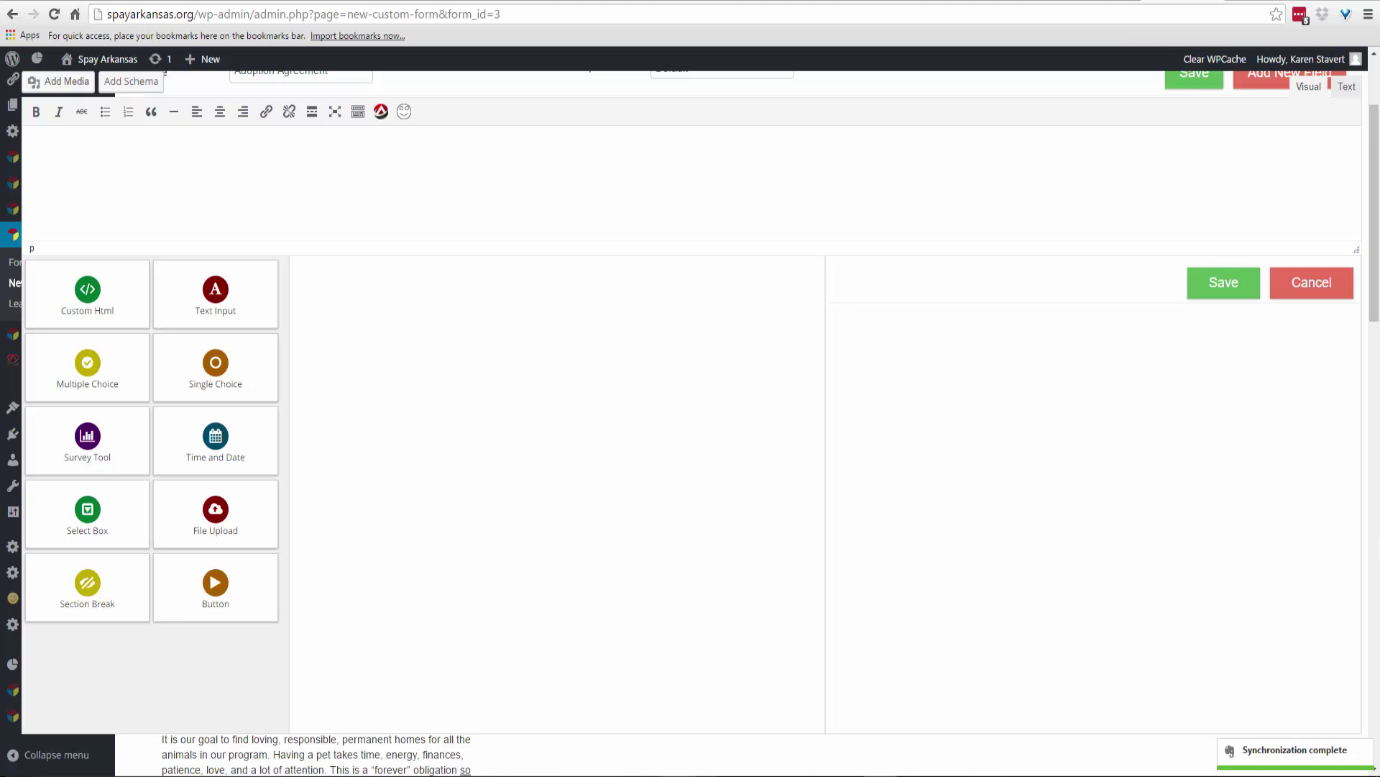
click(1312, 283)
scroll(690, 423, down, 4)
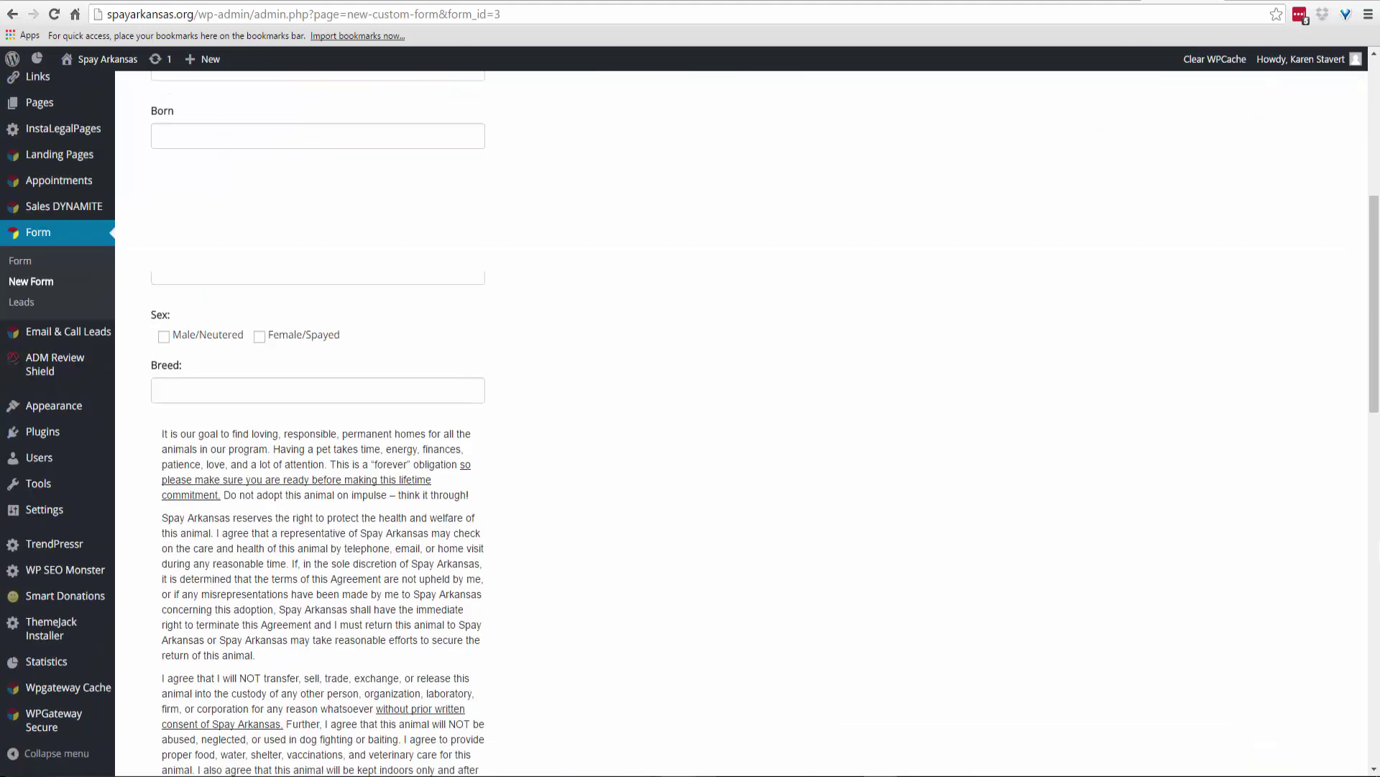
scroll(316, 431, up, 4)
Step: Start a new Simple text input field and view its Common Regular Expressions choices
click(1290, 76)
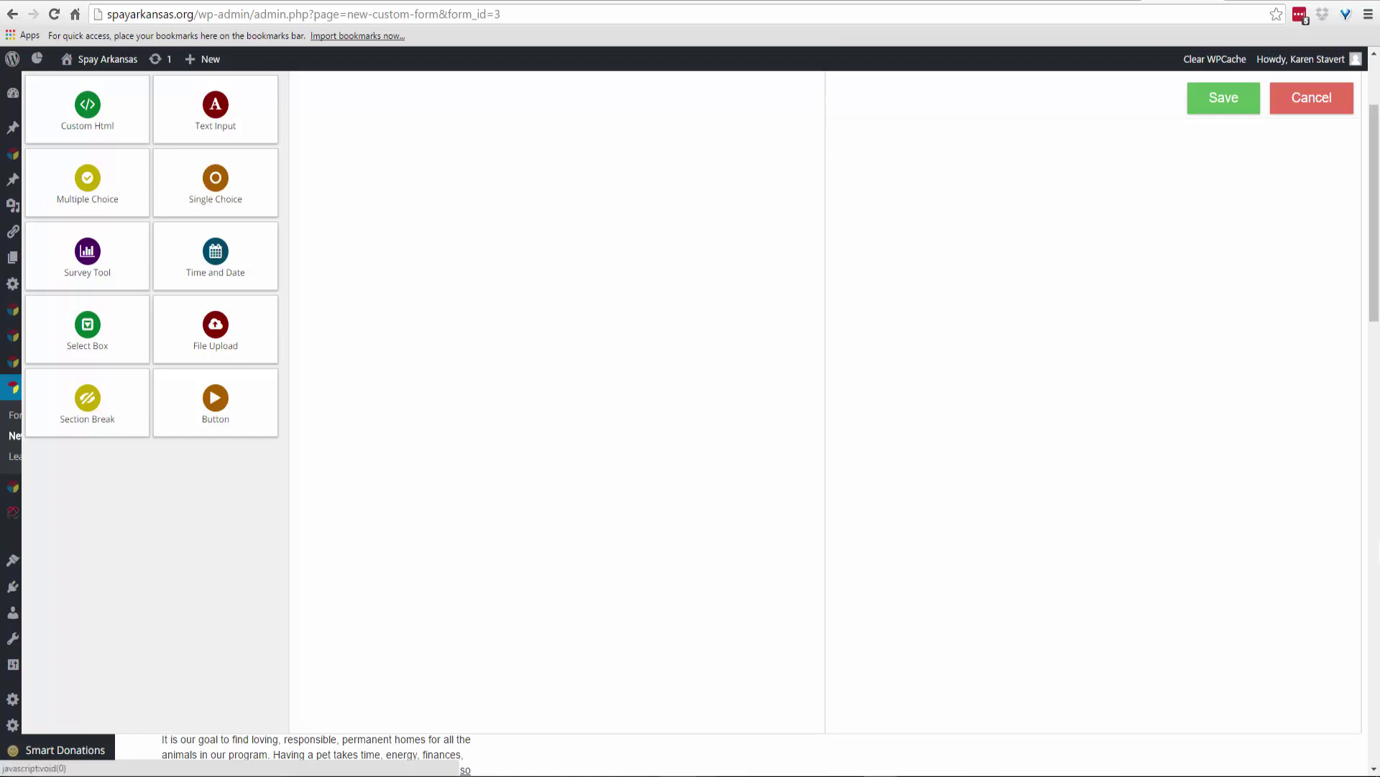
click(216, 110)
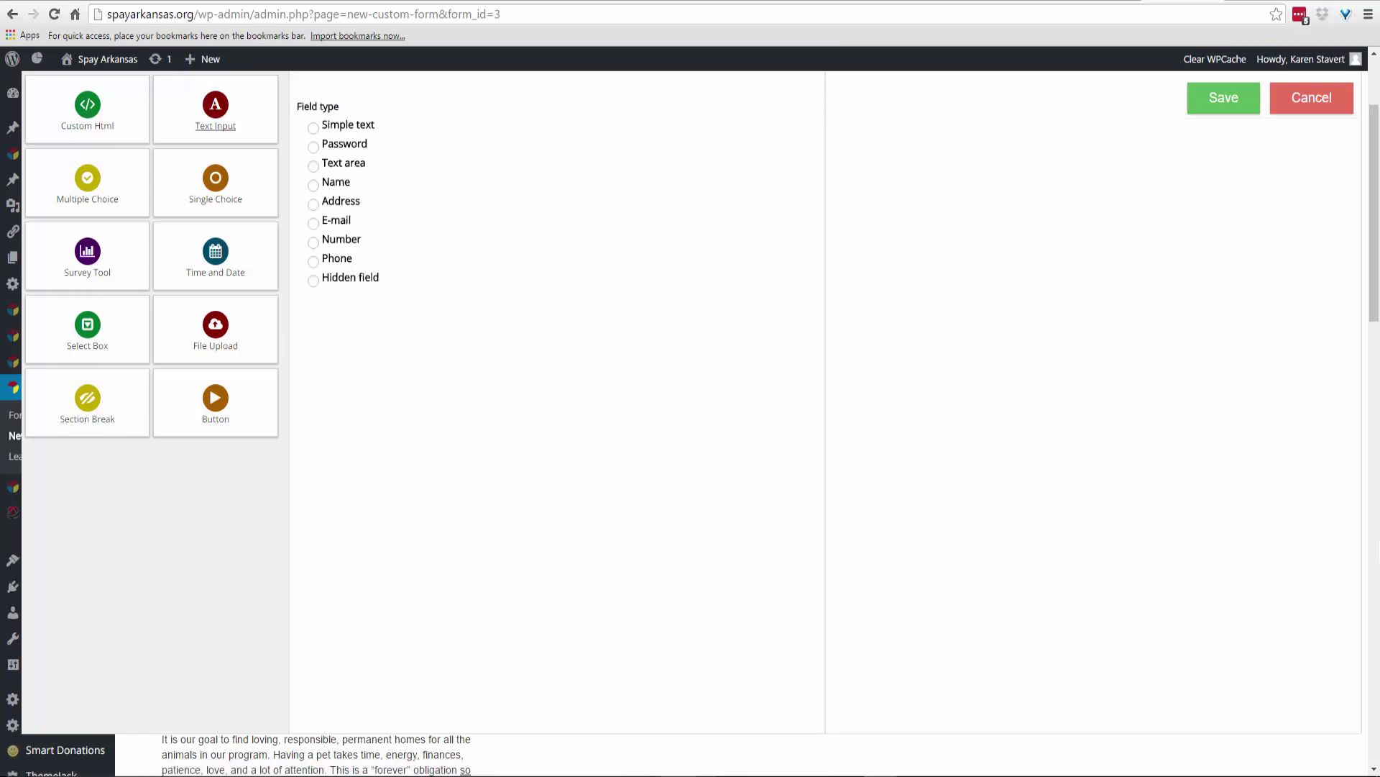
click(314, 128)
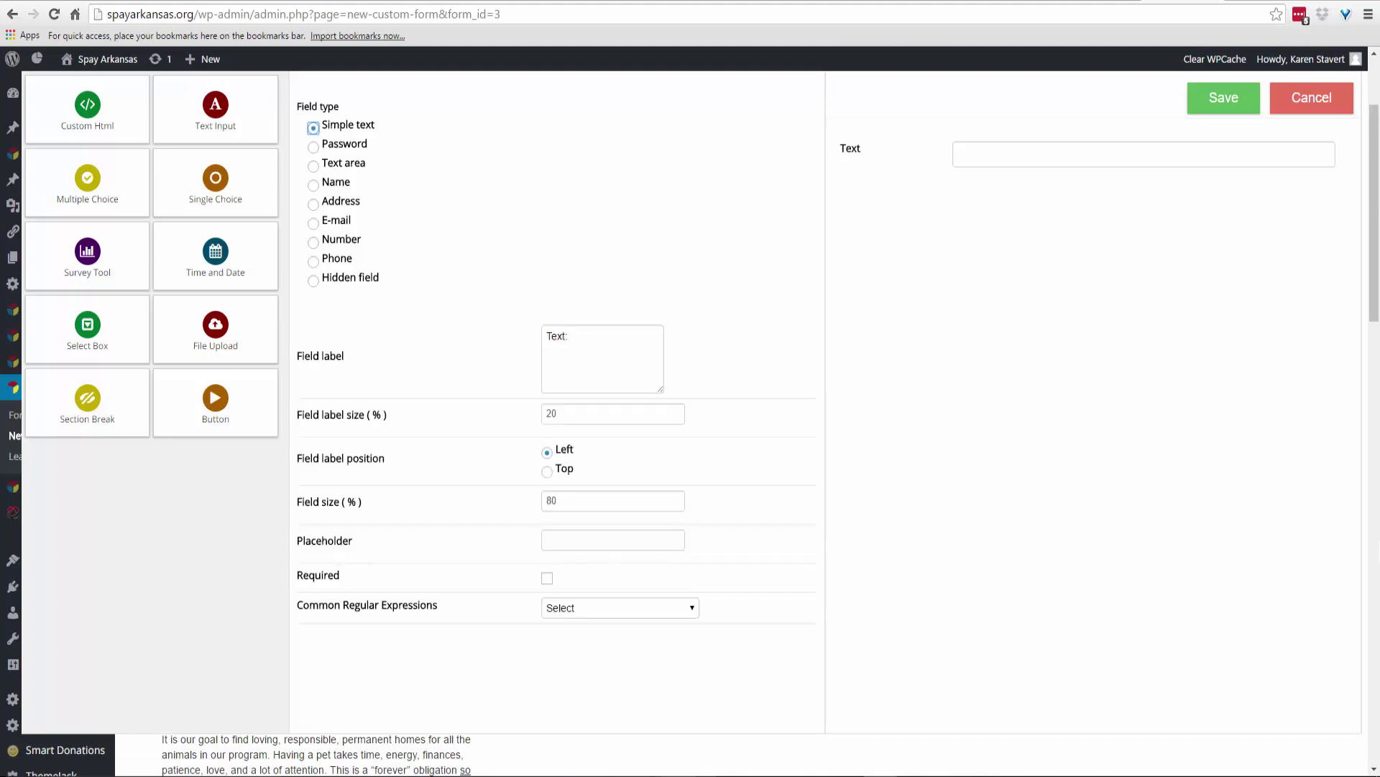
click(620, 609)
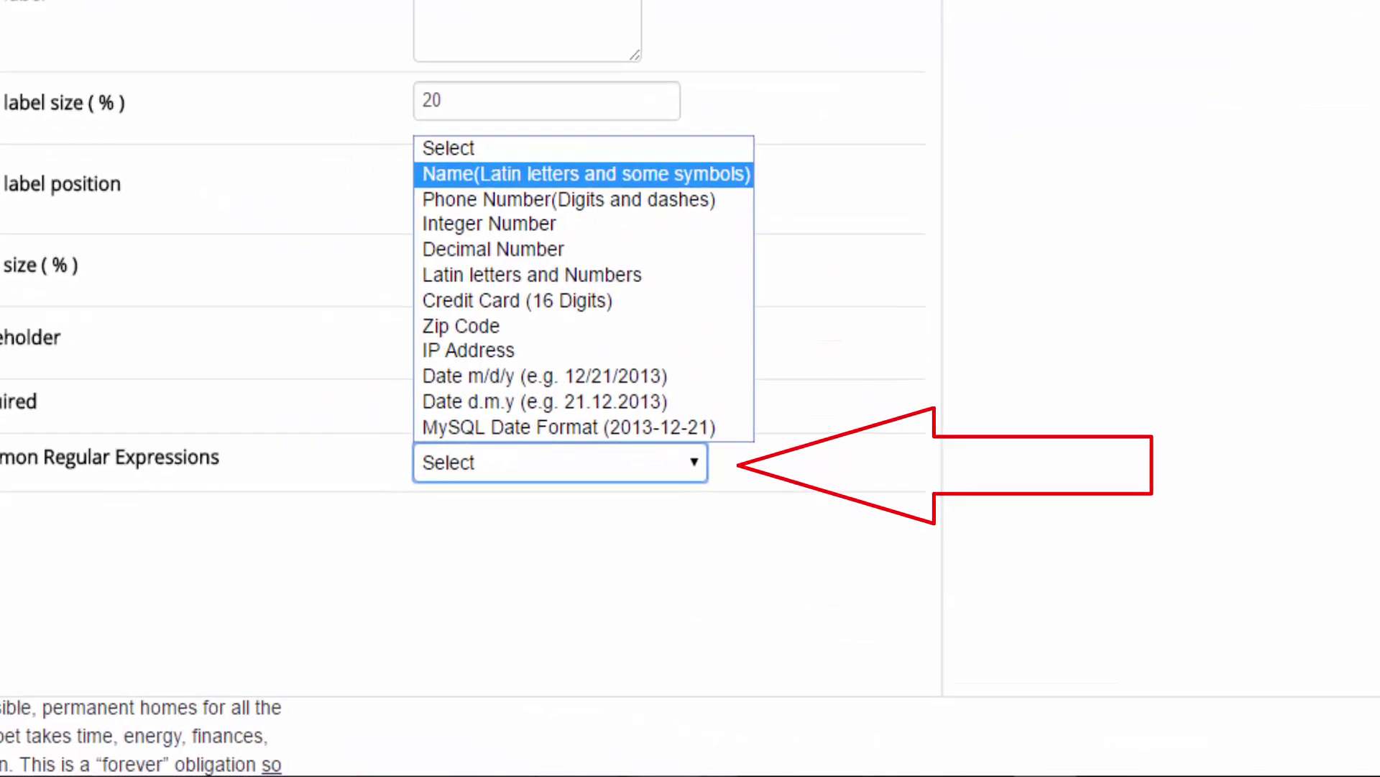